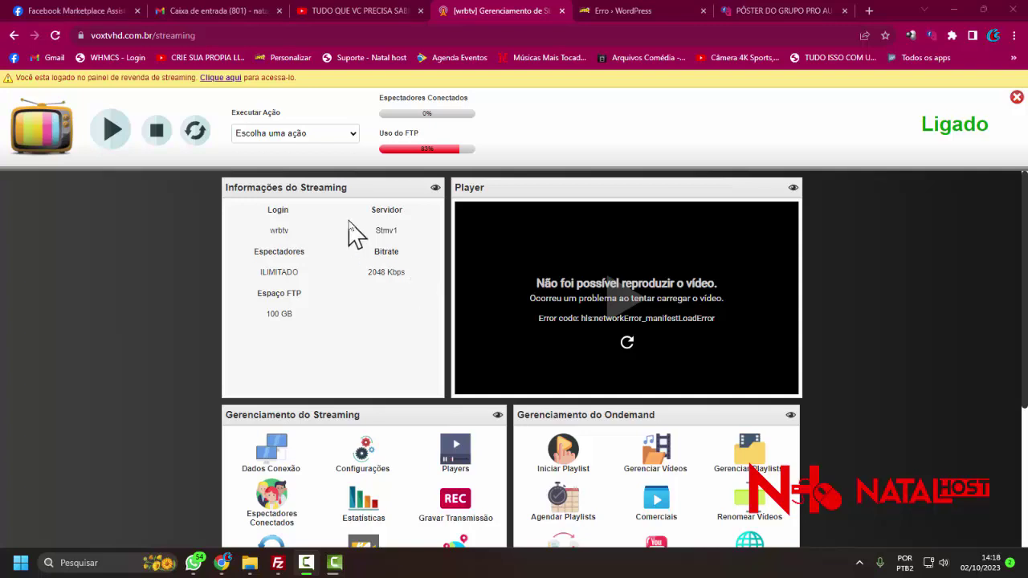
Switch to FileZilla to examine the remote folders and queued uploads, and return to the streaming panel in Chrome.
{"action": "left_click", "coordinate": [277, 566]}
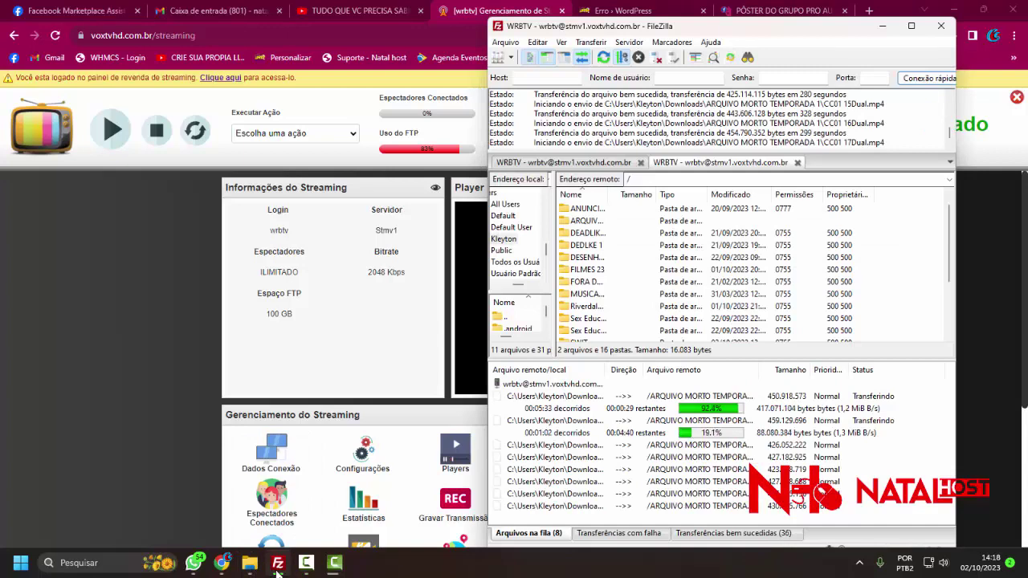
{"action": "left_click", "coordinate": [277, 567]}
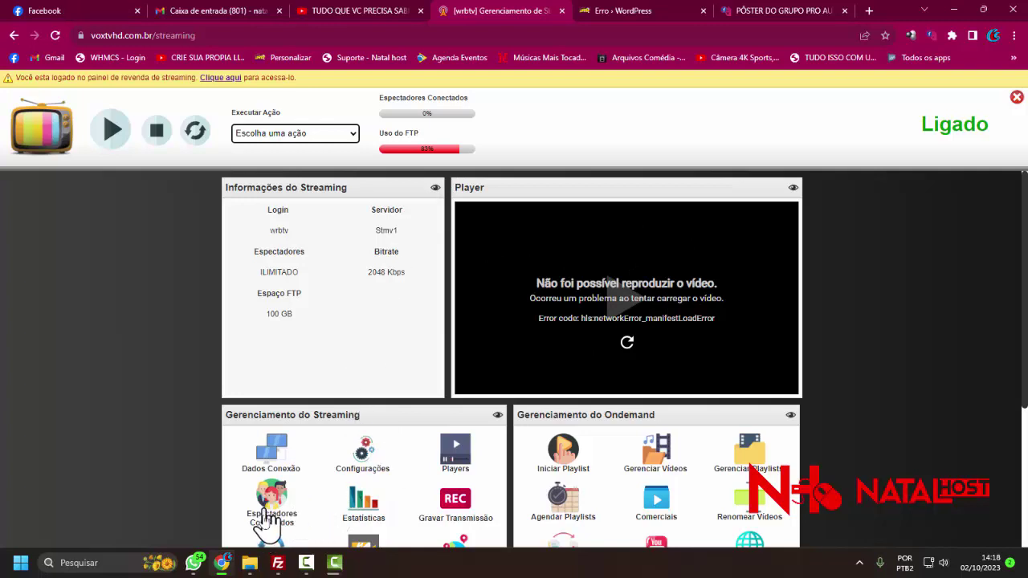
{"action": "left_click", "coordinate": [278, 566]}
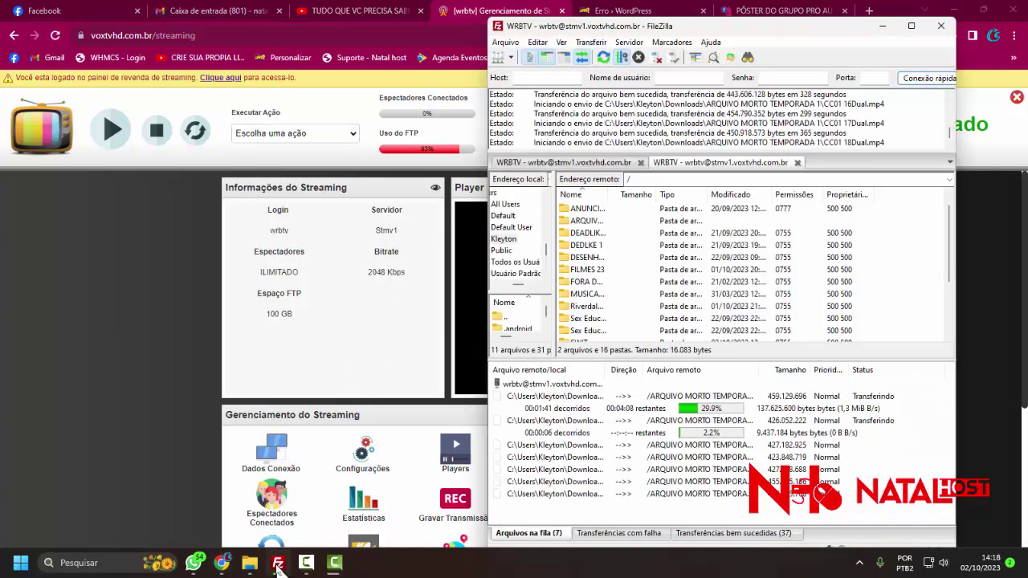
{"action": "left_click", "coordinate": [665, 447]}
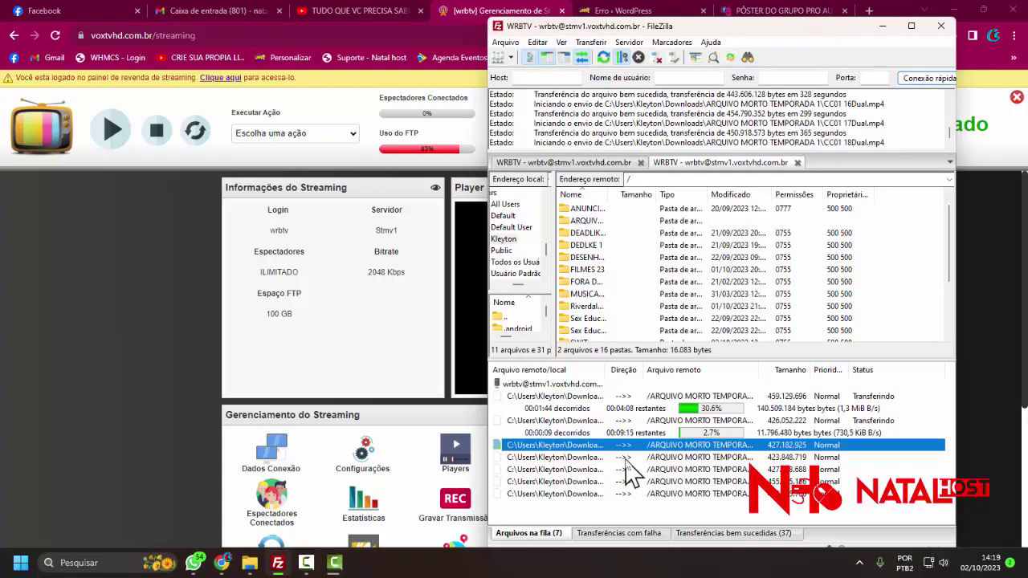
{"action": "left_click", "coordinate": [134, 341]}
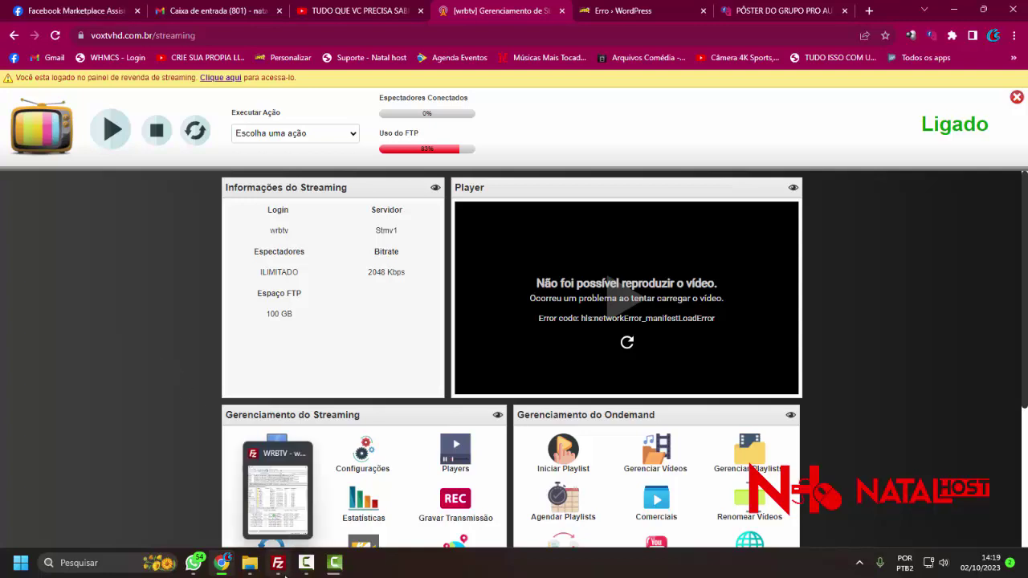
{"action": "left_click", "coordinate": [278, 562]}
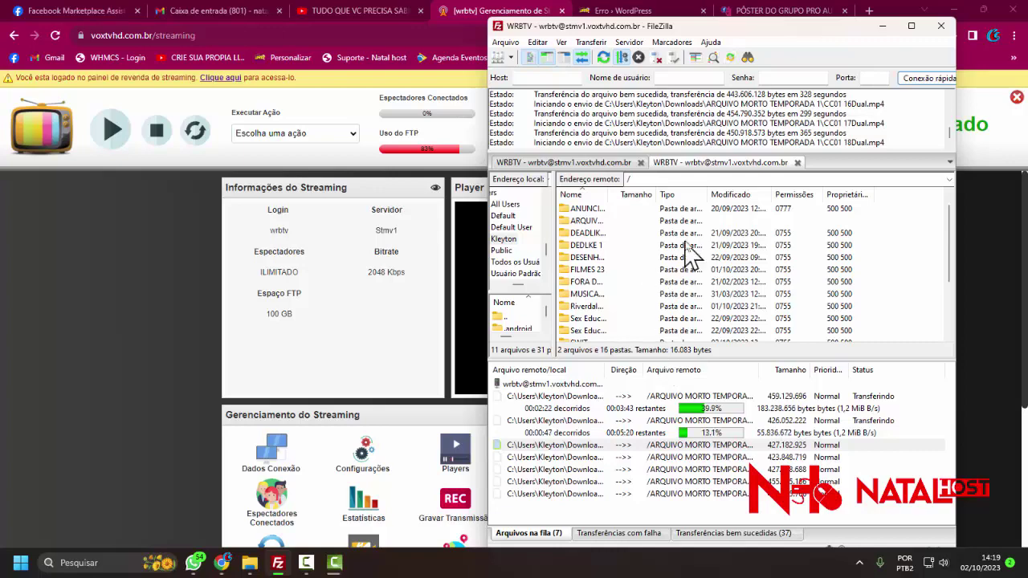
{"action": "left_click", "coordinate": [124, 317]}
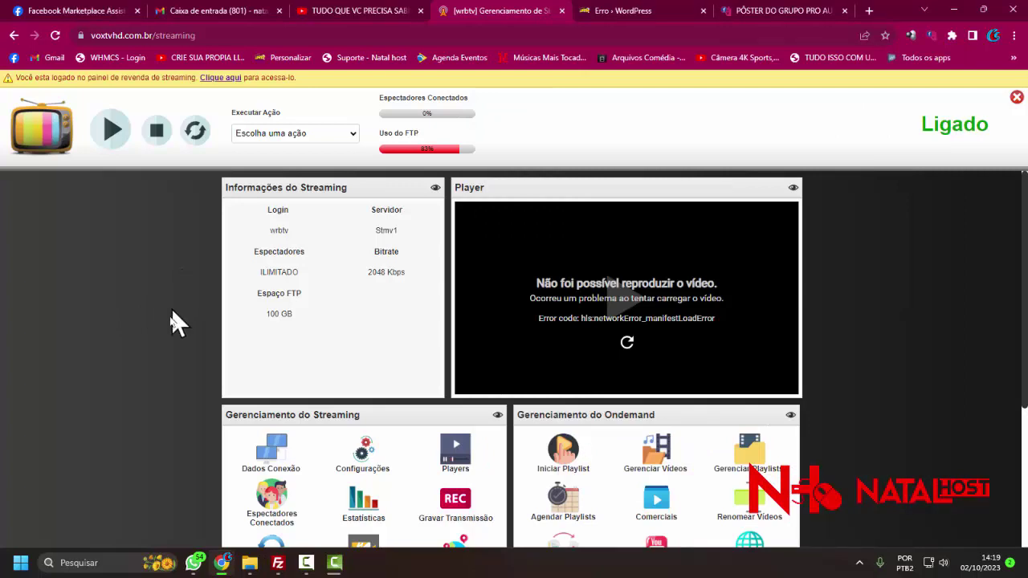
{"action": "scroll", "coordinate": [185, 361], "scroll_direction": "down", "scroll_amount": 1}
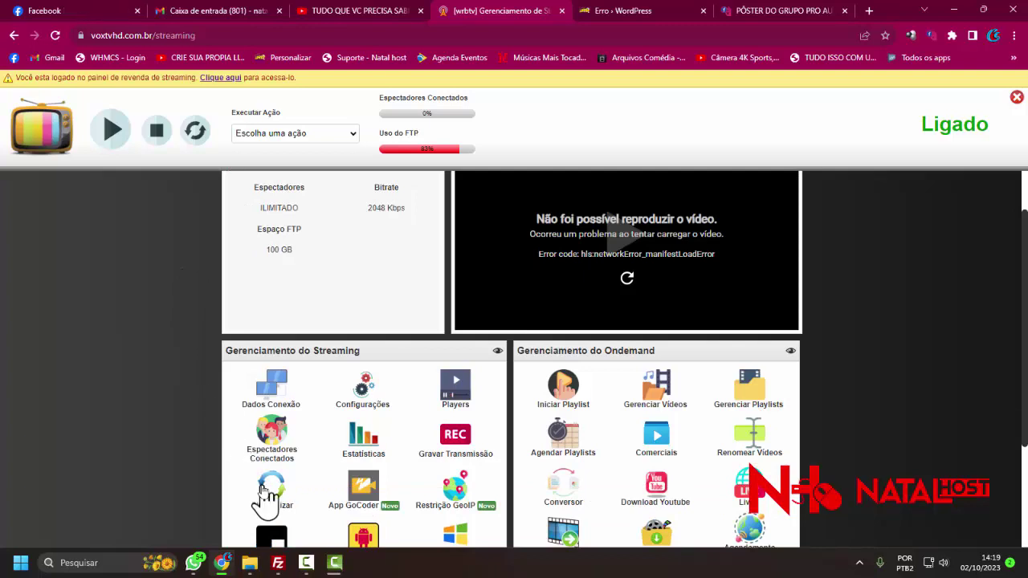
{"action": "left_click", "coordinate": [277, 562]}
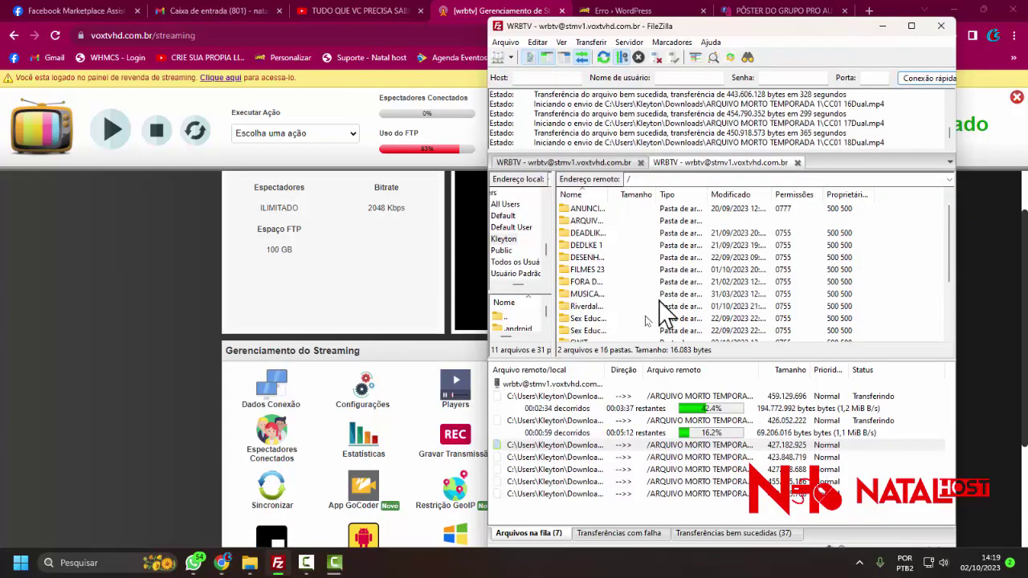
{"action": "left_click", "coordinate": [194, 335]}
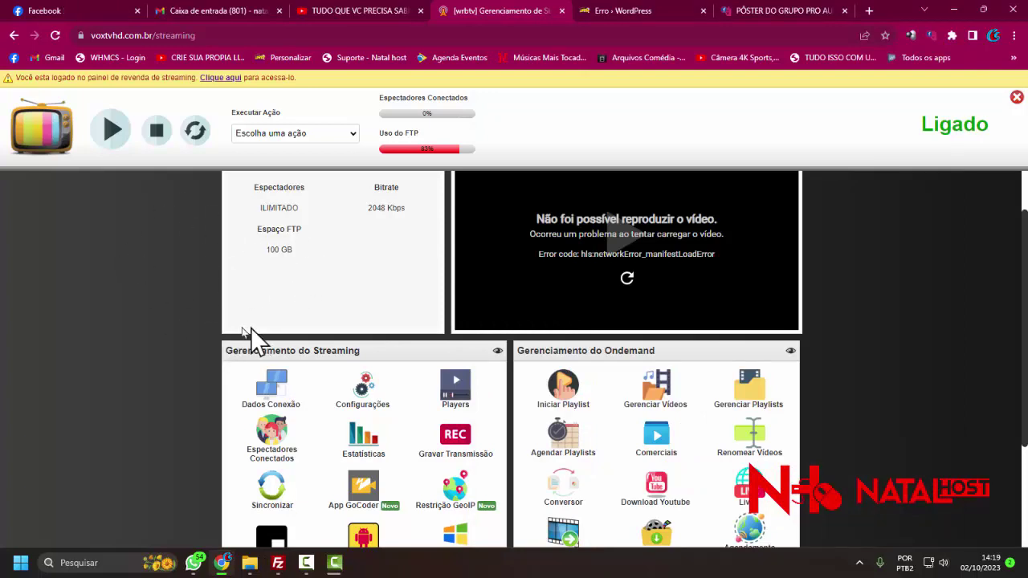
Review the streaming panel's management tools and the actions offered under Executar Ação.
{"action": "scroll", "coordinate": [165, 332], "scroll_direction": "down", "scroll_amount": 2}
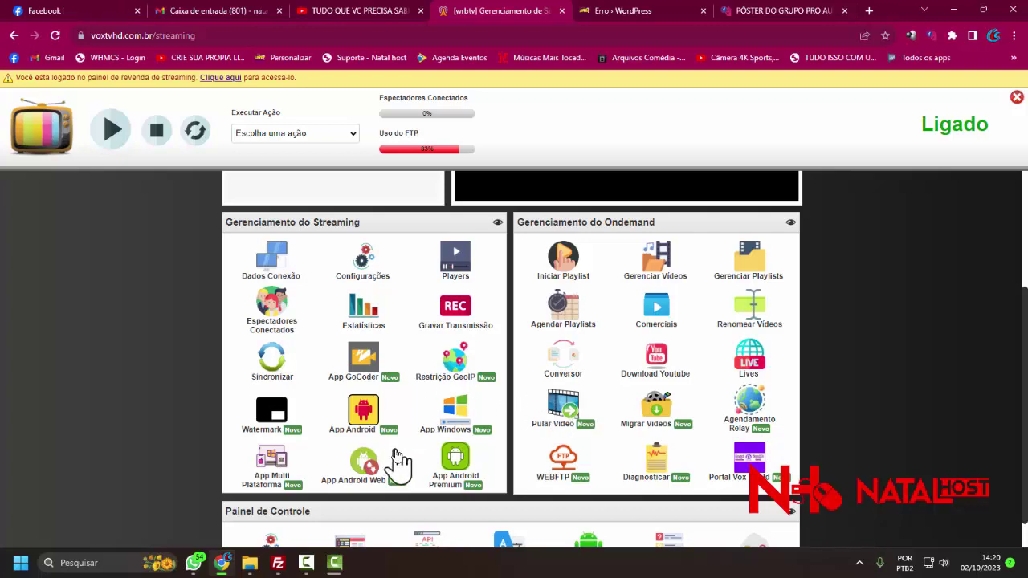
{"action": "scroll", "coordinate": [201, 417], "scroll_direction": "up", "scroll_amount": 3}
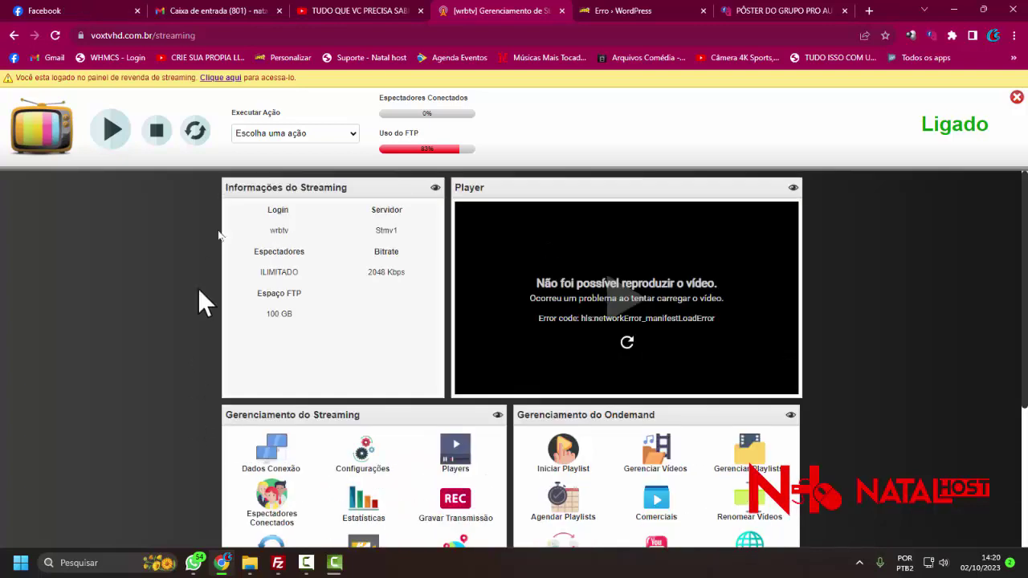
{"action": "left_click", "coordinate": [267, 136]}
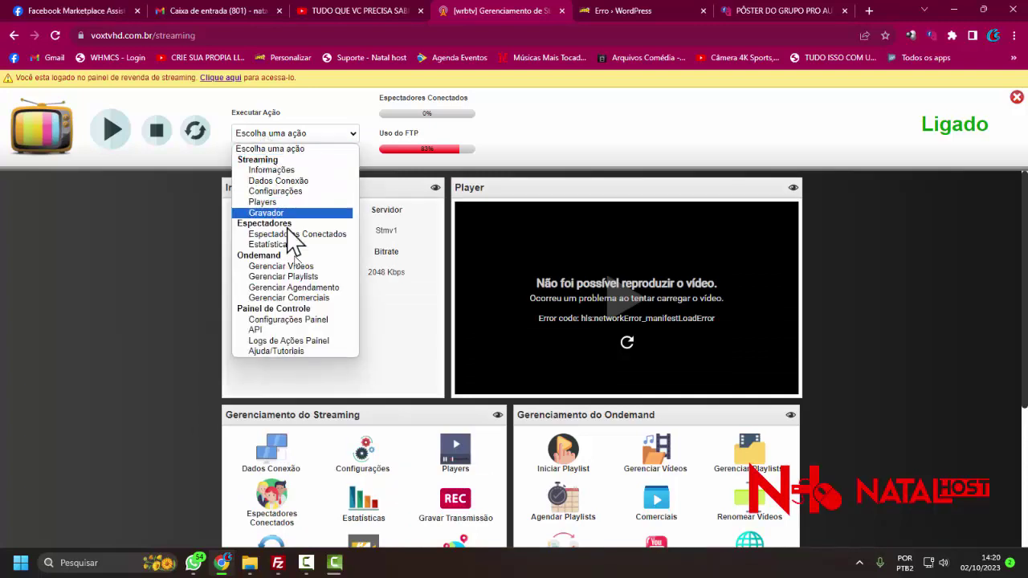
{"action": "left_click", "coordinate": [108, 275]}
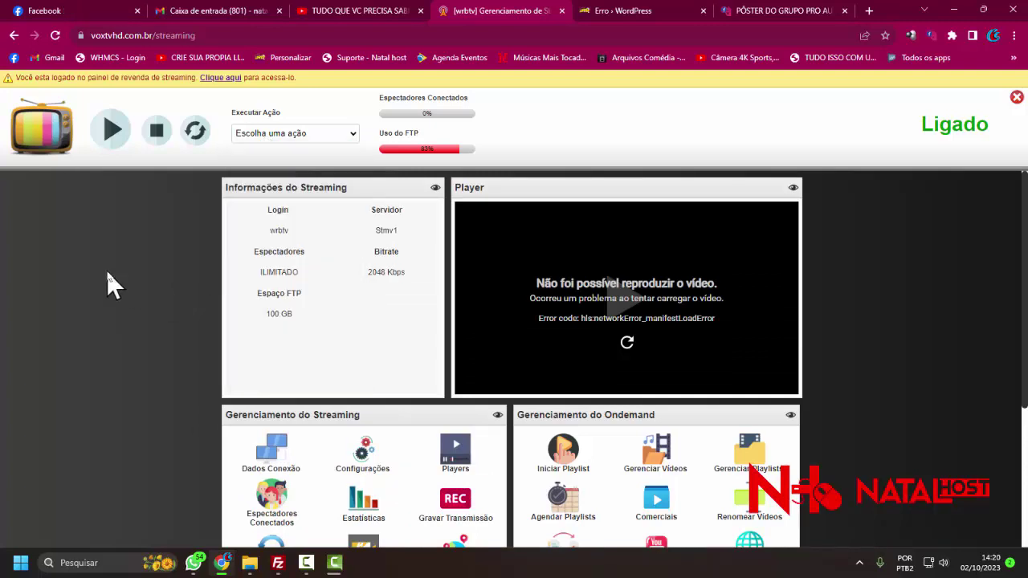
{"action": "scroll", "coordinate": [420, 361], "scroll_direction": "down", "scroll_amount": 3}
{"action": "scroll", "coordinate": [410, 357], "scroll_direction": "up", "scroll_amount": 1}
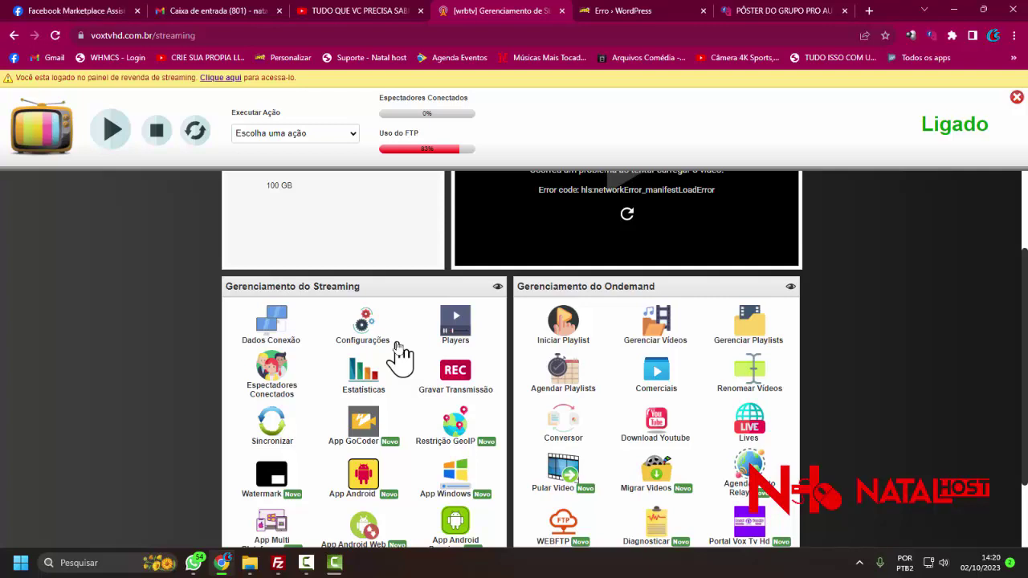
Switch to File Explorer and select the four CHAMADA videos in Downloads, including CHAMADA ARQUIVO MORTO but not Fast.and.Furious.9.
{"action": "left_click", "coordinate": [249, 564]}
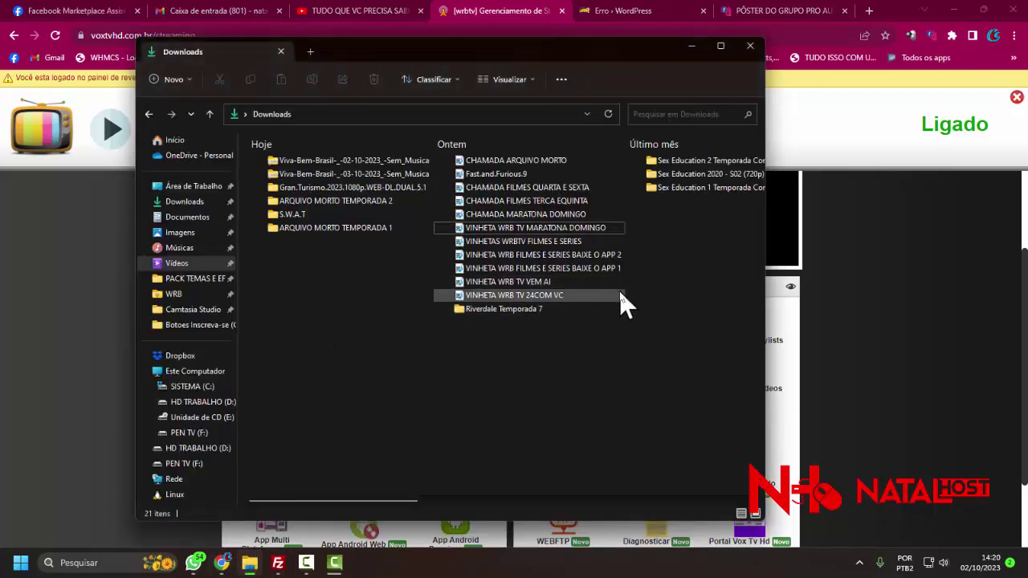
{"action": "left_click_drag", "start_coordinate": [619, 291], "coordinate": [582, 242]}
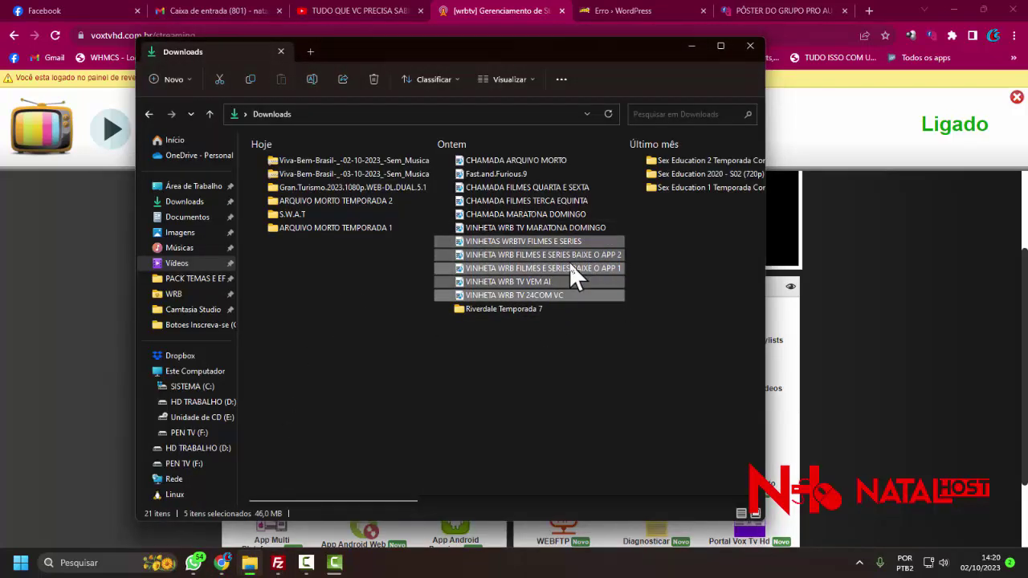
{"action": "left_click_drag", "start_coordinate": [607, 214], "coordinate": [503, 167]}
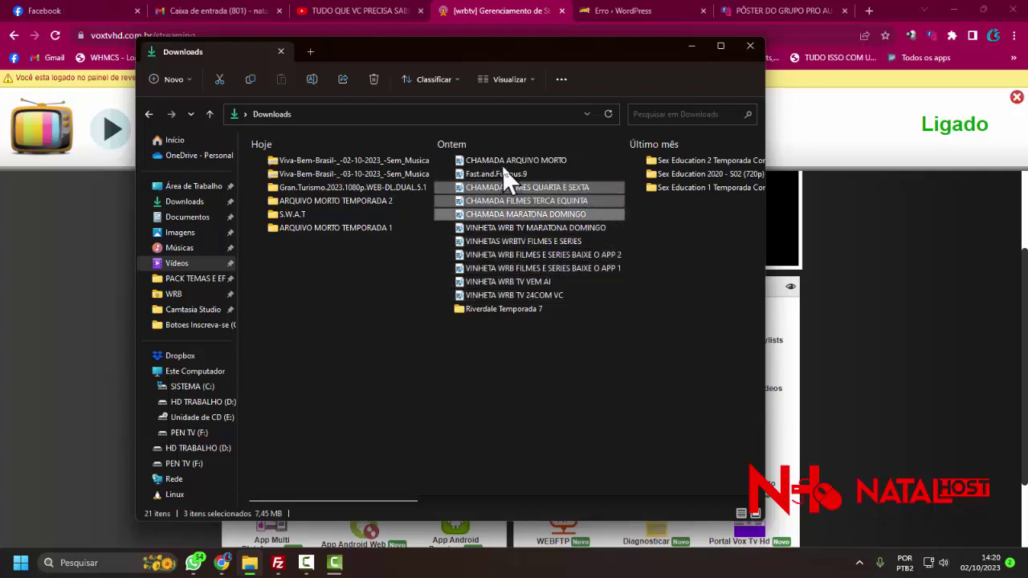
{"action": "left_click", "coordinate": [502, 164], "text": "ctrl"}
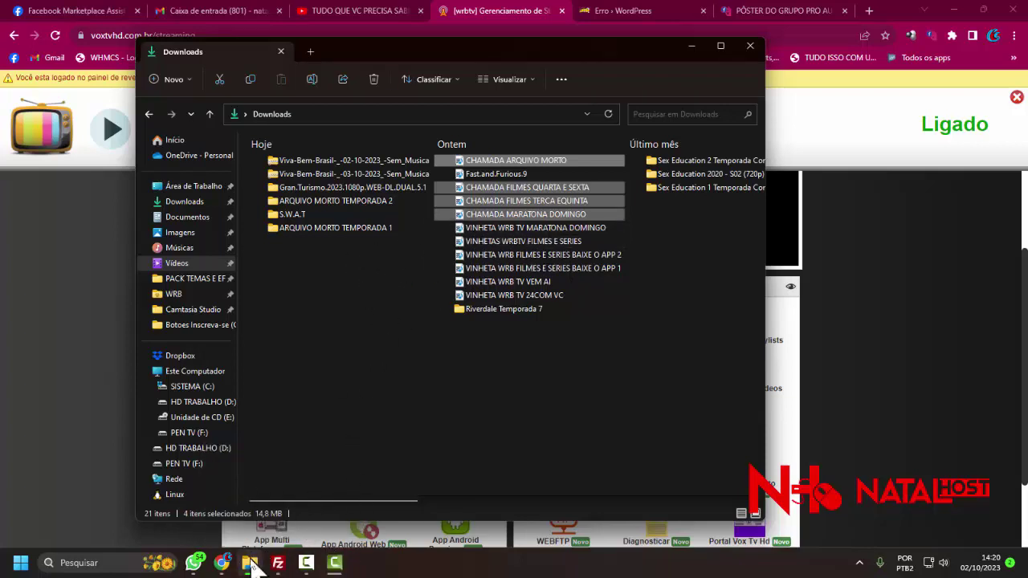
{"action": "left_click", "coordinate": [250, 563]}
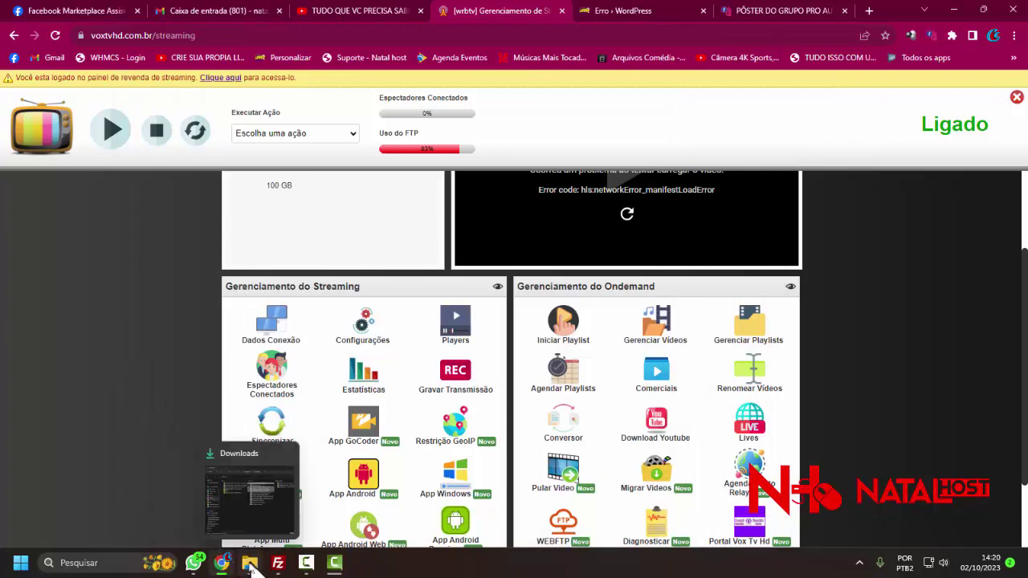
{"action": "left_click", "coordinate": [249, 563]}
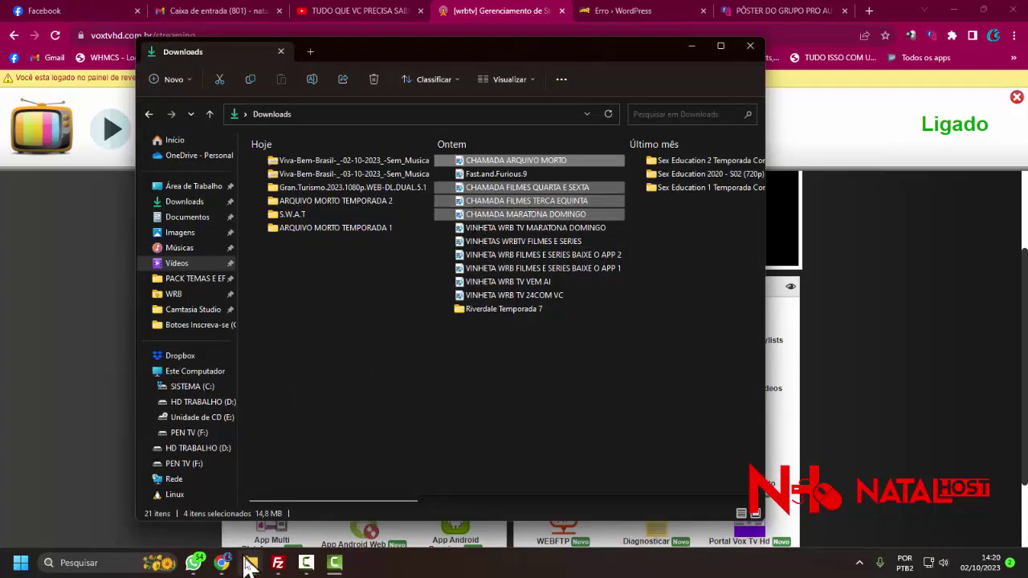
{"action": "left_click", "coordinate": [250, 563]}
{"action": "left_click", "coordinate": [223, 562]}
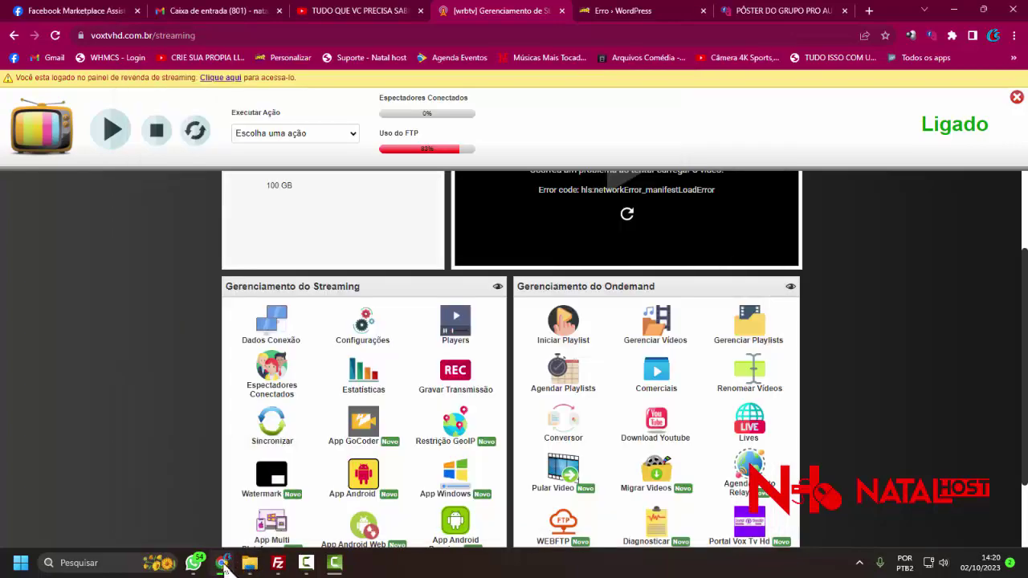
Launch a new FileZilla window, dismiss the queue loading error, and connect to the saved WRBTV site.
{"action": "left_click", "coordinate": [278, 563]}
{"action": "double_click", "coordinate": [721, 501]}
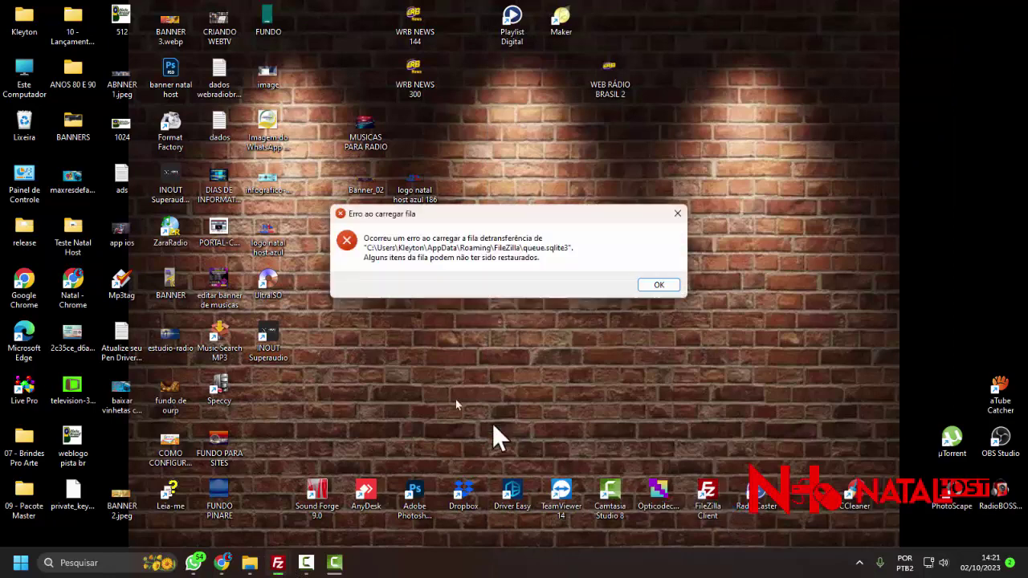
{"action": "left_click", "coordinate": [646, 283]}
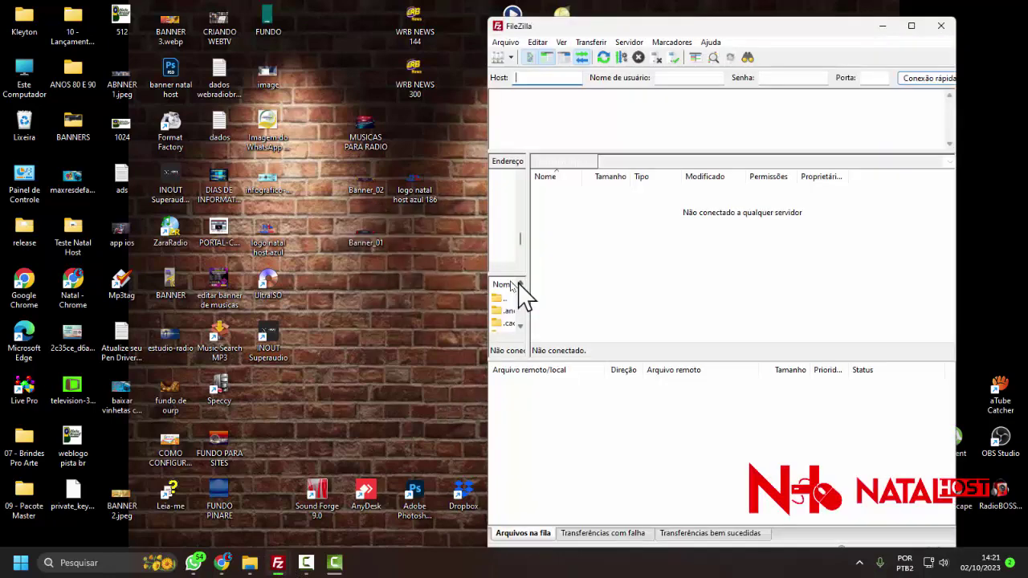
{"action": "left_click", "coordinate": [505, 42]}
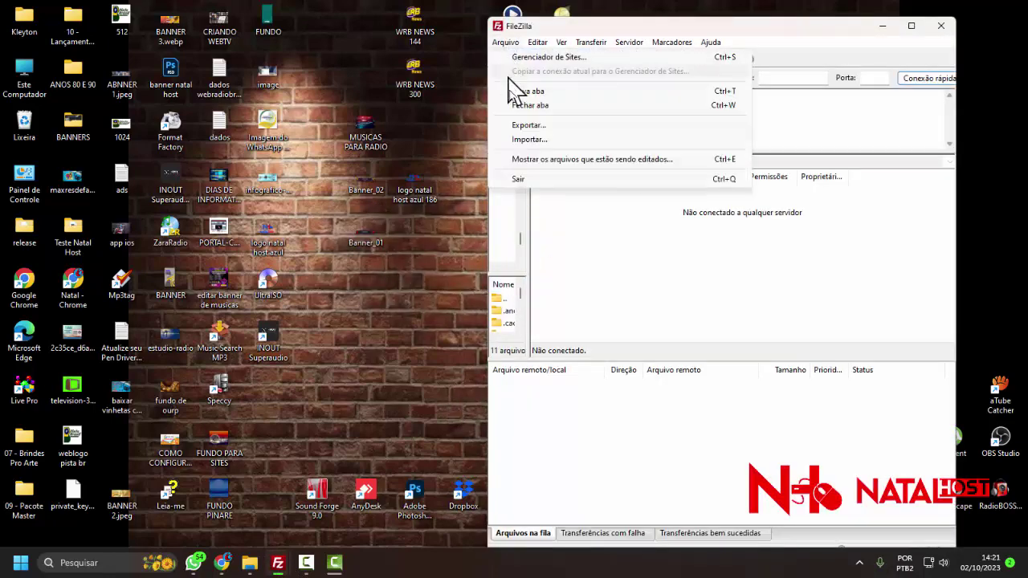
{"action": "left_click", "coordinate": [539, 58]}
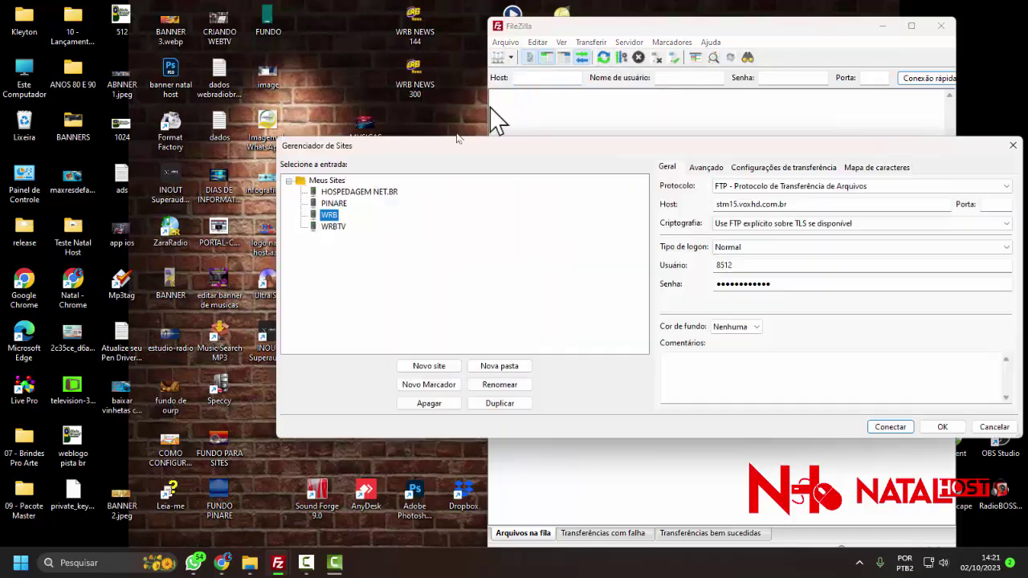
{"action": "double_click", "coordinate": [333, 227]}
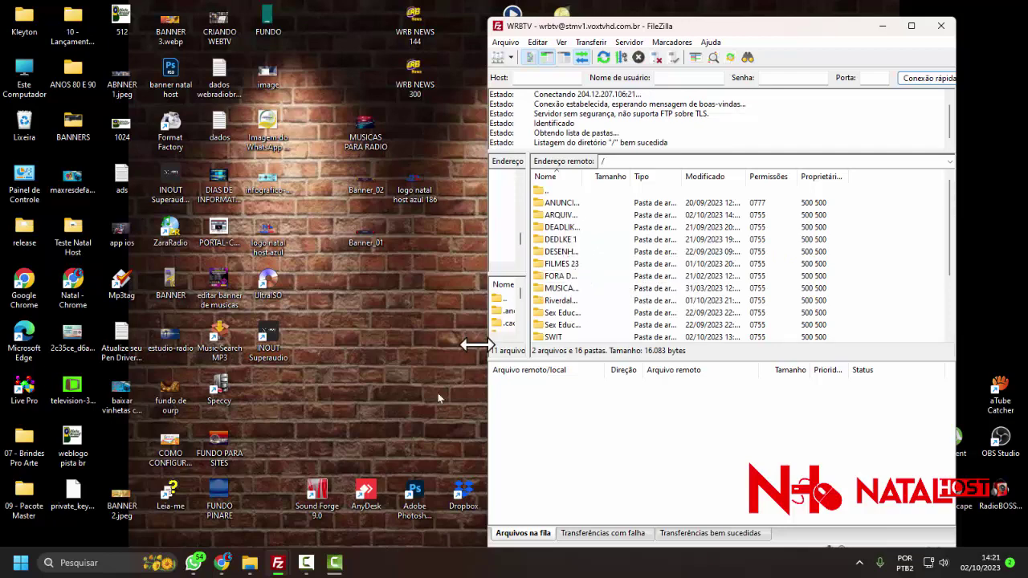
Create a folder named CHAMADAS in the server's root directory and open it.
{"action": "left_click", "coordinate": [244, 565]}
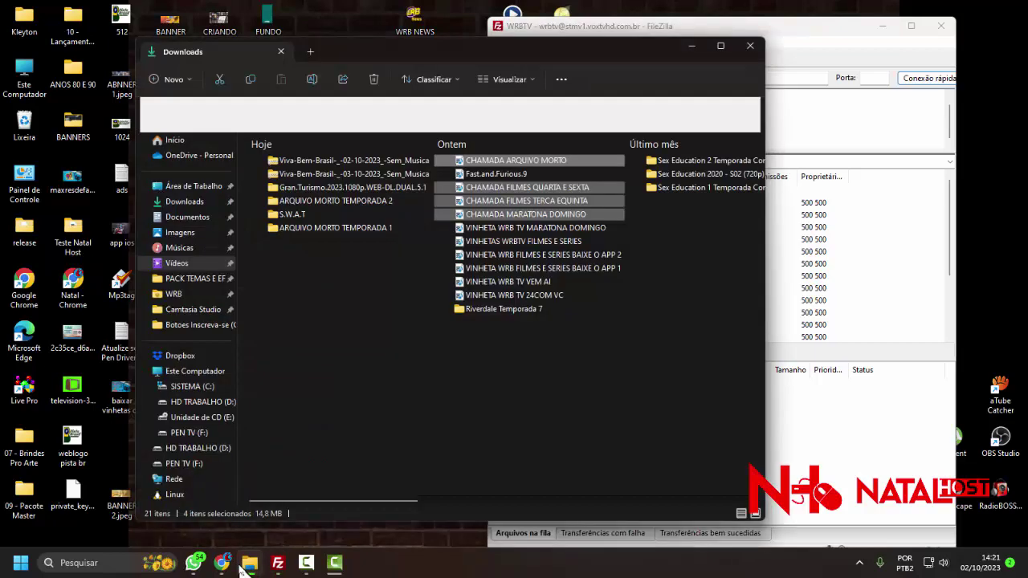
{"action": "left_click", "coordinate": [244, 565]}
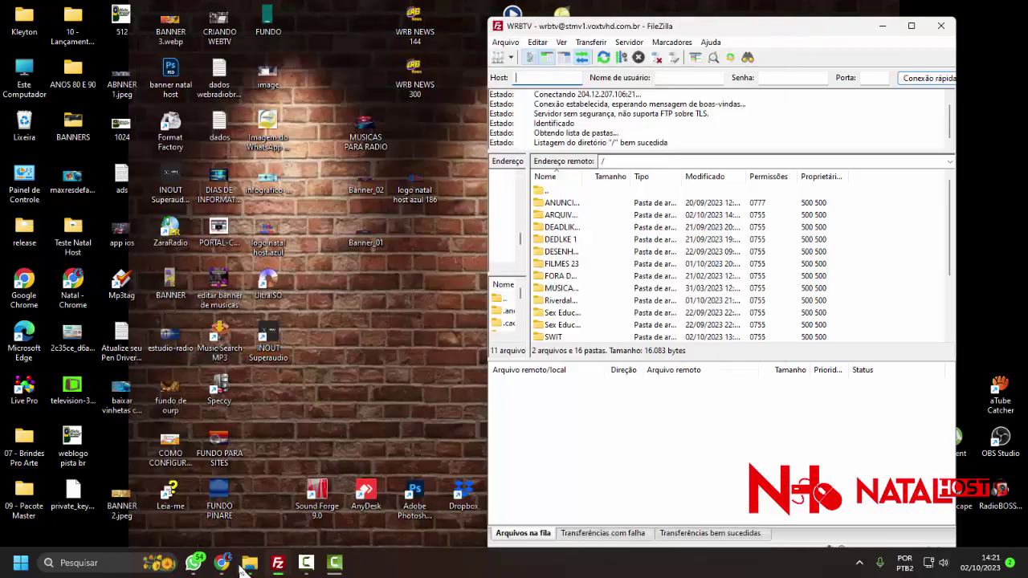
{"action": "right_click", "coordinate": [893, 249]}
{"action": "left_click", "coordinate": [867, 304]}
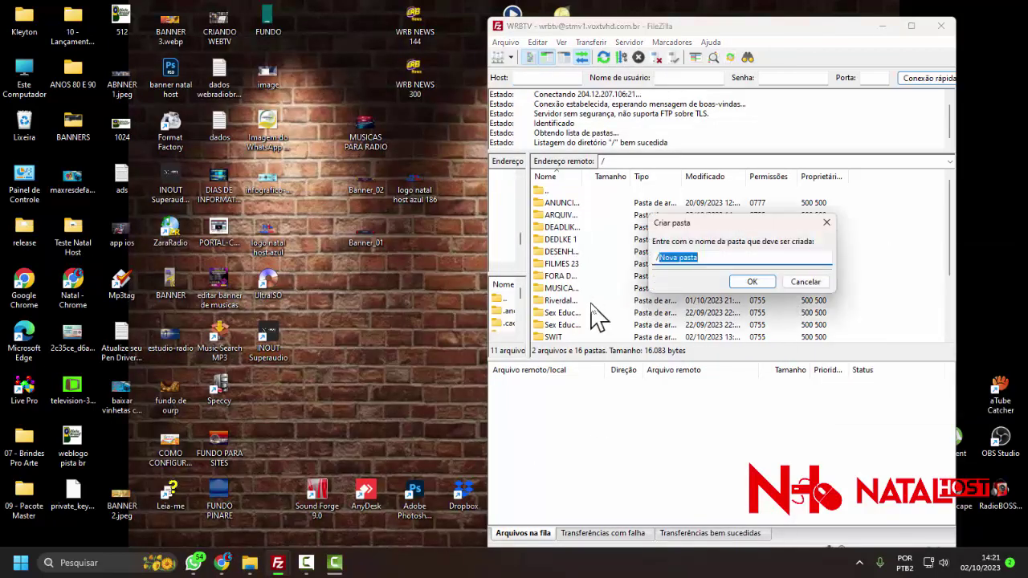
{"action": "type", "text": "CHAMADAS"}
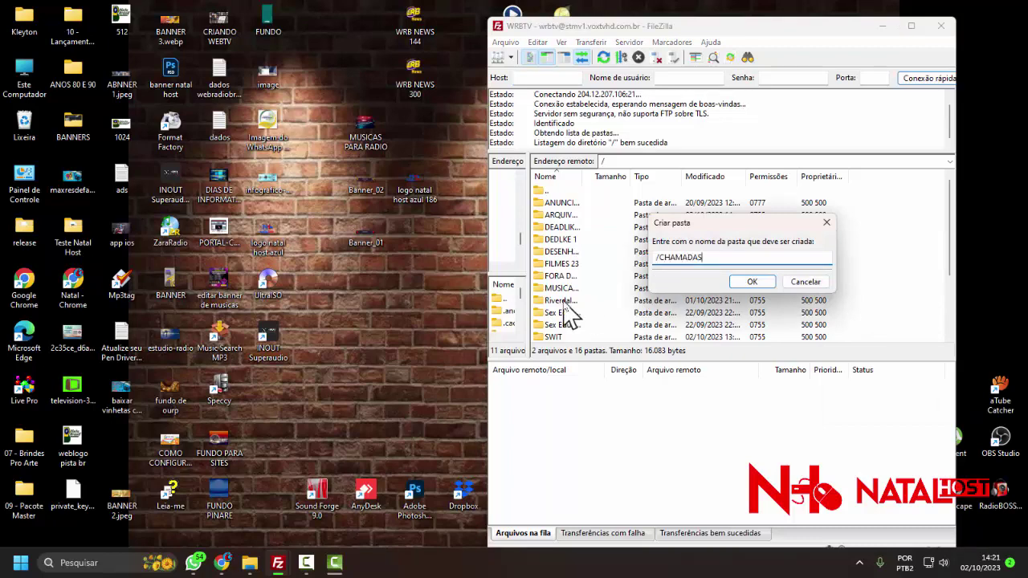
{"action": "left_click", "coordinate": [747, 291]}
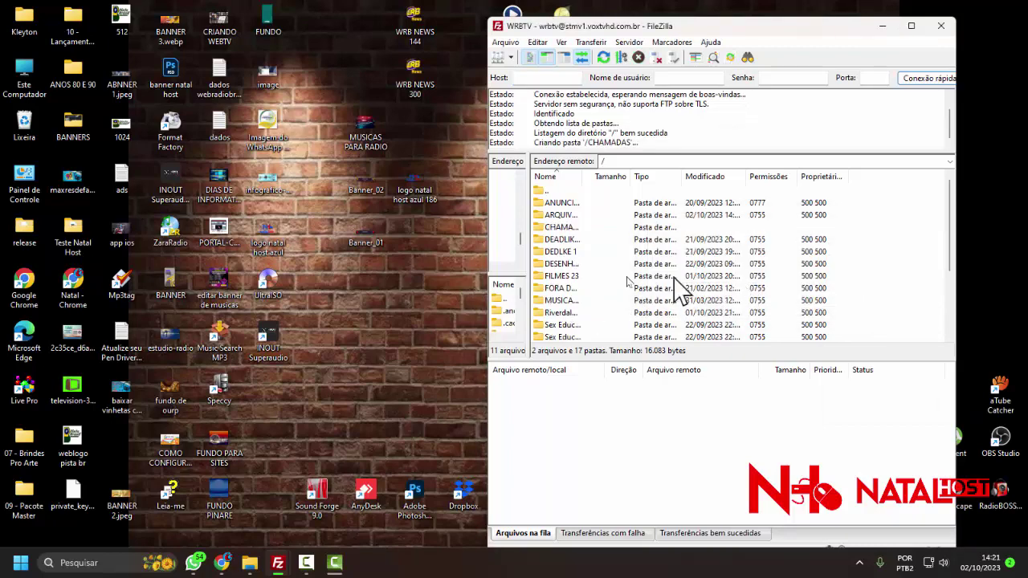
{"action": "double_click", "coordinate": [562, 230]}
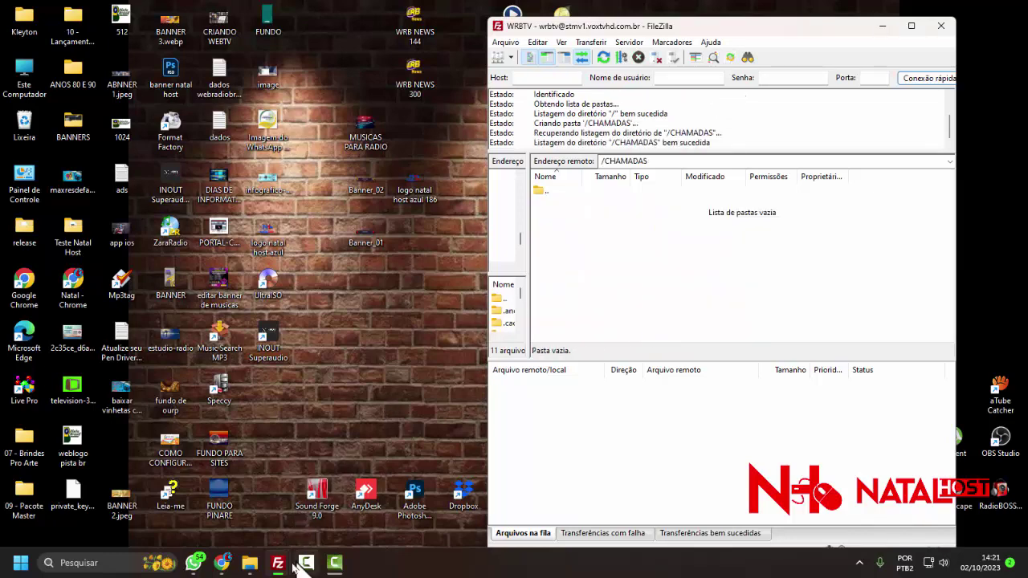
Upload the four selected CHAMADA videos from the Downloads folder into the remote /CHAMADAS folder.
{"action": "left_click", "coordinate": [249, 562]}
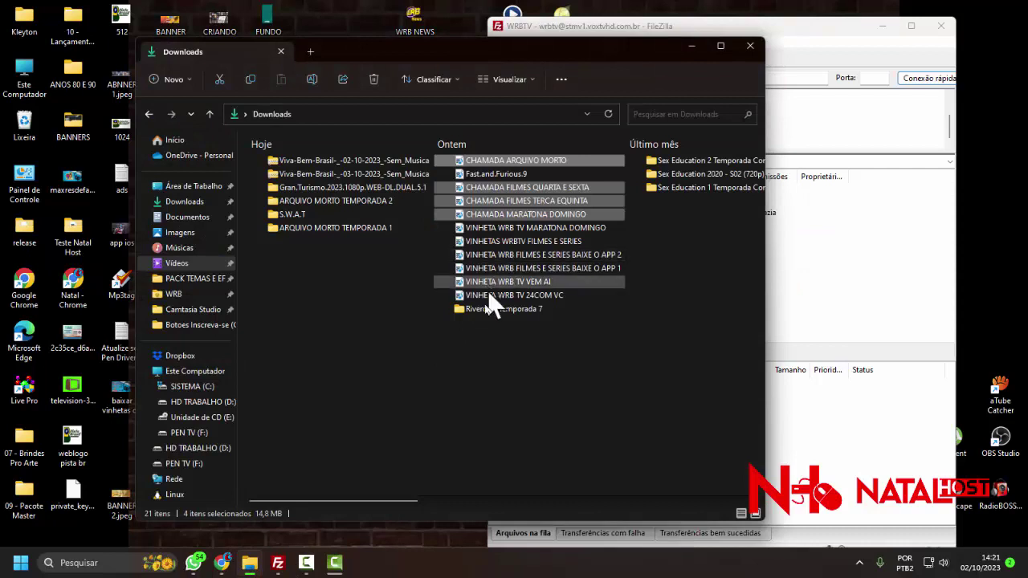
{"action": "left_click_drag", "start_coordinate": [482, 208], "coordinate": [872, 280]}
{"action": "left_click", "coordinate": [872, 280]}
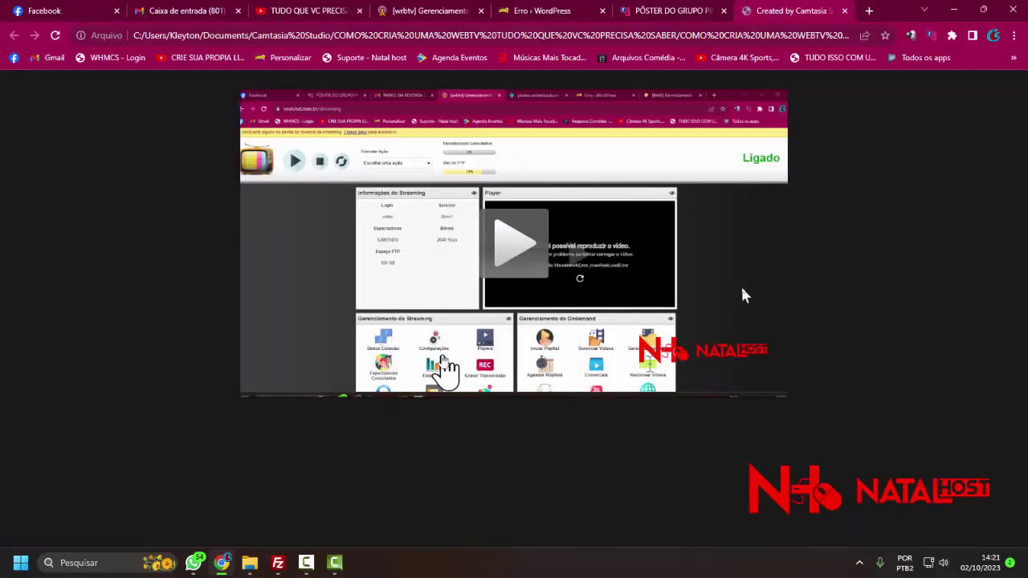
{"action": "left_click", "coordinate": [406, 15]}
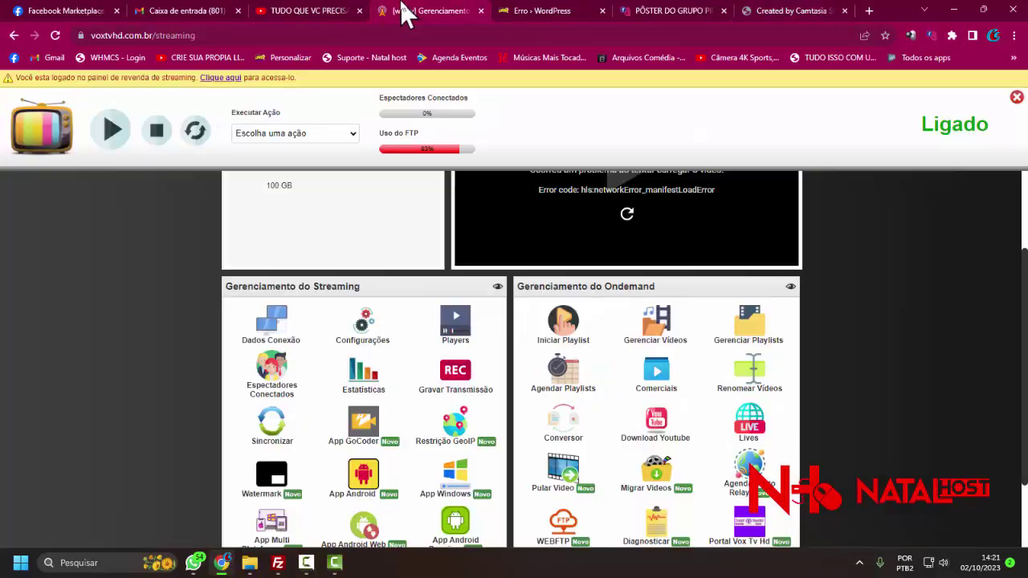
{"action": "left_click", "coordinate": [221, 562]}
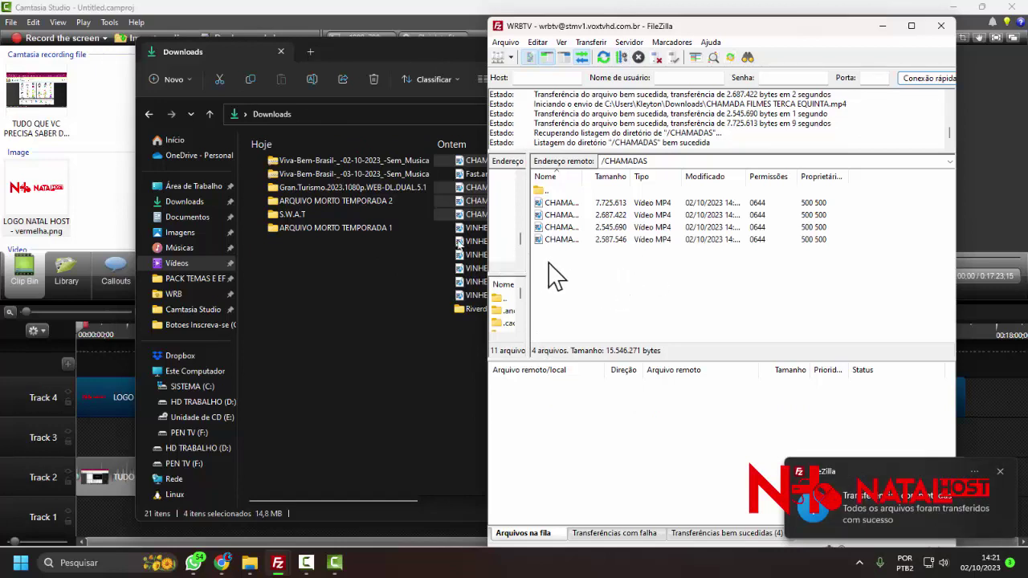
{"action": "left_click", "coordinate": [361, 249]}
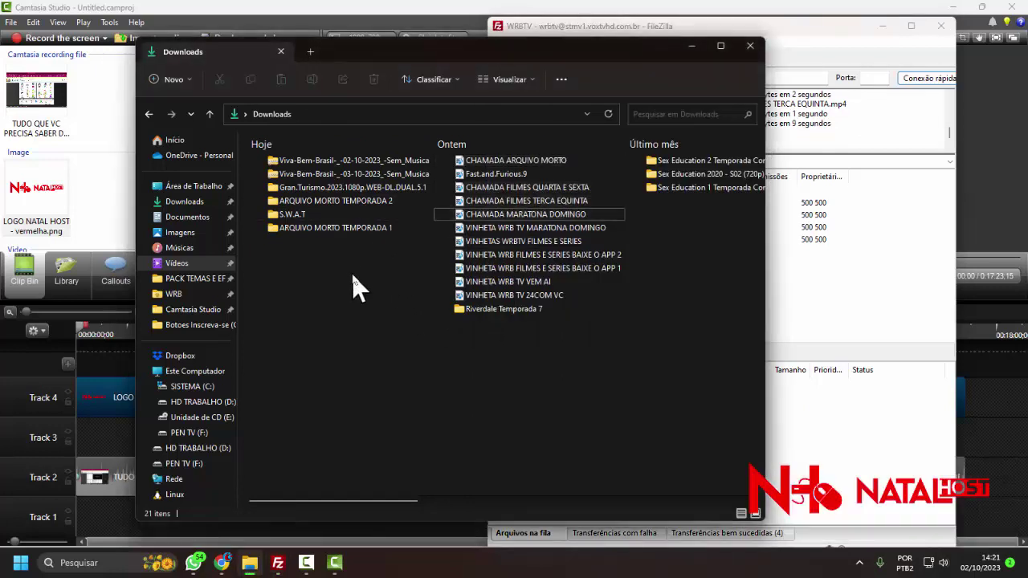
{"action": "left_click", "coordinate": [819, 292]}
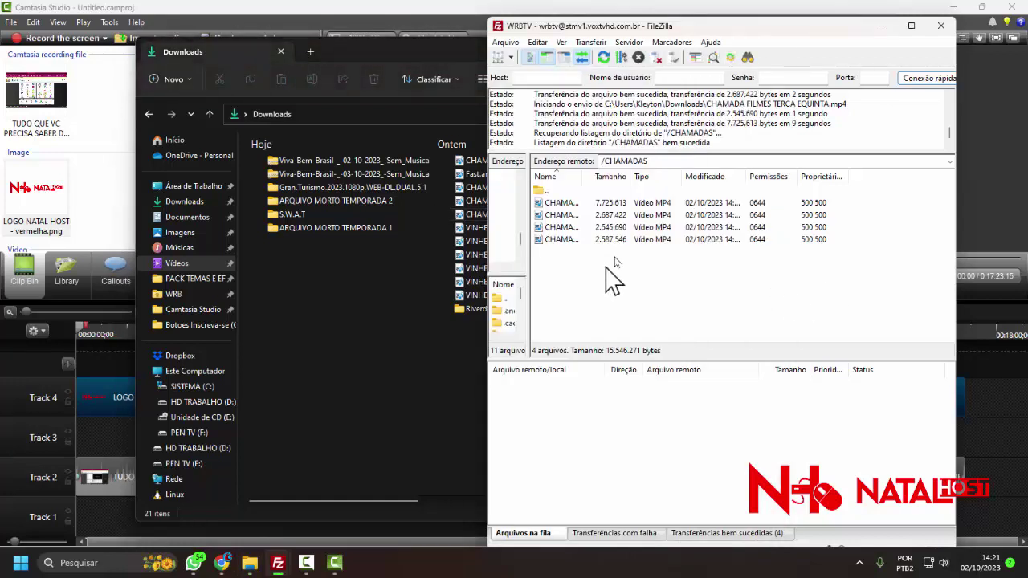
Upload the four CHAMADA videos from Downloads to the remote /CHAMADAS folder again, always replacing files that already exist.
{"action": "left_click", "coordinate": [368, 285]}
{"action": "left_click_drag", "start_coordinate": [596, 219], "coordinate": [550, 173]}
{"action": "left_click", "coordinate": [535, 164]}
{"action": "left_click", "coordinate": [518, 215], "text": "ctrl"}
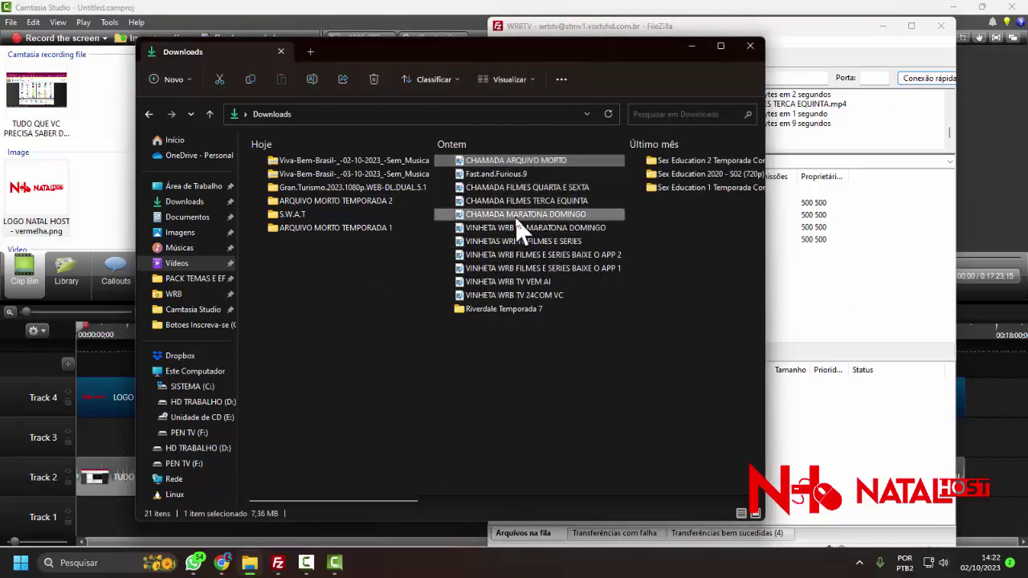
{"action": "left_click", "coordinate": [511, 200], "text": "ctrl"}
{"action": "left_click", "coordinate": [511, 190], "text": "ctrl"}
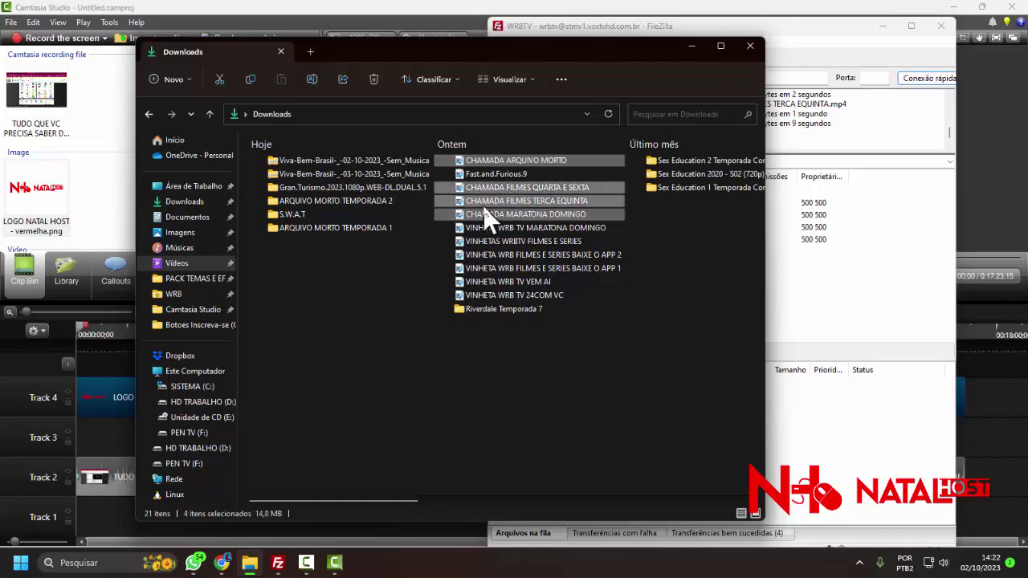
{"action": "left_click_drag", "start_coordinate": [487, 215], "coordinate": [811, 290]}
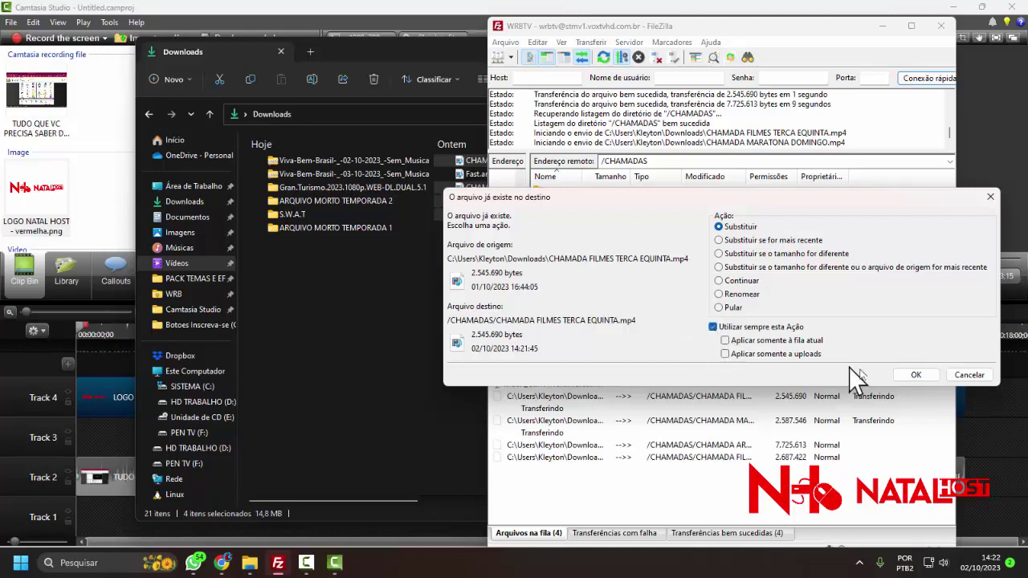
{"action": "left_click", "coordinate": [915, 375]}
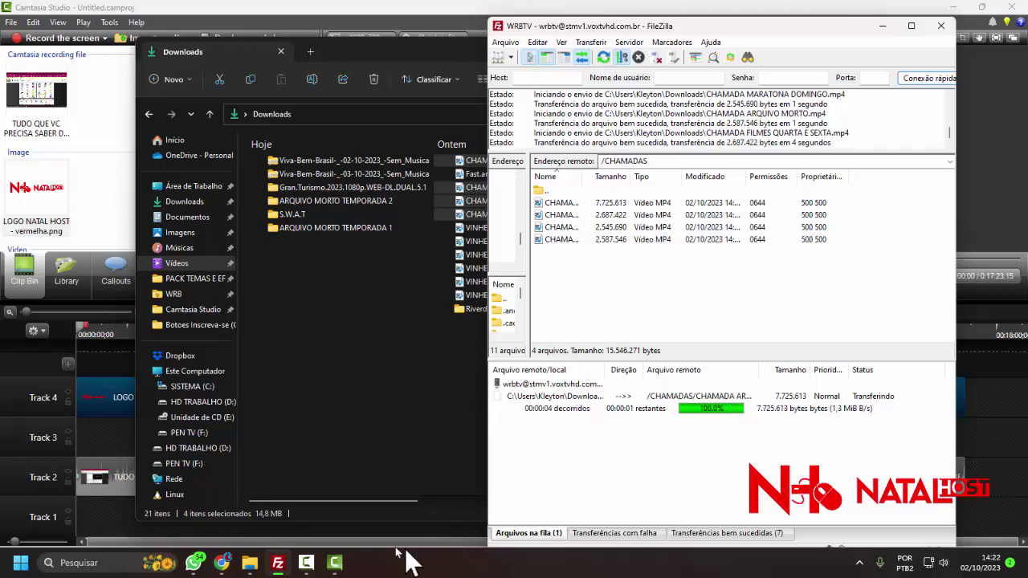
Check the ARQUIVO MORTO TEMPORADA 1 transfers in the other FileZilla window and return to the /CHAMADAS window.
{"action": "mouse_move", "coordinate": [276, 567]}
{"action": "left_click", "coordinate": [229, 506]}
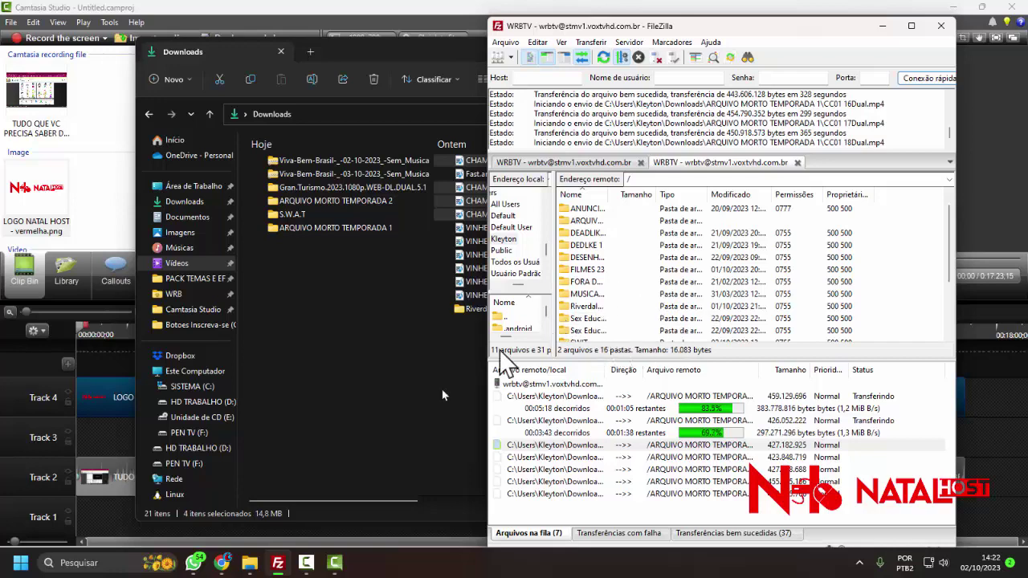
{"action": "mouse_move", "coordinate": [289, 562]}
{"action": "left_click", "coordinate": [328, 496]}
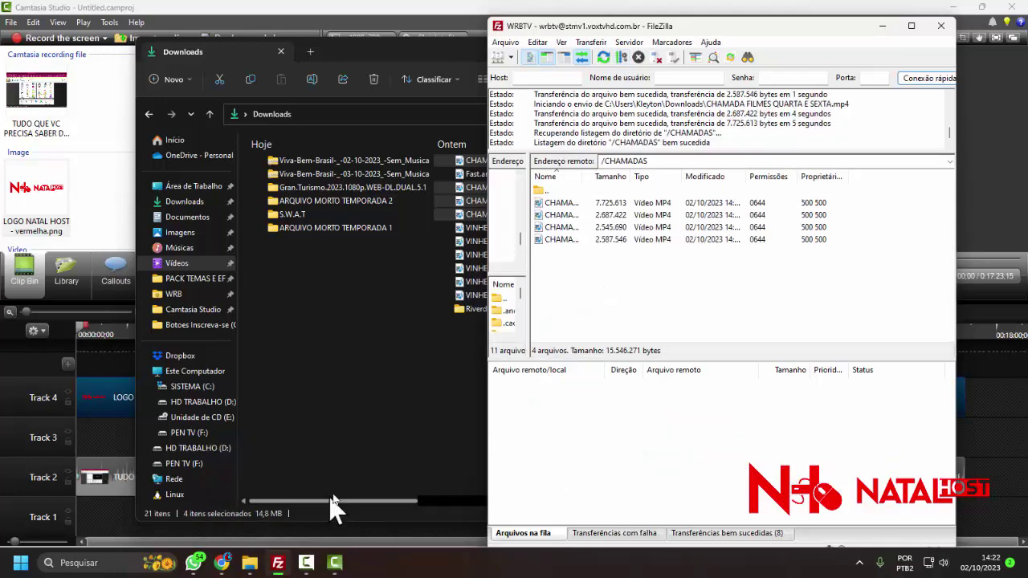
Switch to the streaming panel in Chrome, open Gerenciar Vídeos and examine the bitrates of the videos in the CHAMADAS folder.
{"action": "left_click", "coordinate": [222, 563]}
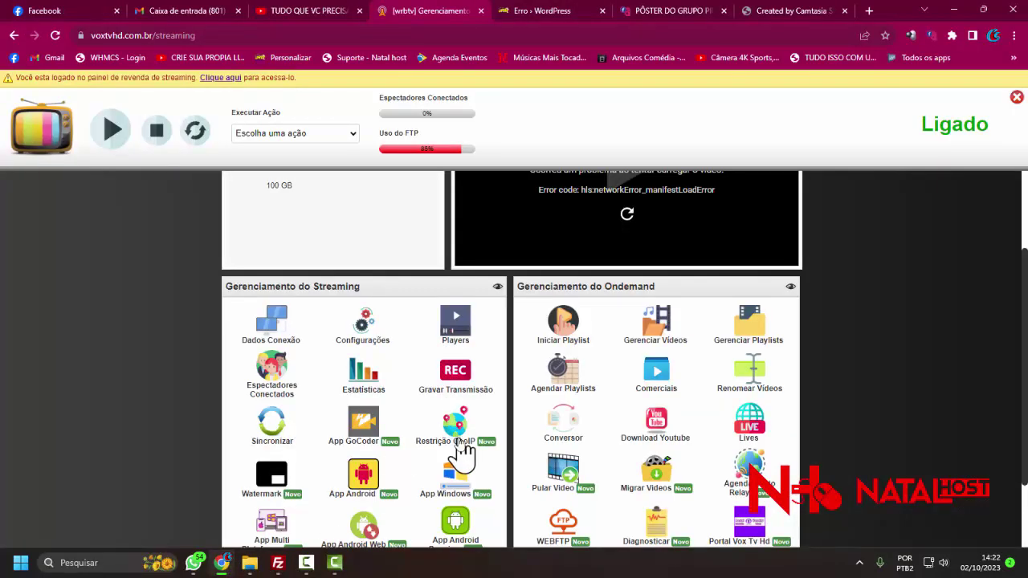
{"action": "scroll", "coordinate": [462, 443], "scroll_direction": "up", "scroll_amount": 3}
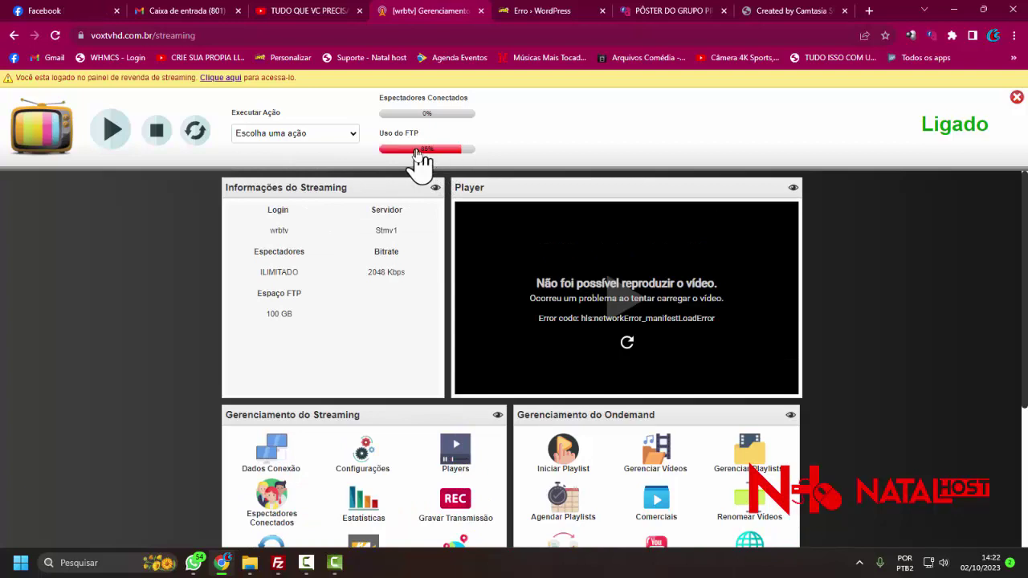
{"action": "left_click", "coordinate": [299, 133]}
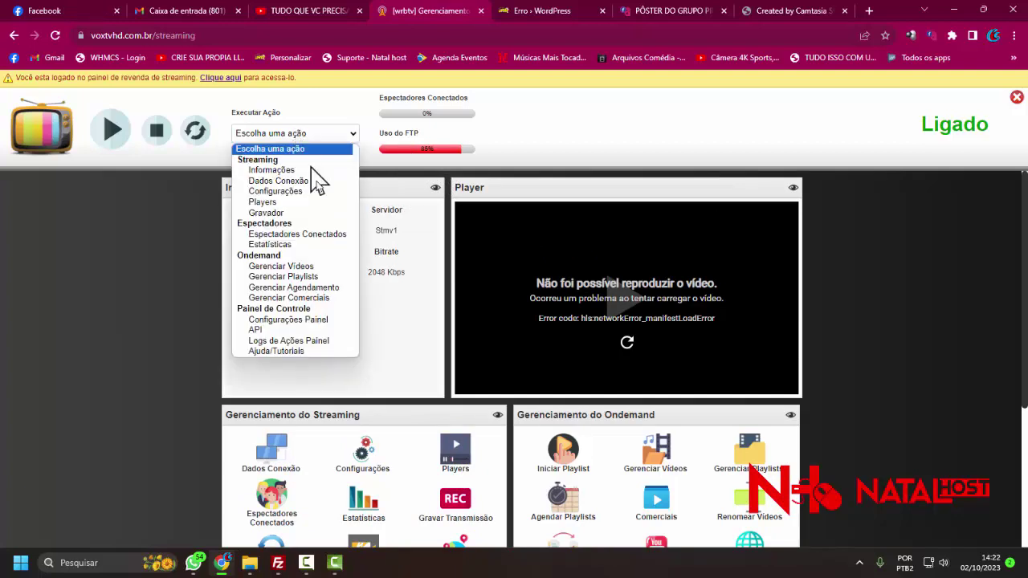
{"action": "left_click", "coordinate": [326, 268]}
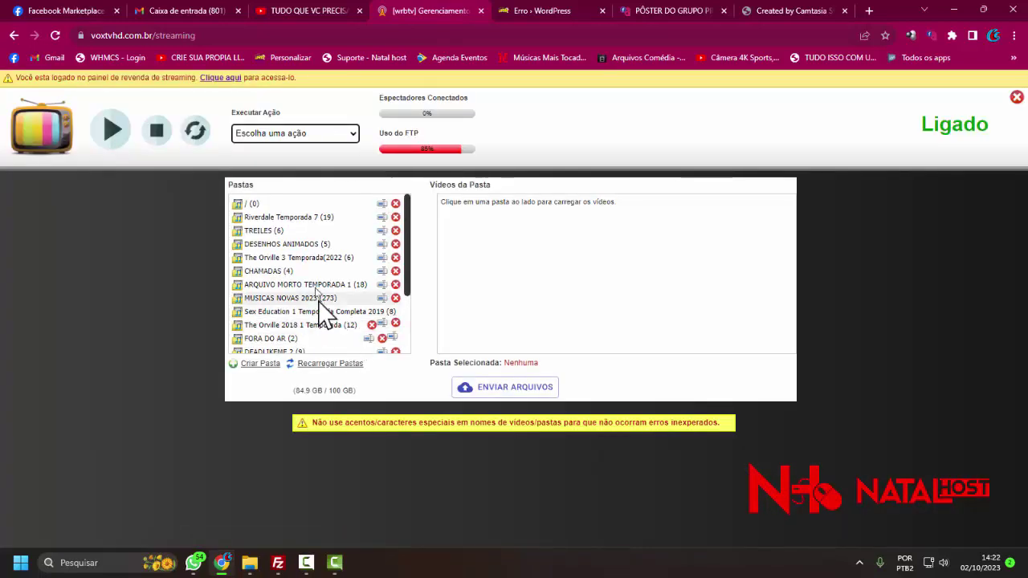
{"action": "scroll", "coordinate": [316, 333], "scroll_direction": "down", "scroll_amount": 2}
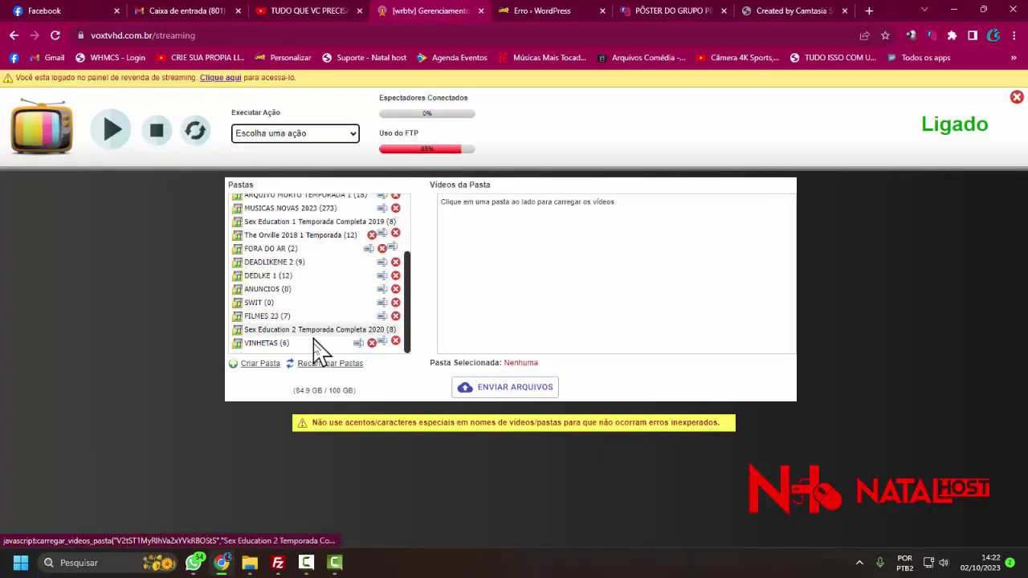
{"action": "scroll", "coordinate": [289, 347], "scroll_direction": "up", "scroll_amount": 3}
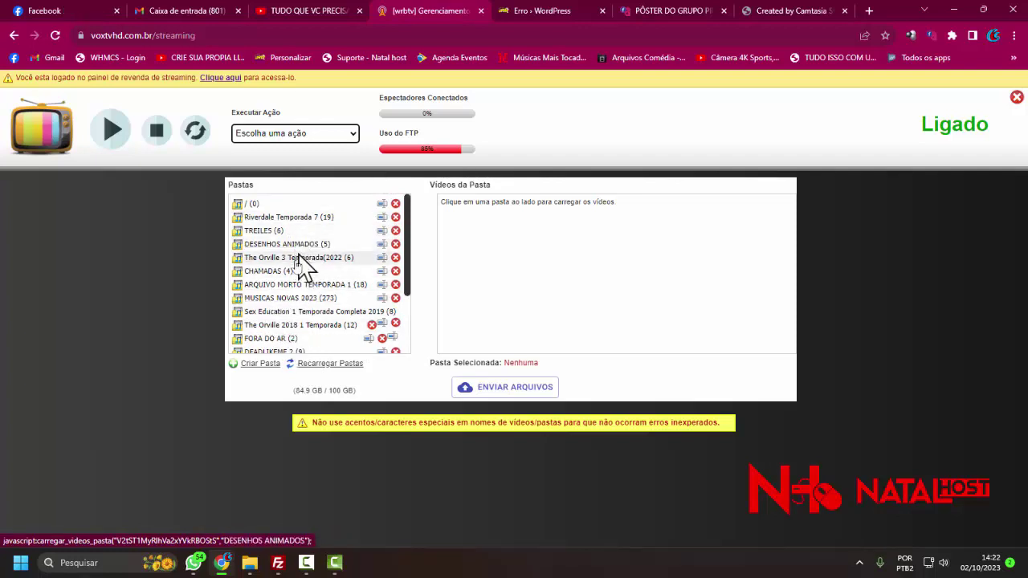
{"action": "left_click", "coordinate": [268, 272]}
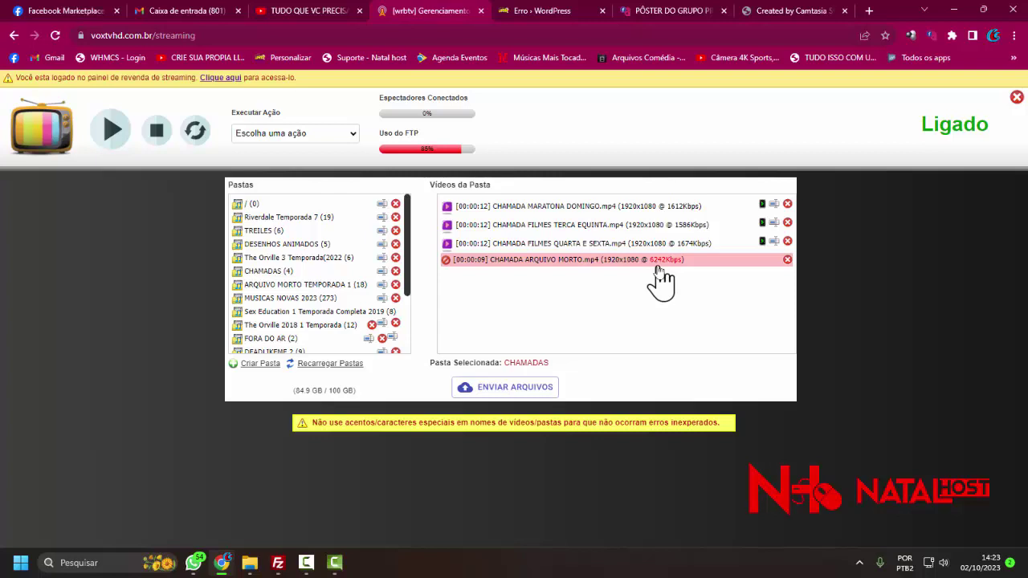
{"action": "mouse_move", "coordinate": [656, 268]}
Open the Conversor de Vídeos and choose CHAMADA ARQUIVO MORTO.mp4 with the Qualidade HD preset.
{"action": "left_click", "coordinate": [325, 141]}
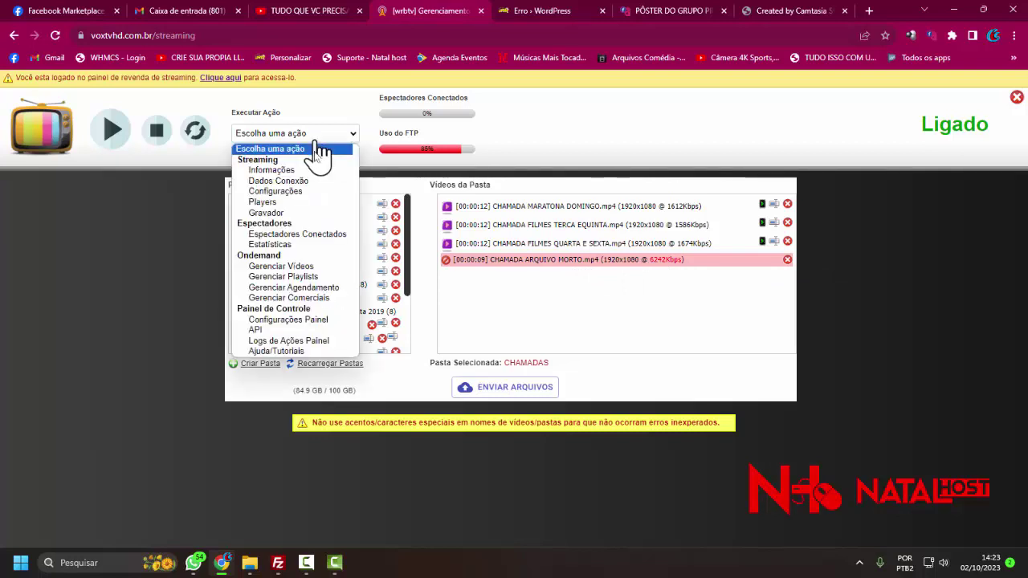
{"action": "scroll", "coordinate": [335, 249], "scroll_direction": "down", "scroll_amount": 2}
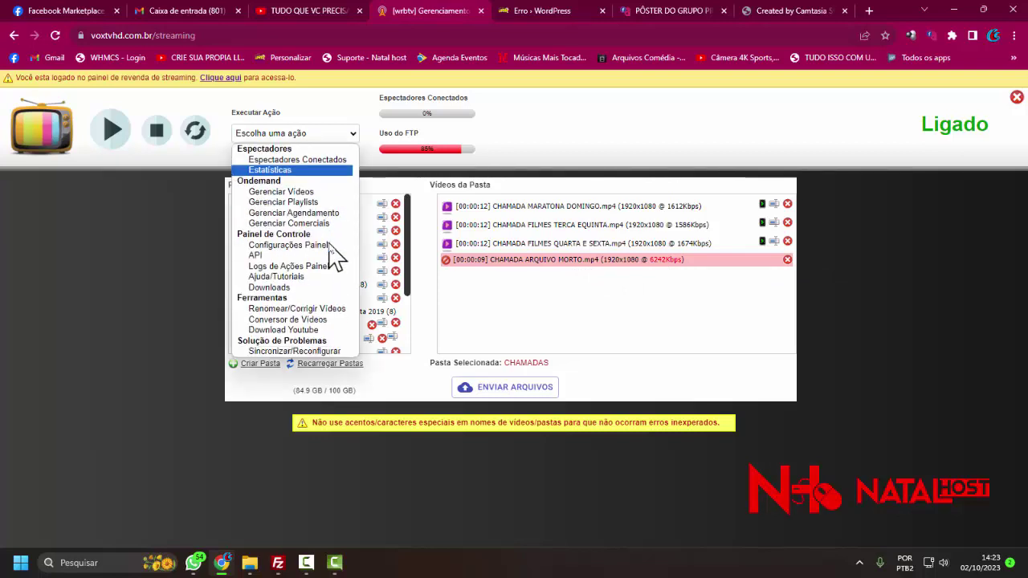
{"action": "left_click", "coordinate": [311, 321]}
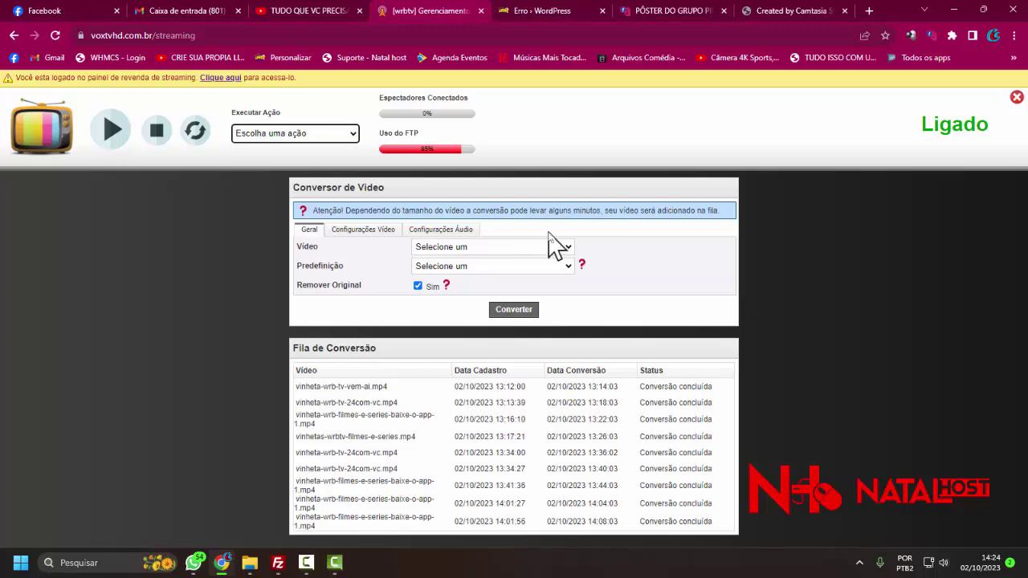
{"action": "left_click", "coordinate": [501, 249]}
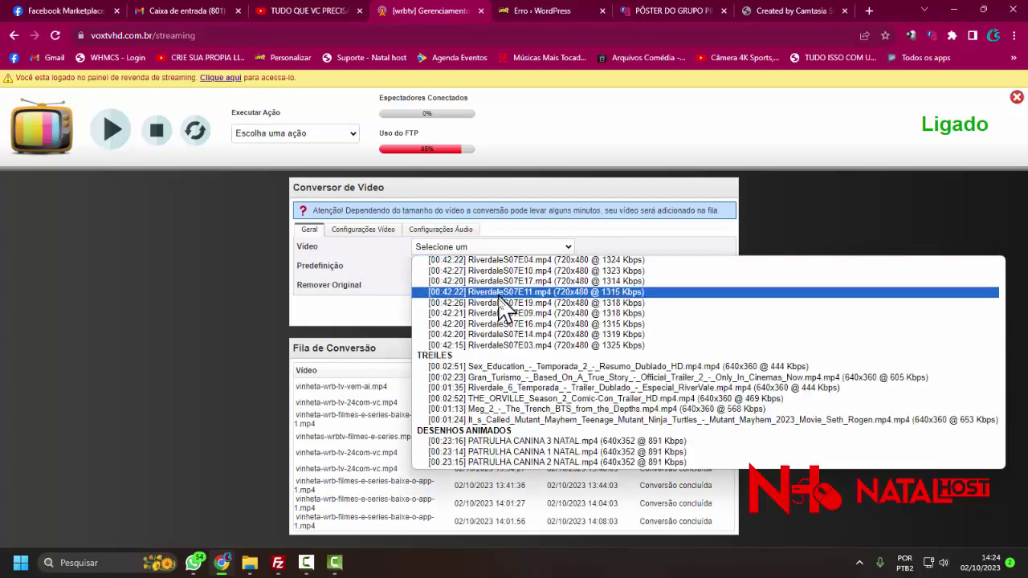
{"action": "scroll", "coordinate": [498, 322], "scroll_direction": "down", "scroll_amount": 5}
{"action": "scroll", "coordinate": [494, 335], "scroll_direction": "up", "scroll_amount": 5}
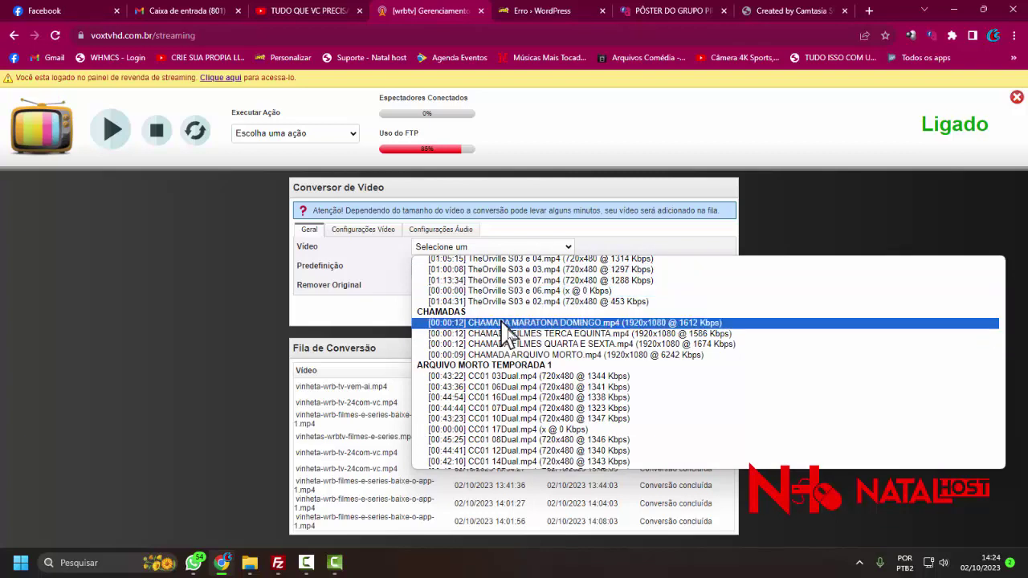
{"action": "left_click", "coordinate": [546, 358]}
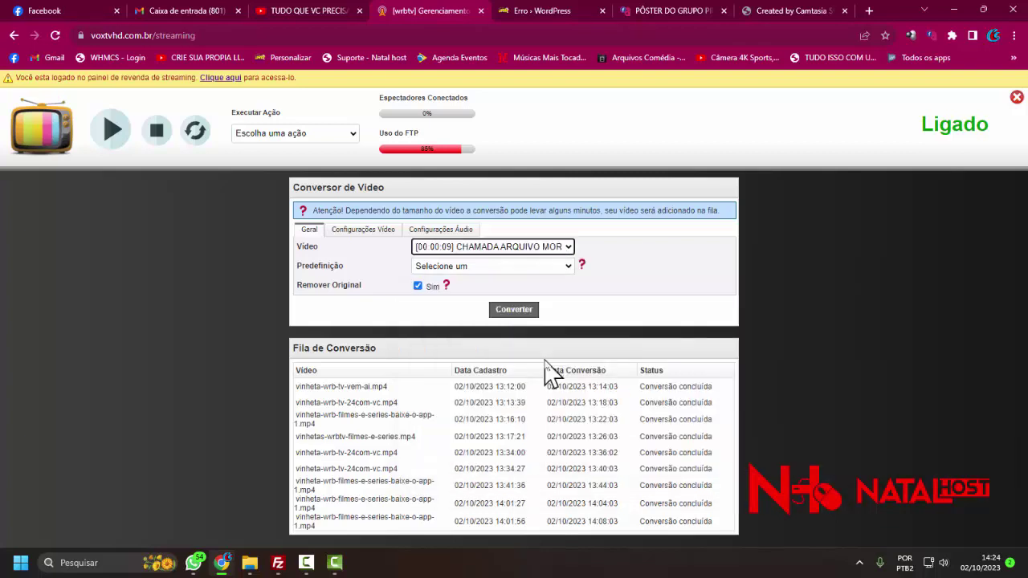
{"action": "left_click", "coordinate": [482, 268]}
{"action": "left_click", "coordinate": [459, 322]}
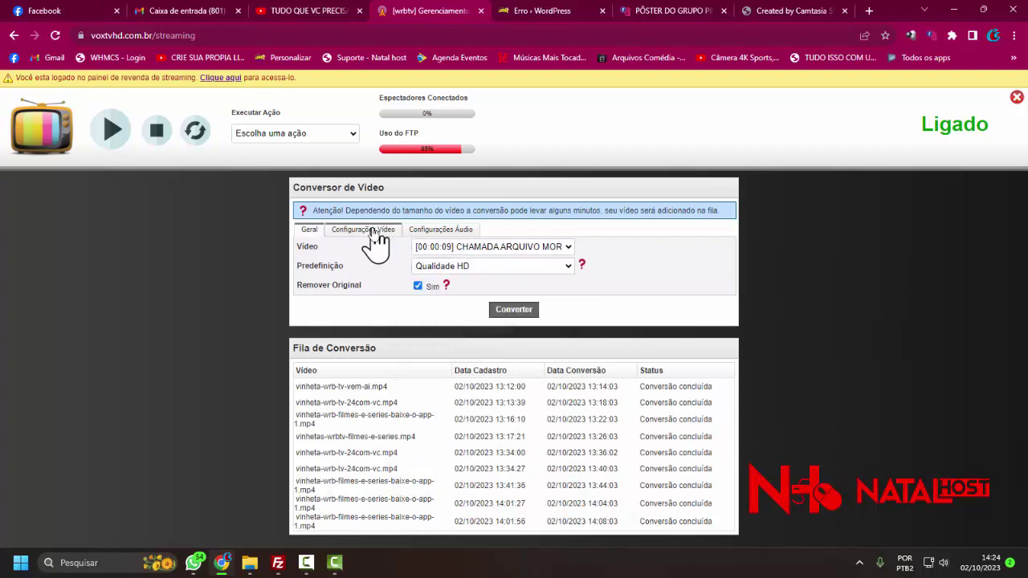
Set the conversion resolution to 1080p (1920x1080) and submit the video to the conversion queue.
{"action": "left_click", "coordinate": [374, 232]}
{"action": "left_click", "coordinate": [452, 249]}
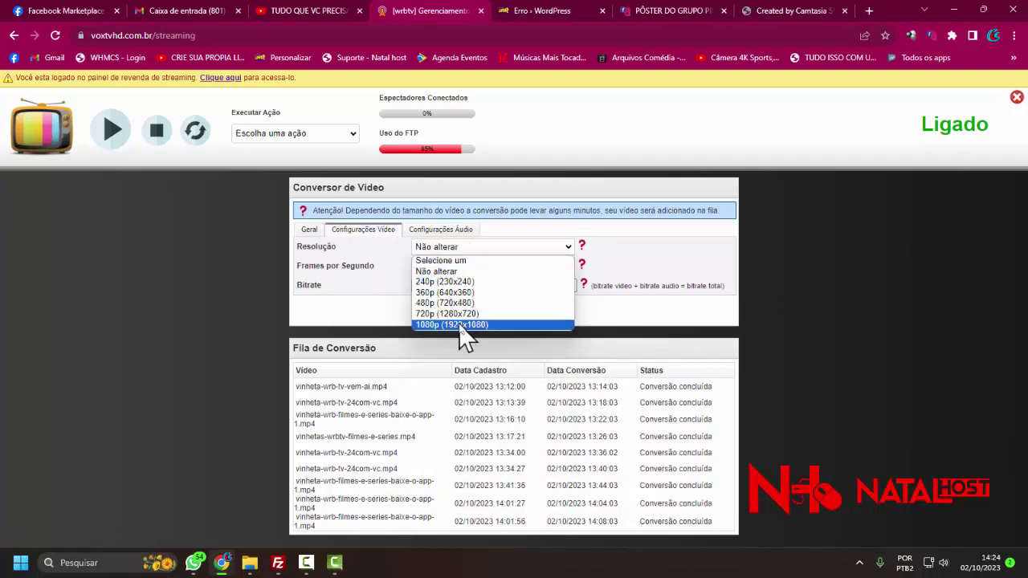
{"action": "left_click", "coordinate": [459, 325]}
{"action": "double_click", "coordinate": [424, 286]}
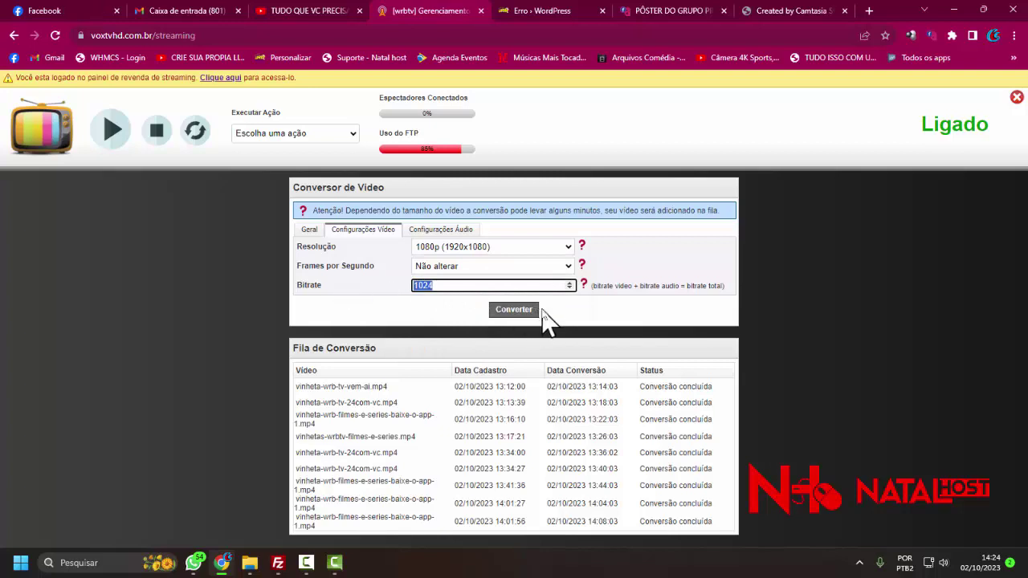
{"action": "left_click", "coordinate": [512, 310]}
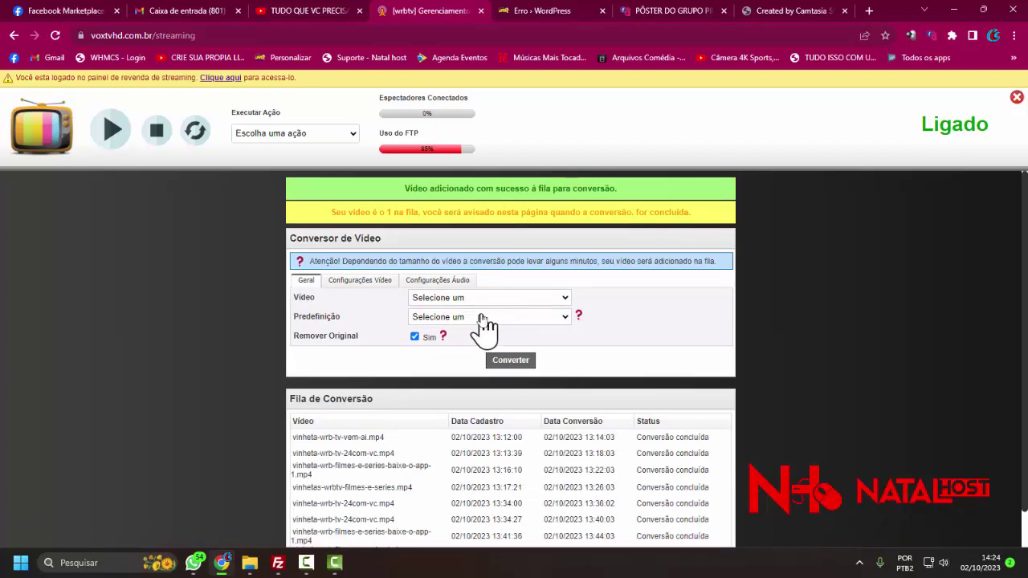
Return to Gerenciar Vídeos, remove CHAMADA ARQUIVO MORTO.mp4 from the CHAMADAS folder and refresh its video list.
{"action": "left_click", "coordinate": [264, 138]}
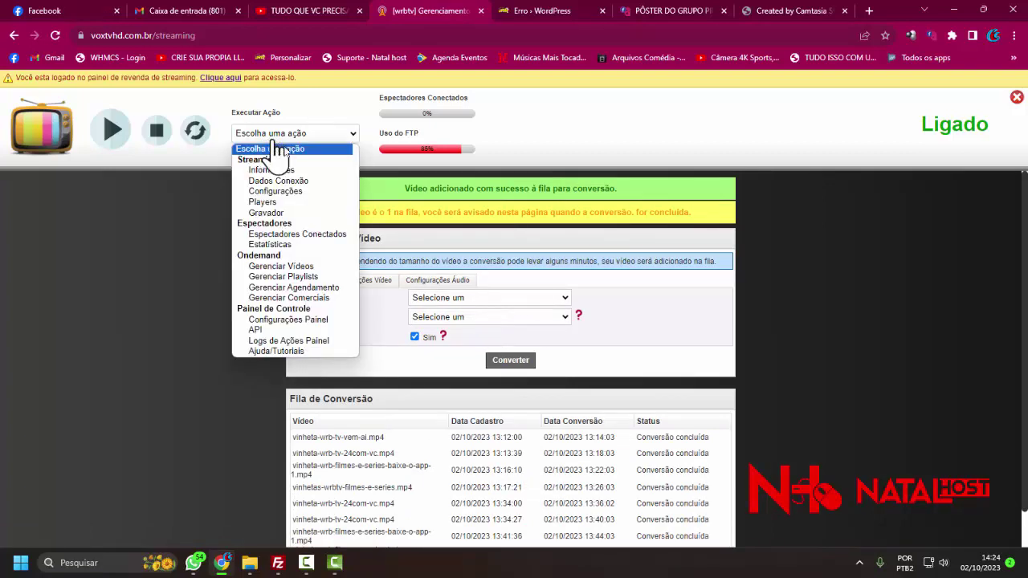
{"action": "left_click", "coordinate": [326, 269]}
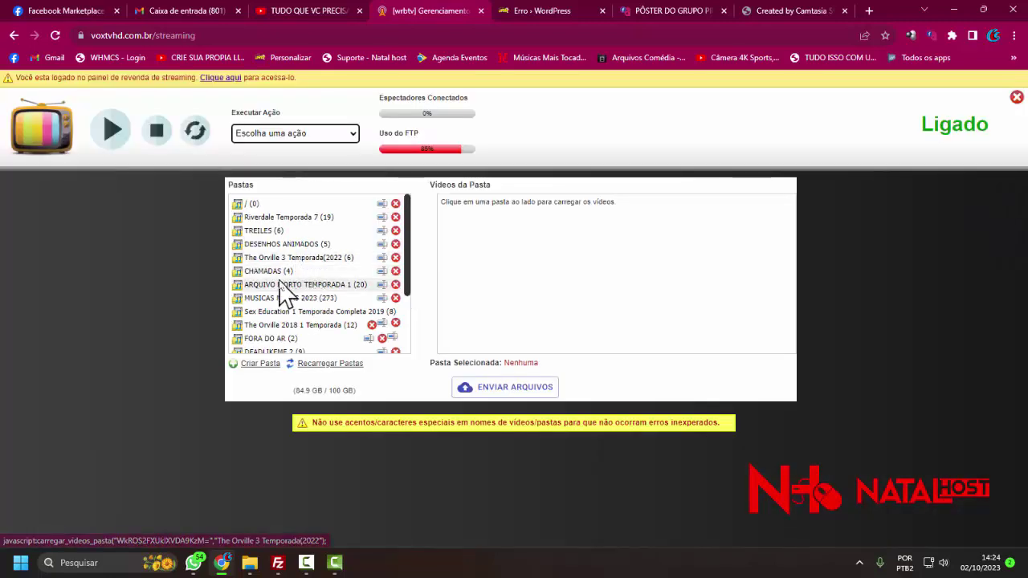
{"action": "left_click", "coordinate": [269, 271]}
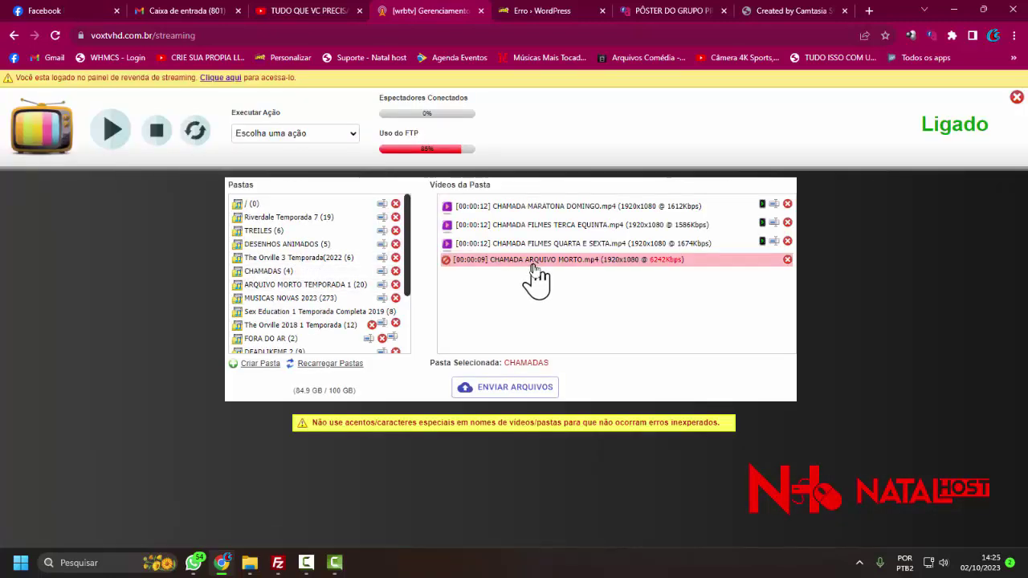
{"action": "left_click", "coordinate": [787, 260]}
{"action": "left_click", "coordinate": [615, 164]}
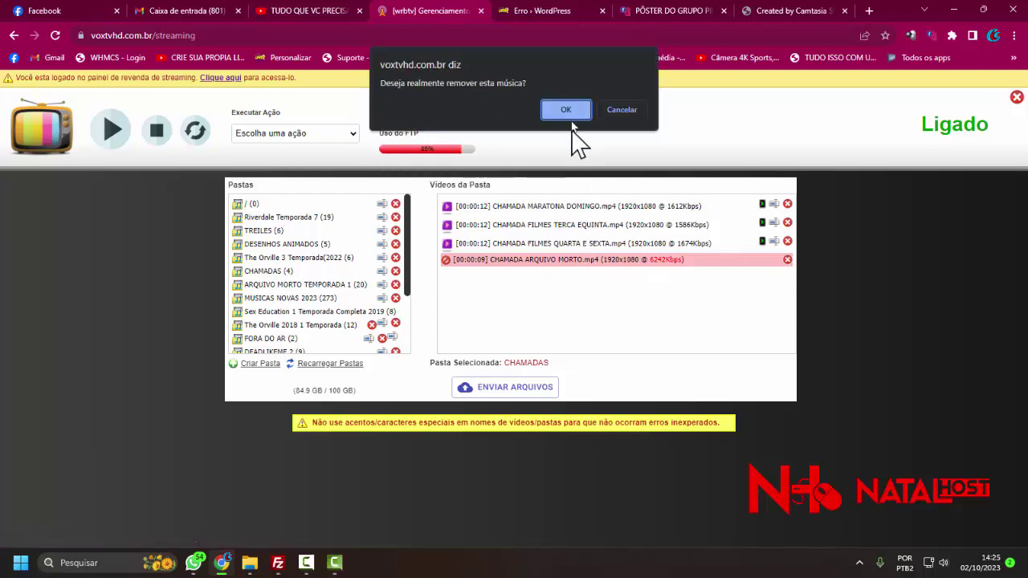
{"action": "left_click", "coordinate": [566, 108]}
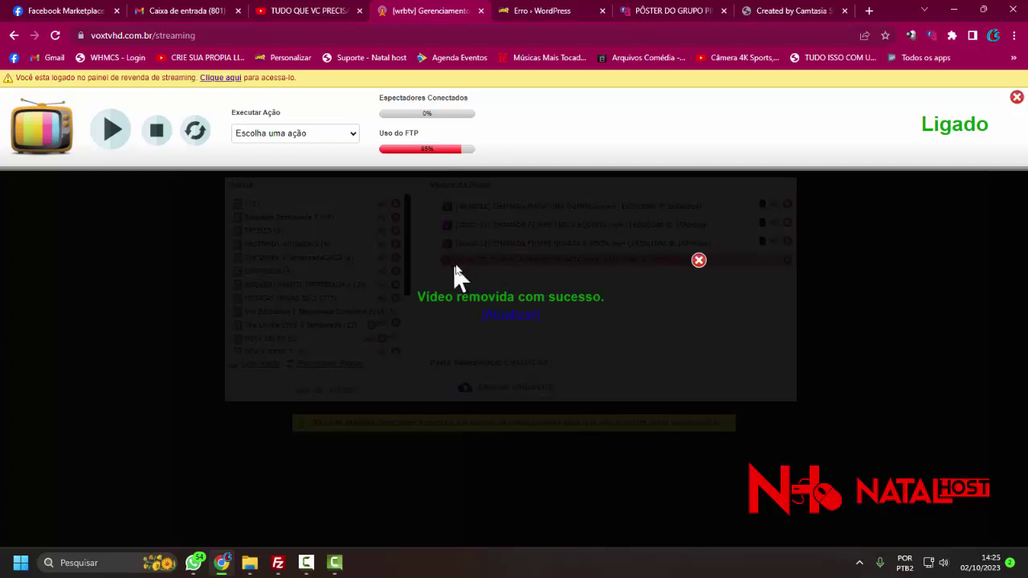
{"action": "left_click", "coordinate": [511, 316]}
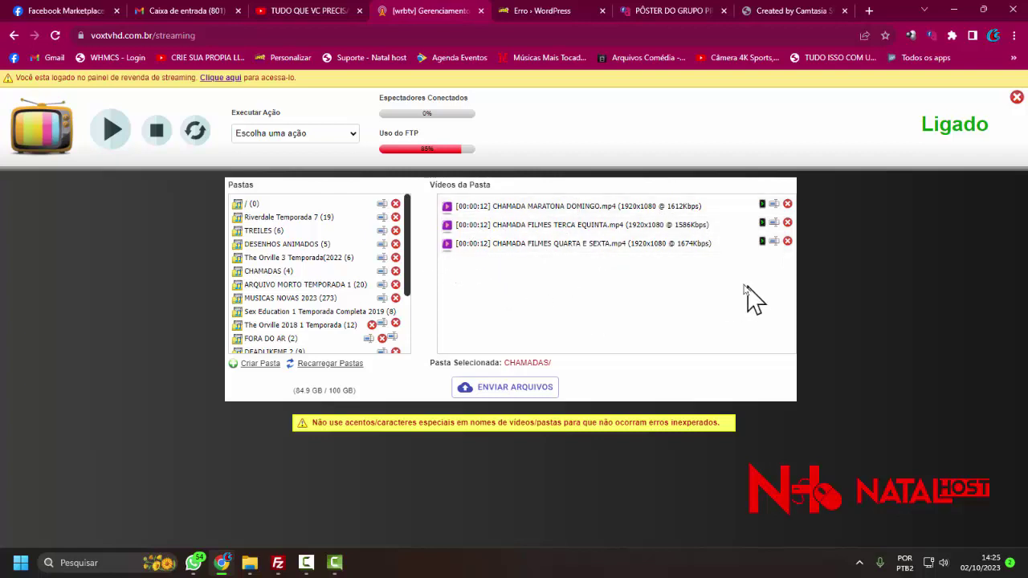
{"action": "left_click", "coordinate": [302, 138]}
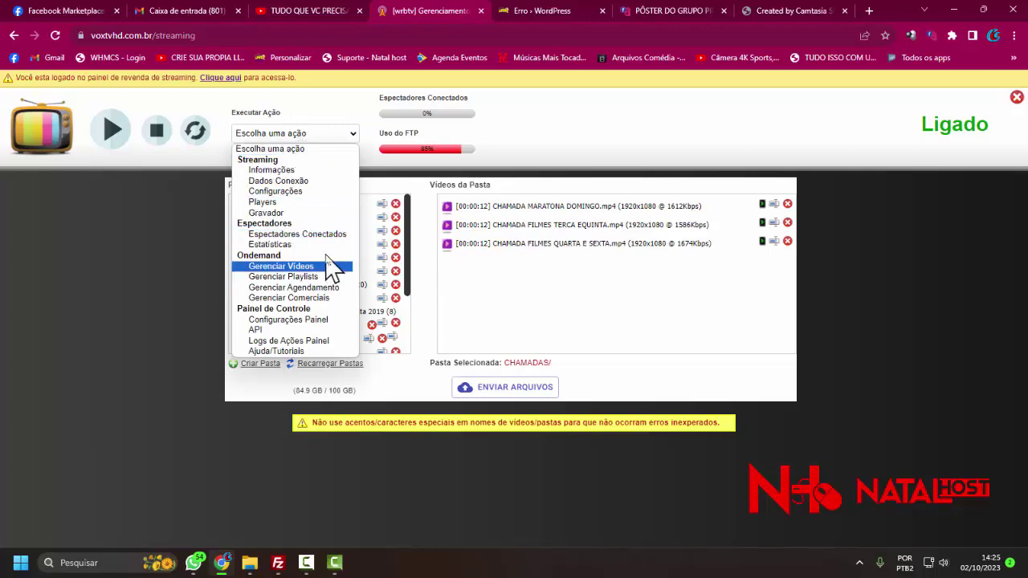
{"action": "left_click", "coordinate": [285, 140]}
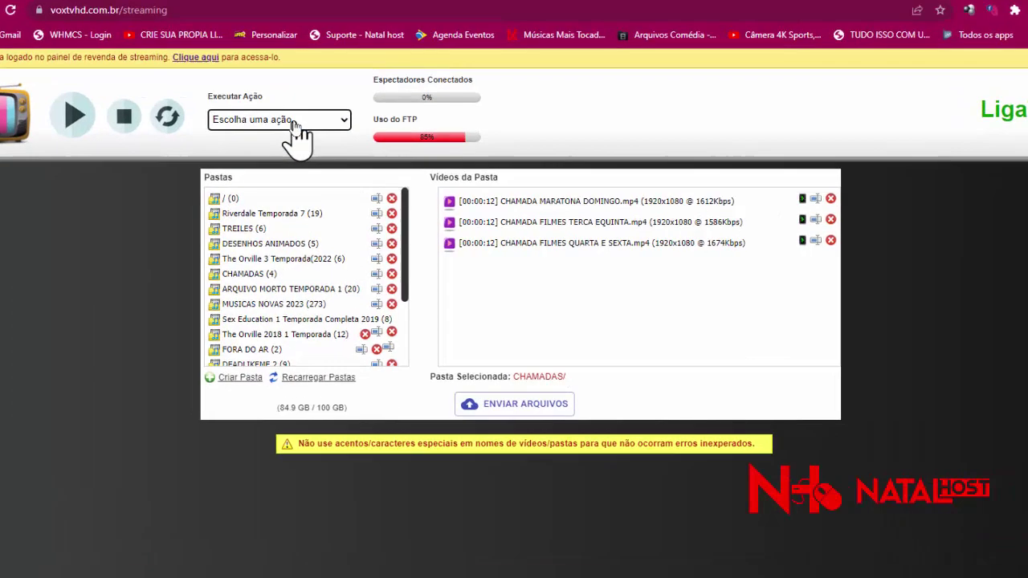
Open Gerenciar Playlists, remove the BASTIDORES DO BRASIL playlist and refresh the list.
{"action": "left_click", "coordinate": [297, 135]}
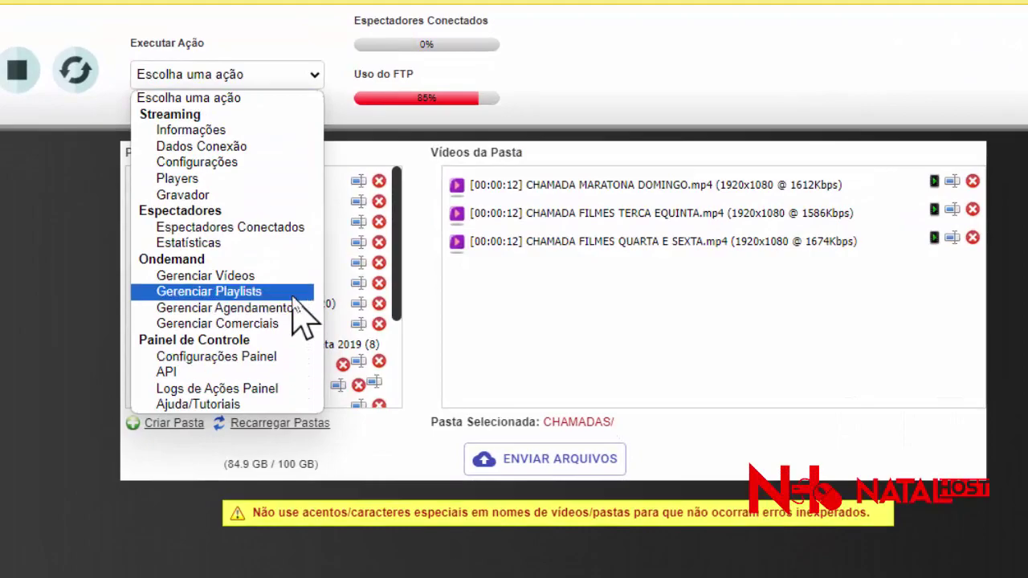
{"action": "left_click", "coordinate": [293, 295]}
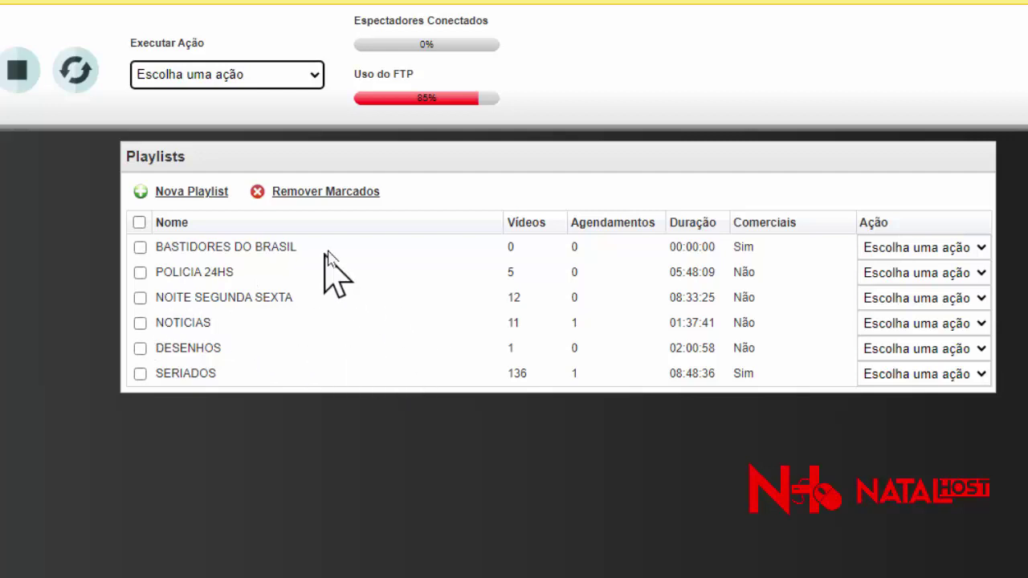
{"action": "left_click", "coordinate": [883, 248]}
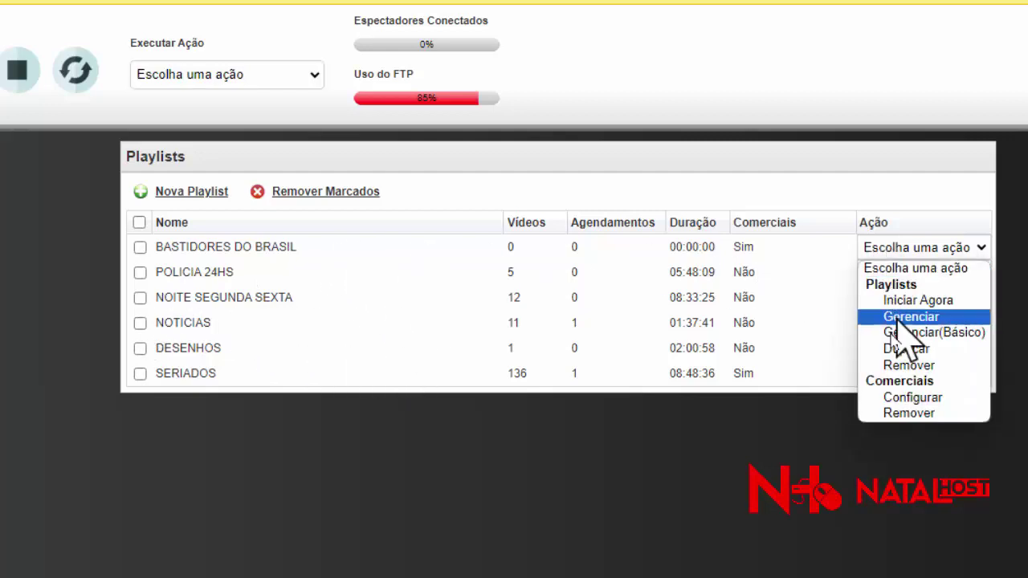
{"action": "left_click", "coordinate": [907, 366]}
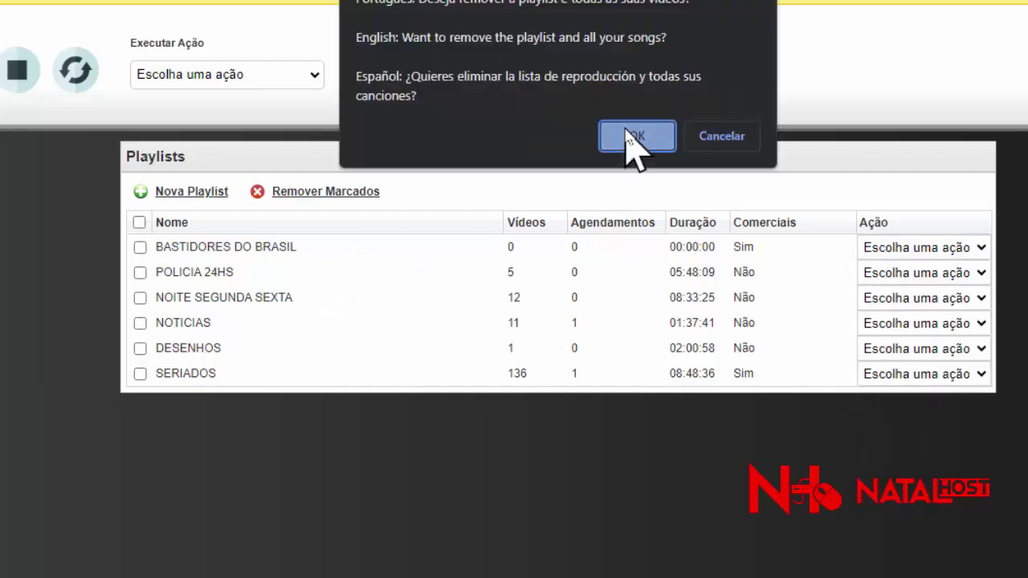
{"action": "left_click", "coordinate": [634, 138]}
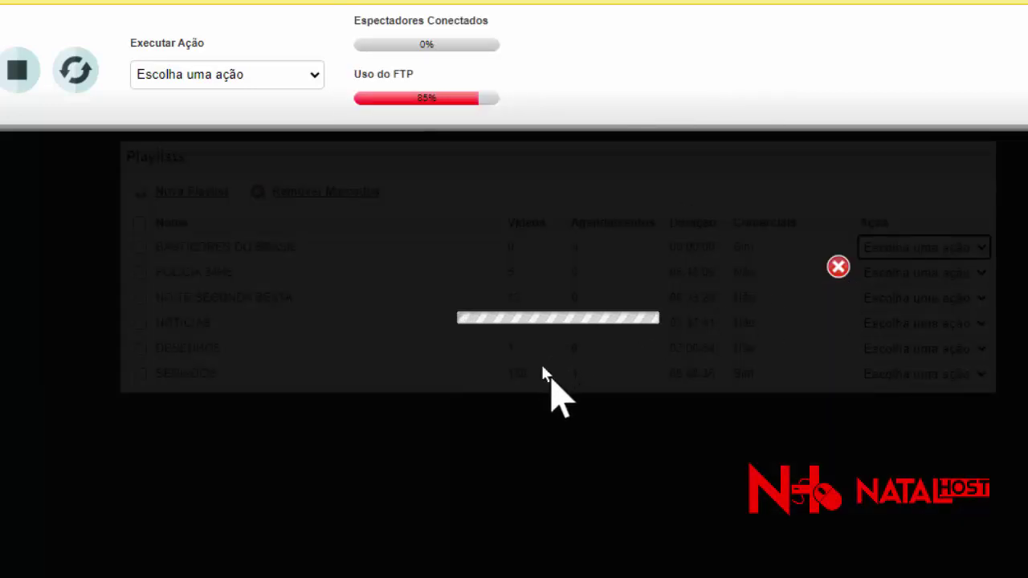
{"action": "left_click", "coordinate": [554, 343]}
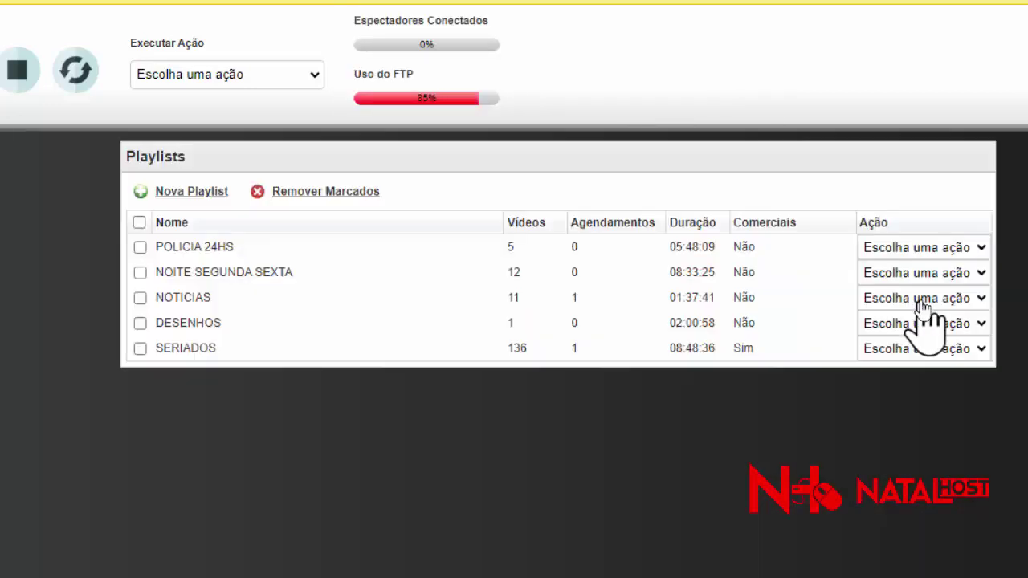
Remove the POLICIA 24HS and NOITE SEGUNDA SEXTA playlists, refreshing the list after each removal.
{"action": "left_click", "coordinate": [922, 253]}
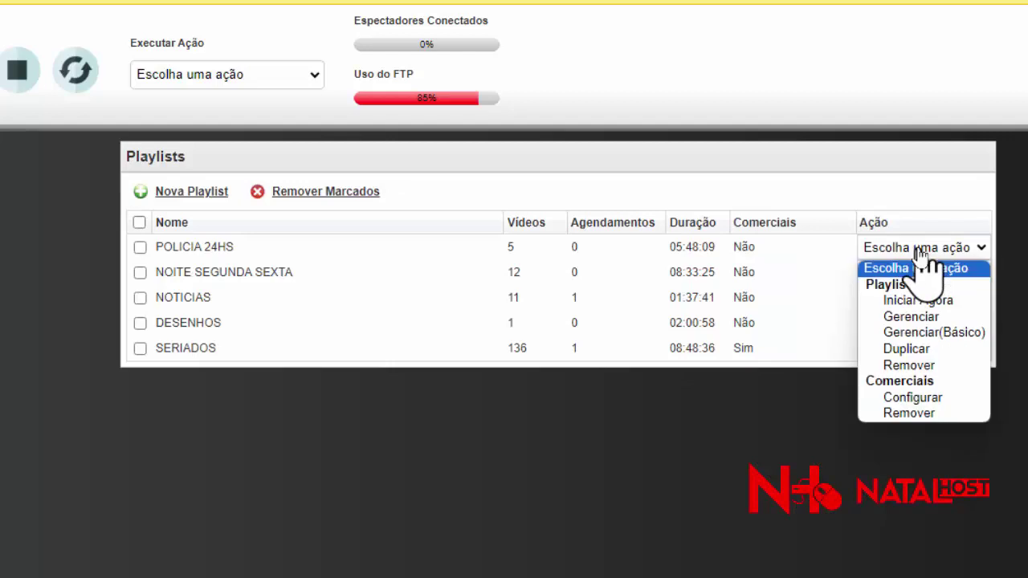
{"action": "left_click", "coordinate": [902, 368]}
{"action": "left_click", "coordinate": [635, 140]}
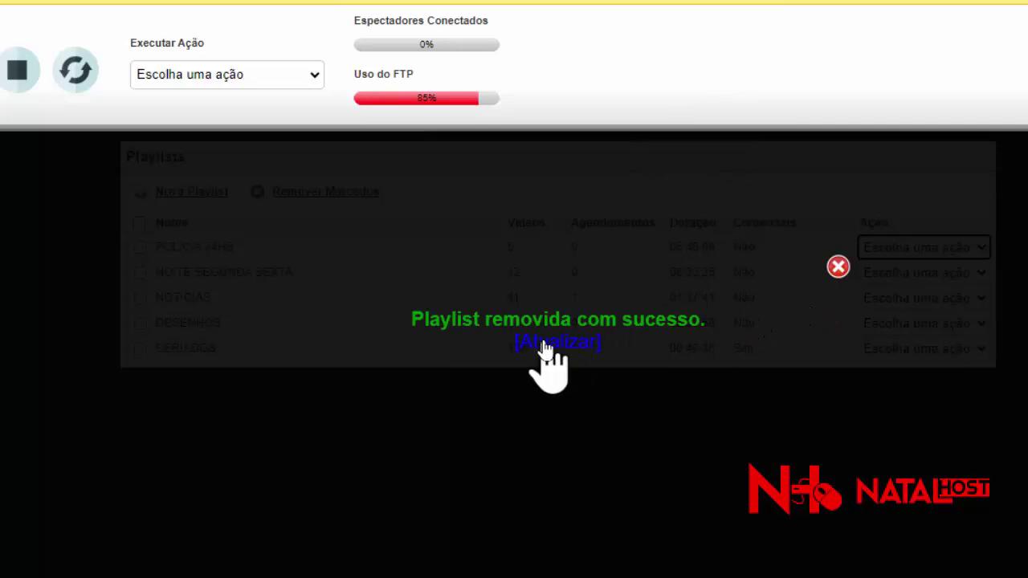
{"action": "left_click", "coordinate": [554, 343]}
{"action": "left_click", "coordinate": [915, 249]}
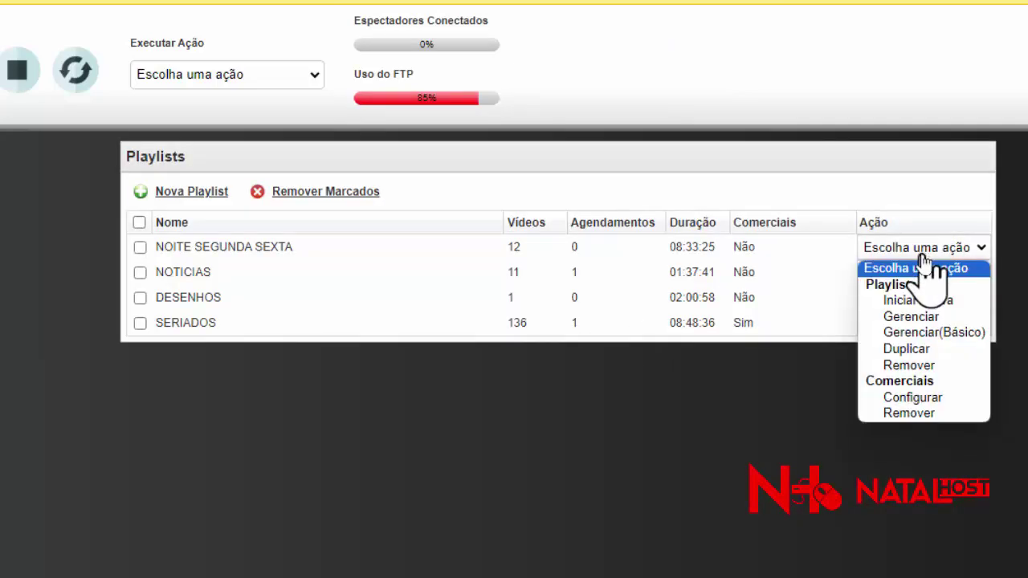
{"action": "left_click", "coordinate": [948, 366]}
{"action": "left_click", "coordinate": [642, 144]}
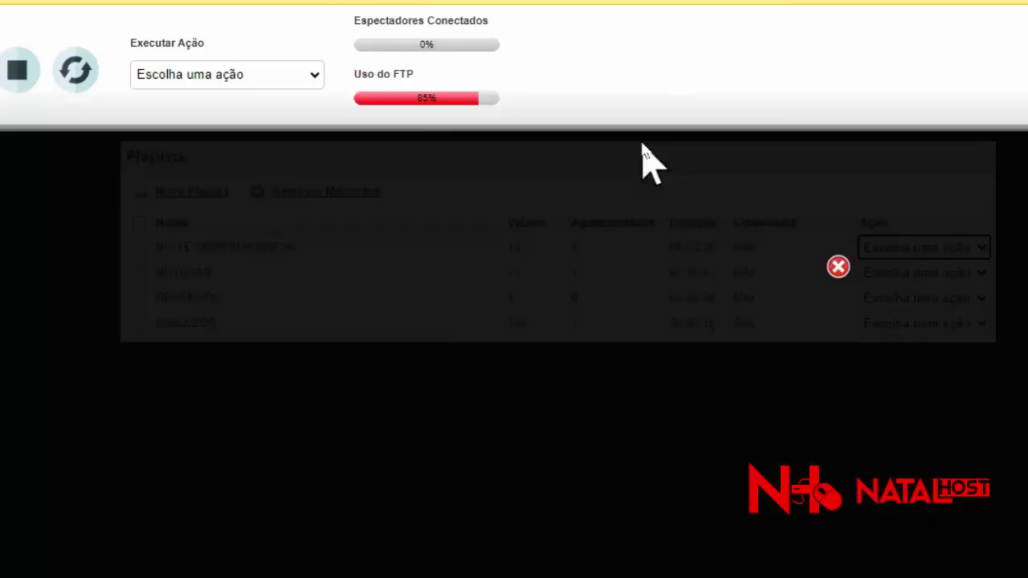
{"action": "left_click", "coordinate": [567, 342]}
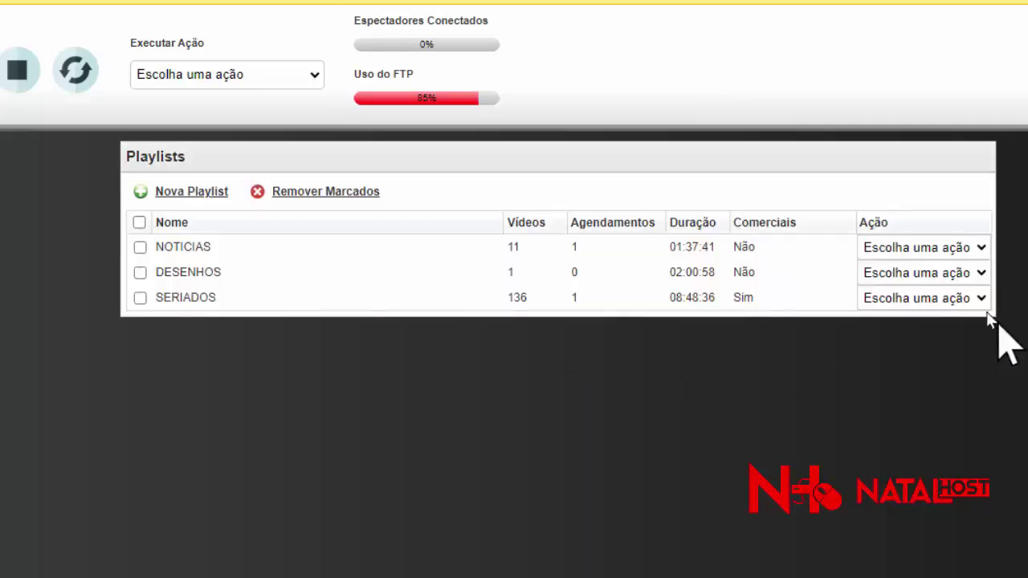
Remove the NOTICIAS and DESENHOS playlists, refreshing the list after each removal.
{"action": "left_click", "coordinate": [931, 248]}
{"action": "left_click", "coordinate": [923, 363]}
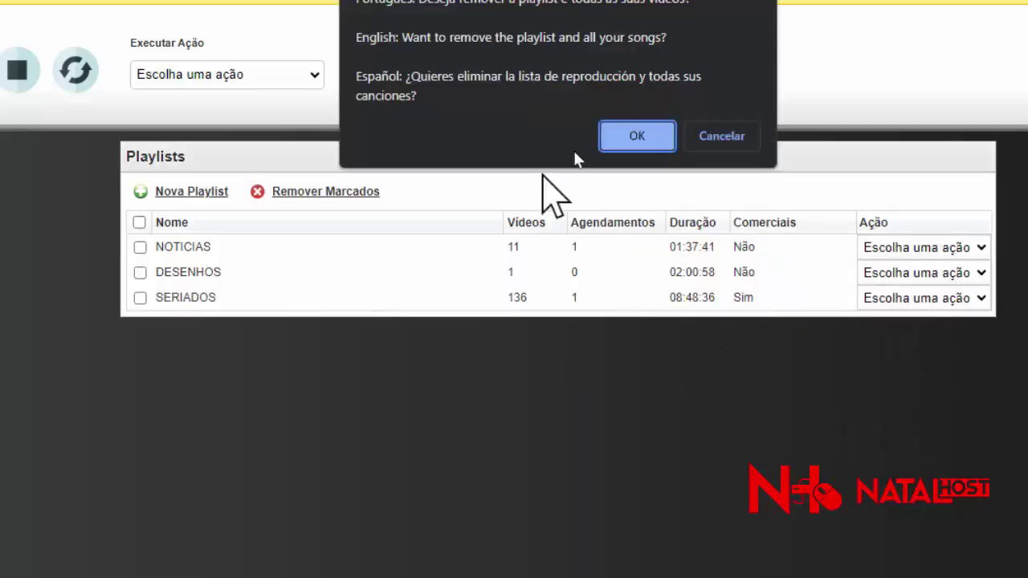
{"action": "left_click", "coordinate": [628, 143]}
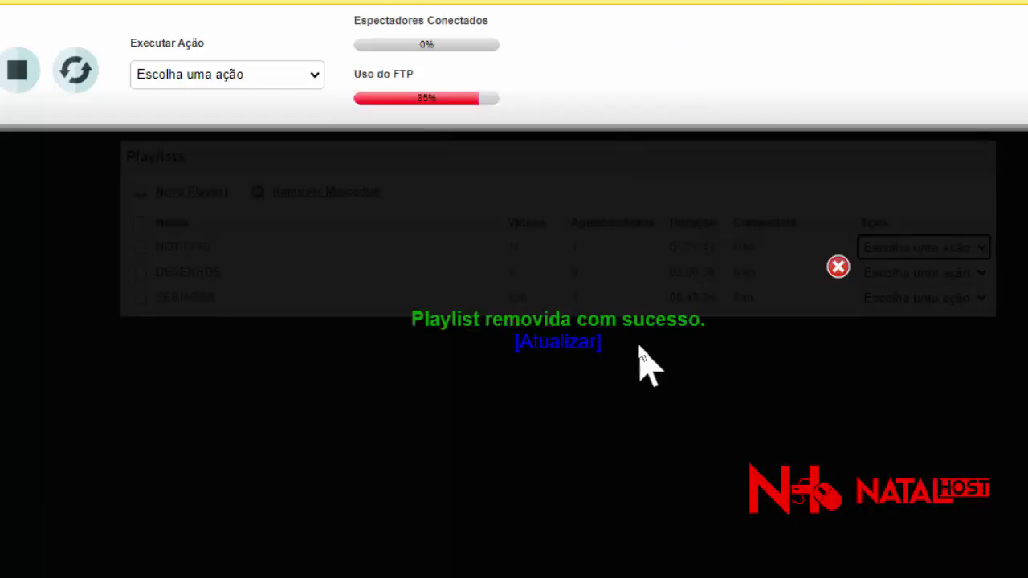
{"action": "left_click", "coordinate": [572, 342]}
{"action": "left_click", "coordinate": [924, 248]}
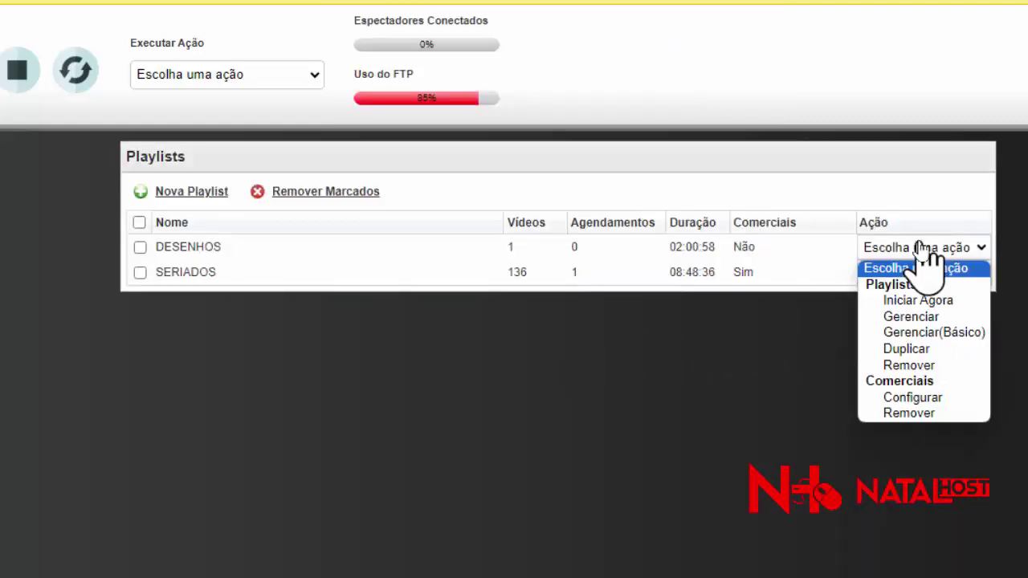
{"action": "left_click", "coordinate": [916, 365]}
{"action": "left_click", "coordinate": [632, 136]}
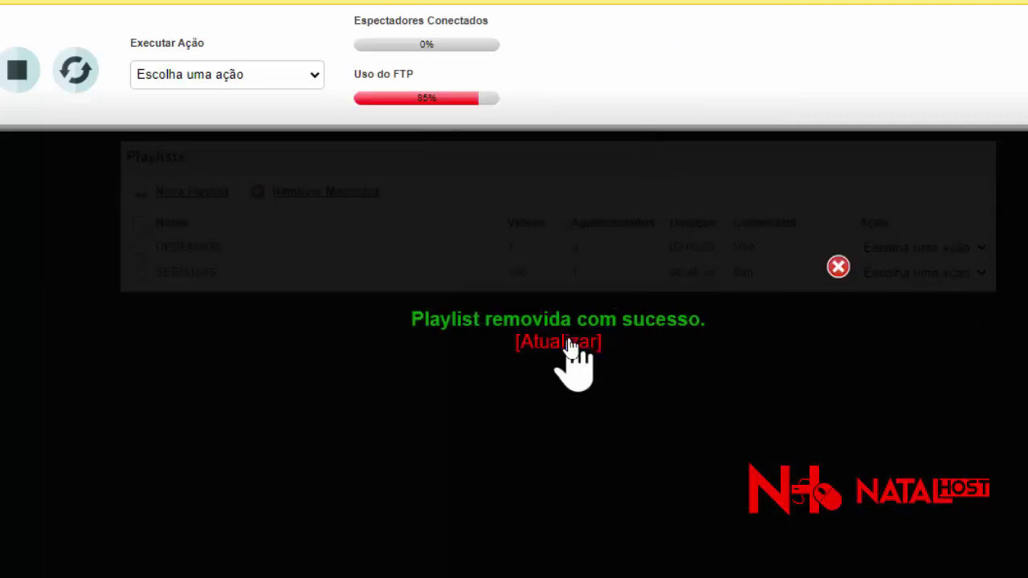
{"action": "left_click", "coordinate": [572, 343]}
Remove the SERIADOS playlist and refresh the playlist list.
{"action": "left_click", "coordinate": [923, 251]}
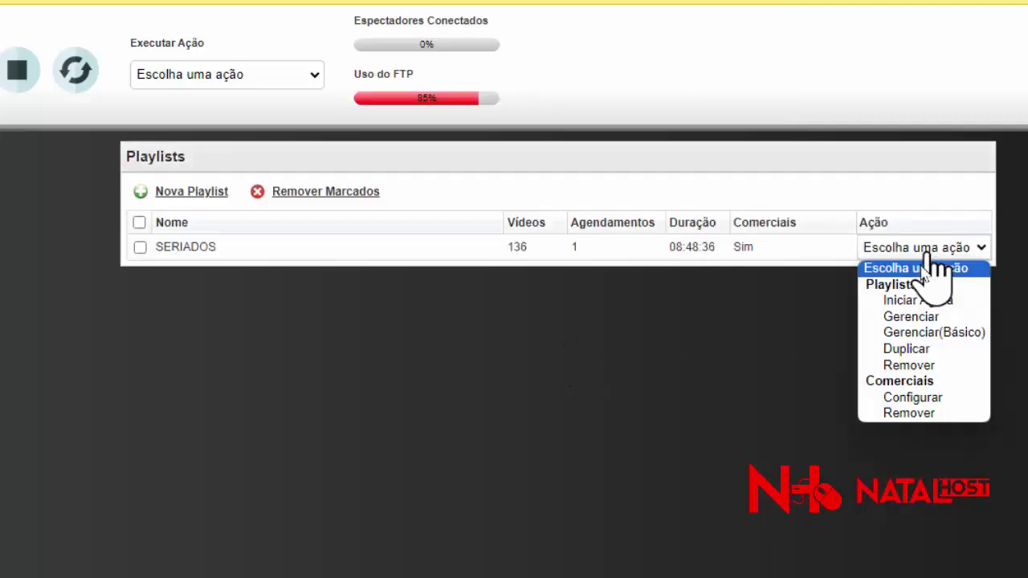
{"action": "left_click", "coordinate": [913, 367]}
{"action": "left_click", "coordinate": [623, 141]}
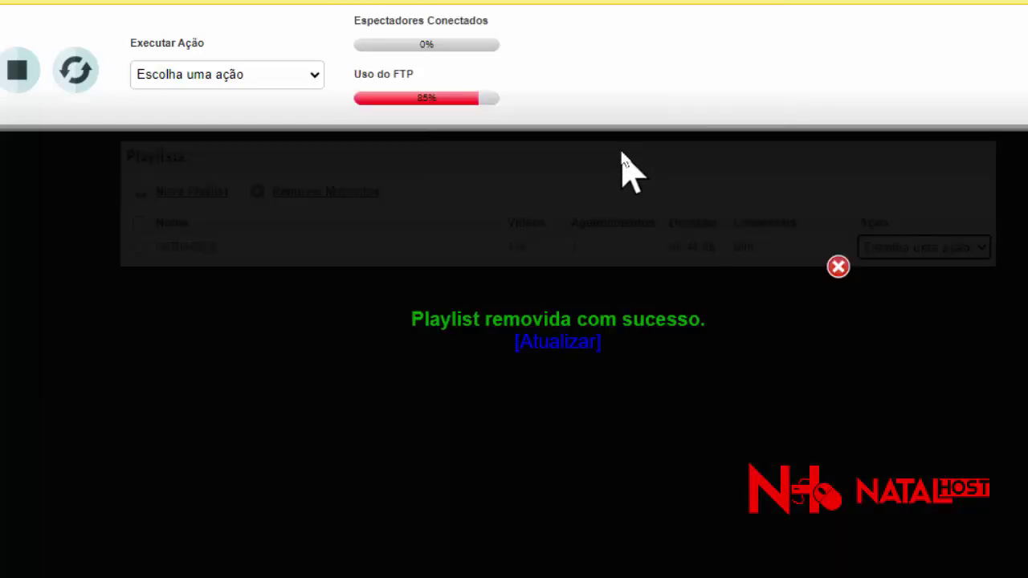
{"action": "left_click", "coordinate": [572, 345]}
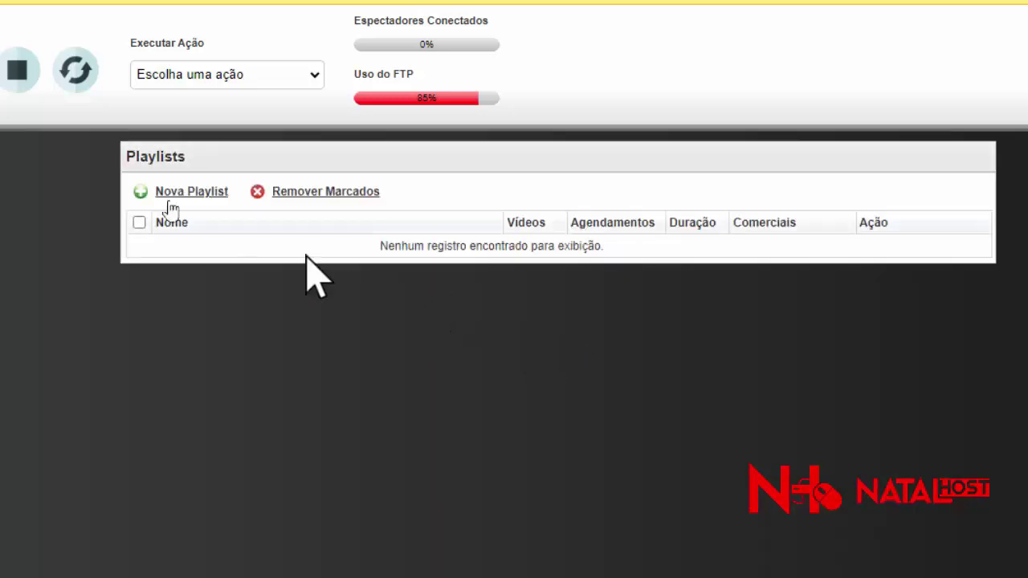
Open the streaming Informações page and reload the player to check the channel's broadcast.
{"action": "left_click", "coordinate": [191, 79]}
{"action": "left_click", "coordinate": [191, 130]}
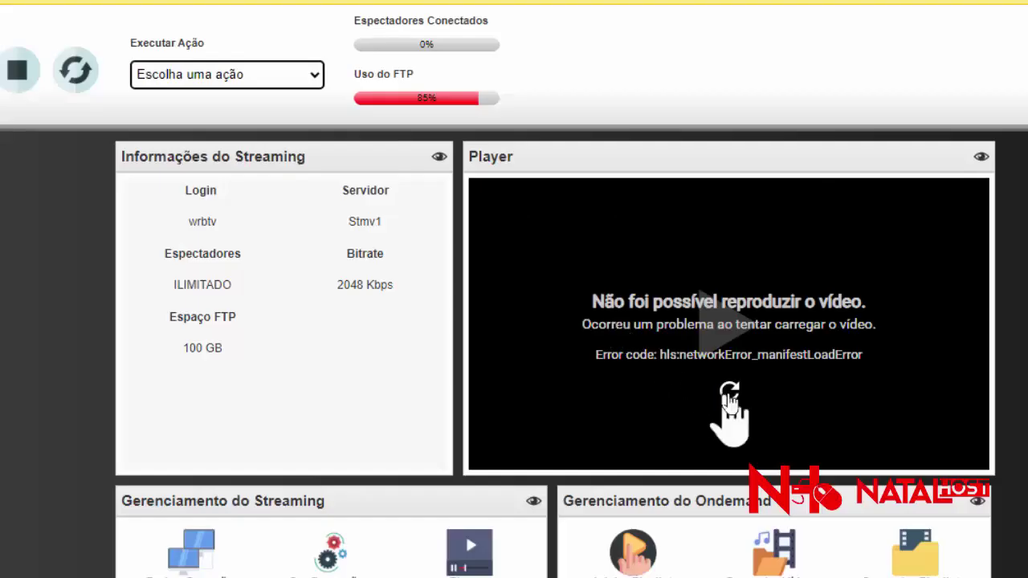
{"action": "left_click", "coordinate": [753, 408]}
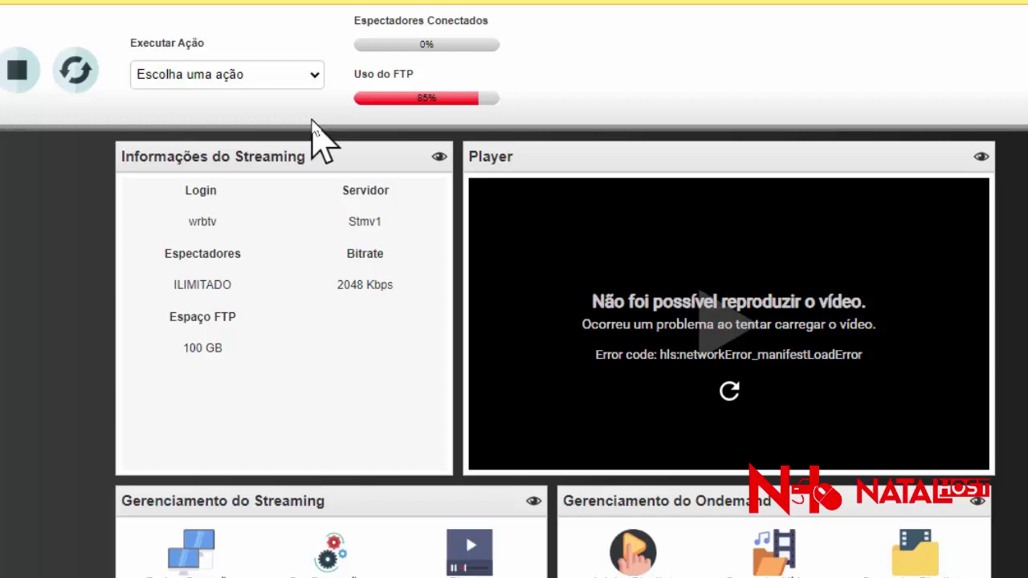
Return to Gerenciar Playlists and create a new playlist named MUSICAL.
{"action": "left_click", "coordinate": [238, 81]}
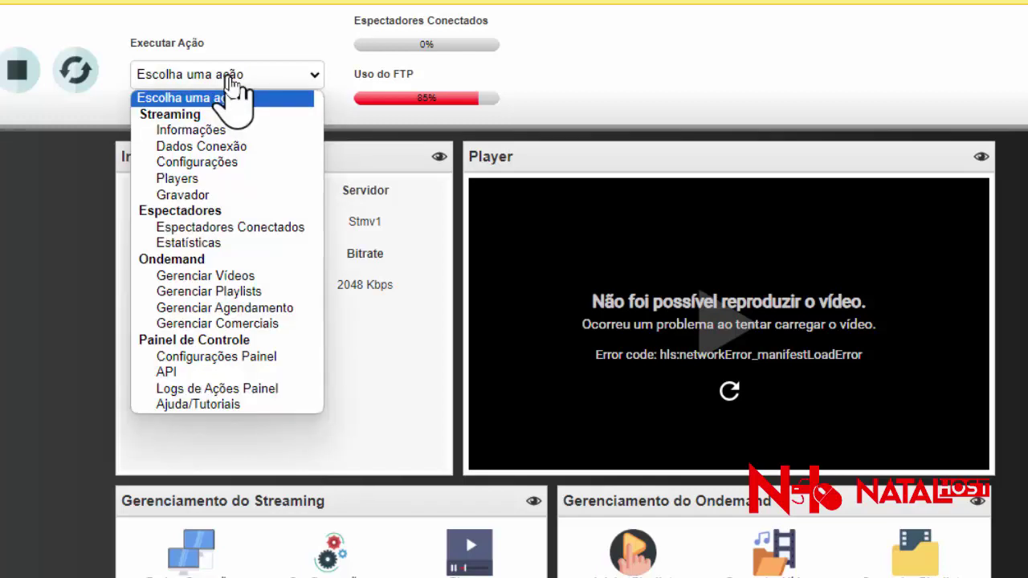
{"action": "left_click", "coordinate": [233, 292]}
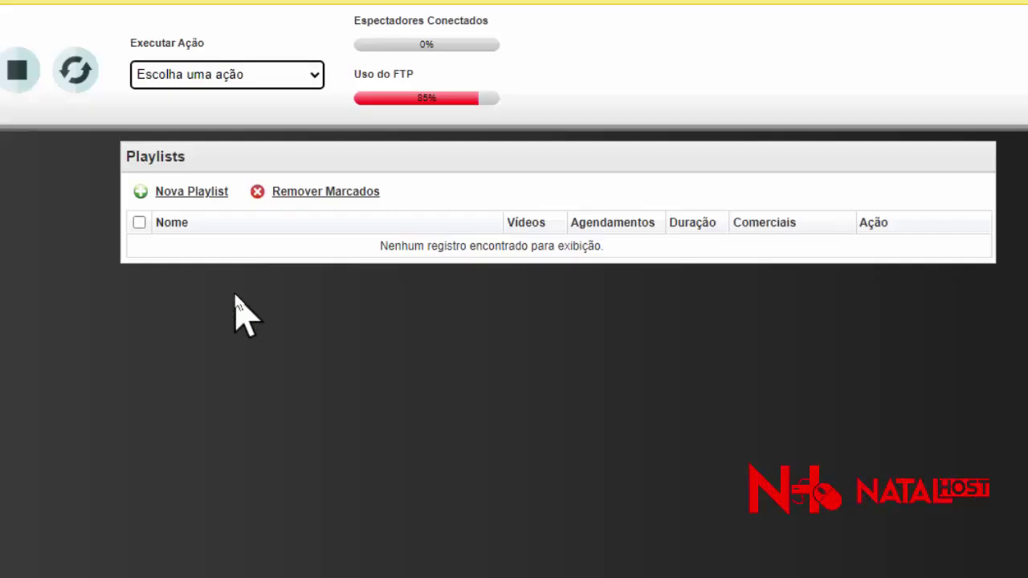
{"action": "left_click", "coordinate": [193, 193]}
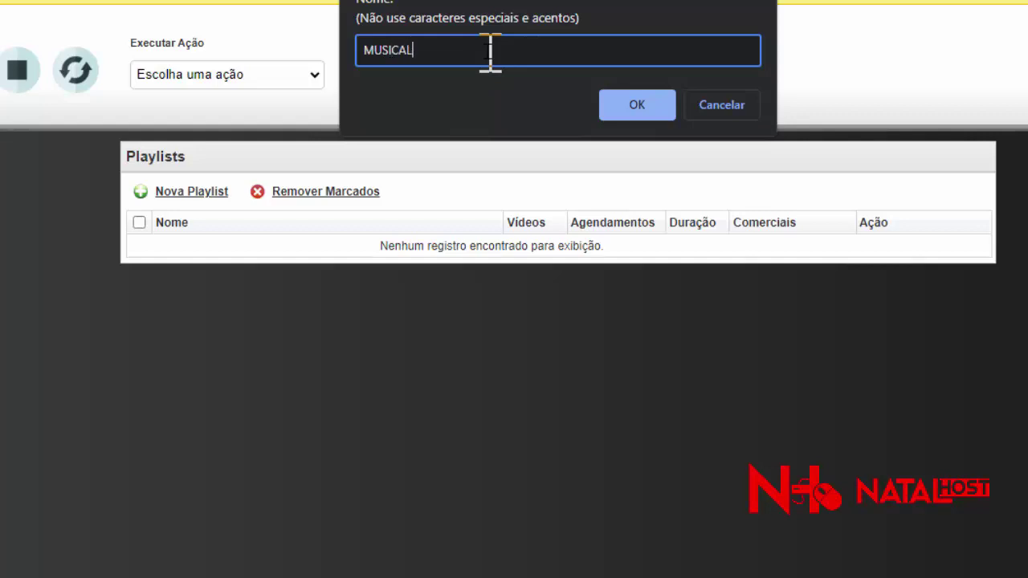
{"action": "left_click", "coordinate": [654, 105]}
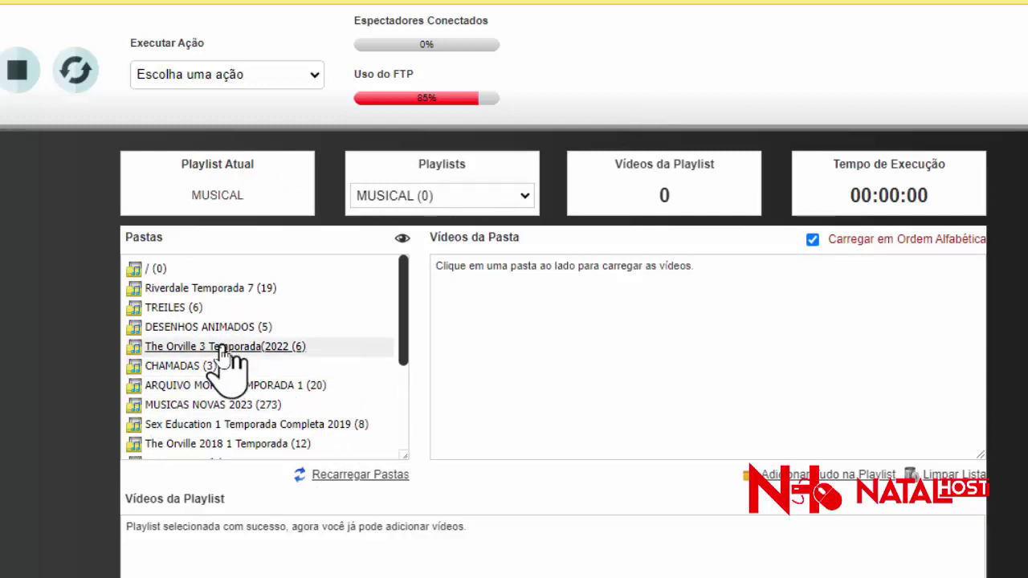
Load the videos of the MUSICAS NOVAS 2023 folder and add all of them to the MUSICAL playlist.
{"action": "scroll", "coordinate": [212, 385], "scroll_direction": "down", "scroll_amount": 1}
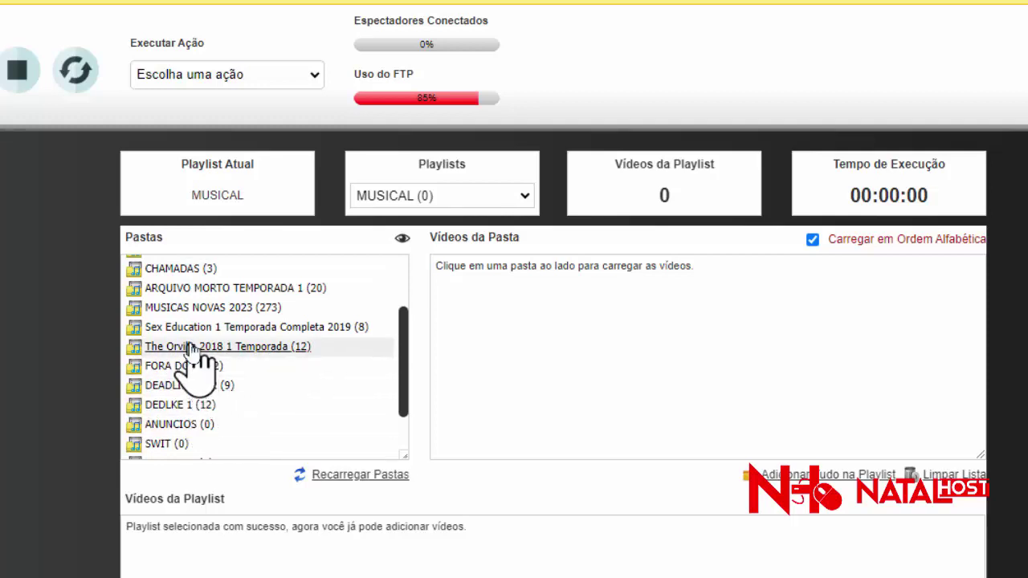
{"action": "left_click", "coordinate": [197, 307]}
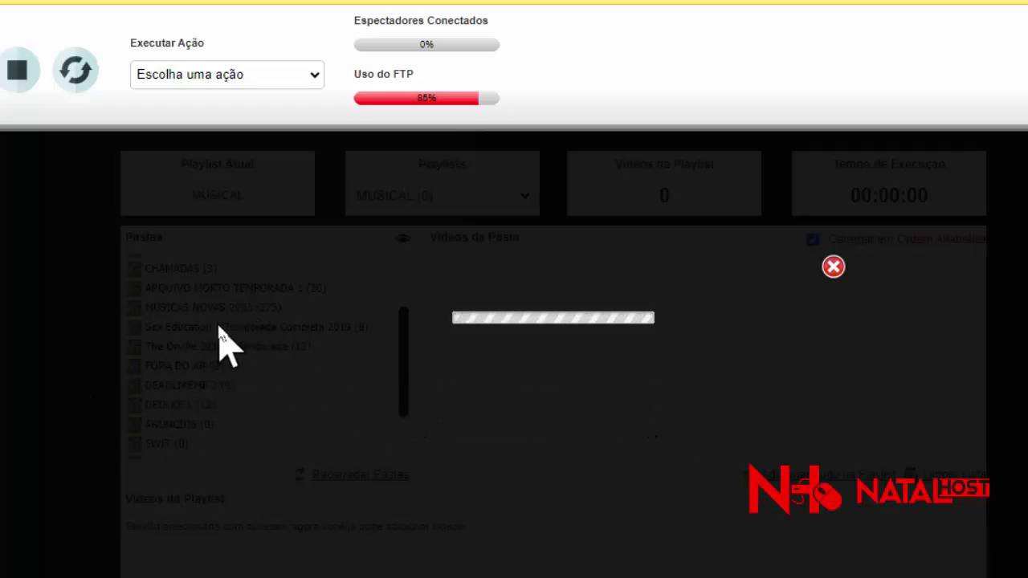
{"action": "scroll", "coordinate": [654, 365], "scroll_direction": "down", "scroll_amount": 1}
{"action": "scroll", "coordinate": [646, 361], "scroll_direction": "down", "scroll_amount": 15}
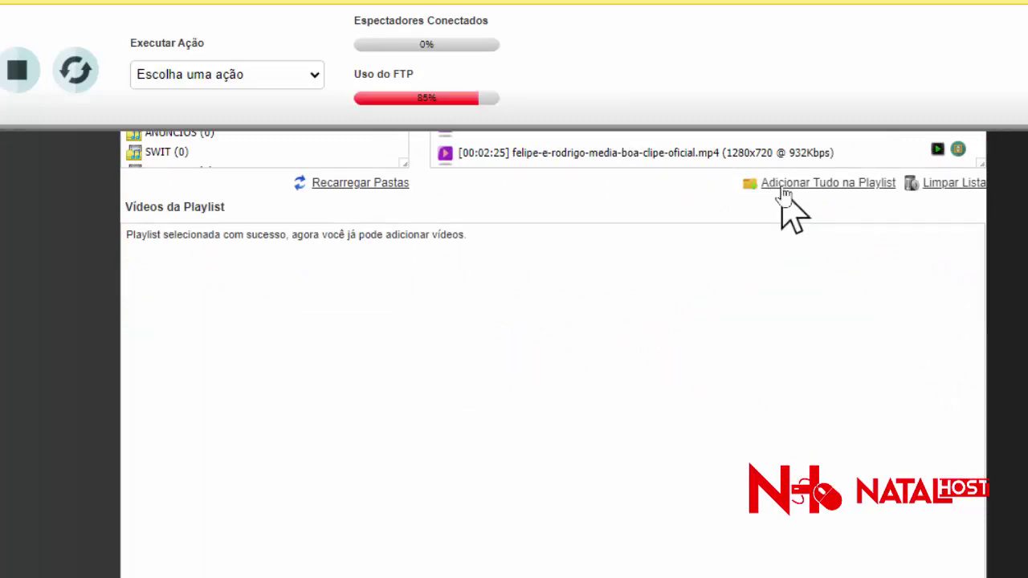
{"action": "scroll", "coordinate": [785, 214], "scroll_direction": "up", "scroll_amount": 4}
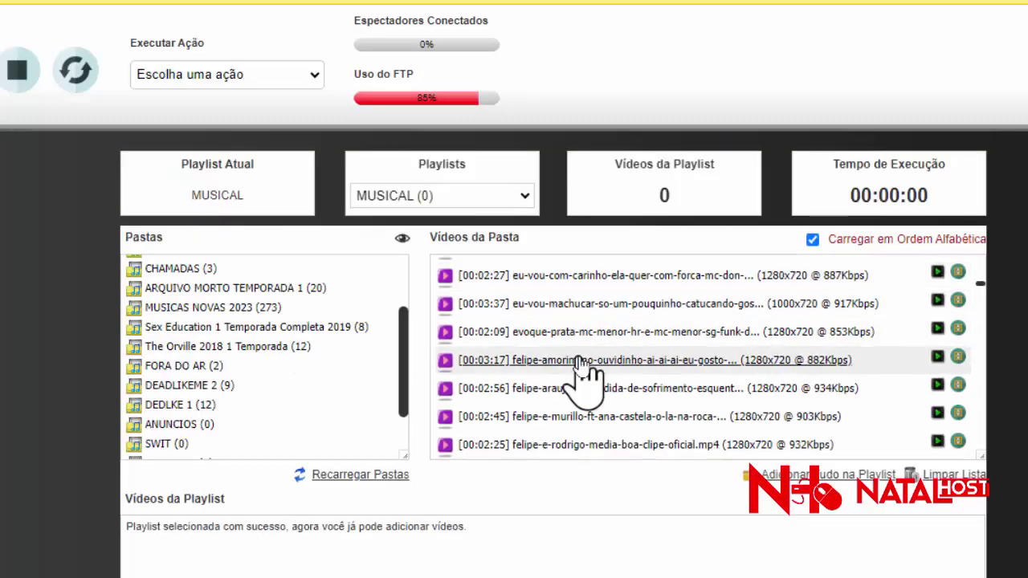
{"action": "scroll", "coordinate": [591, 434], "scroll_direction": "down", "scroll_amount": 3}
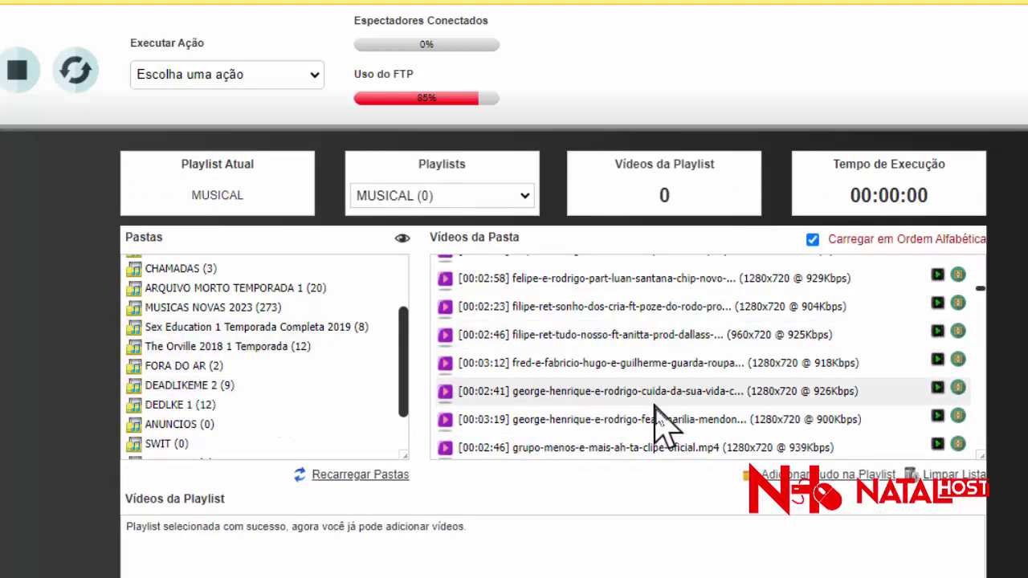
{"action": "scroll", "coordinate": [658, 417], "scroll_direction": "down", "scroll_amount": 2}
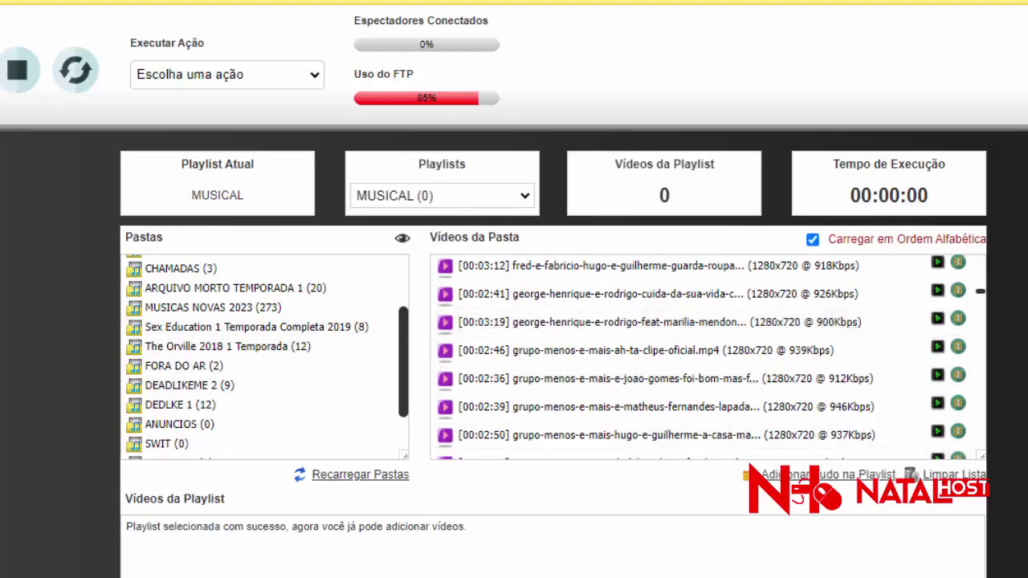
{"action": "left_click", "coordinate": [776, 479]}
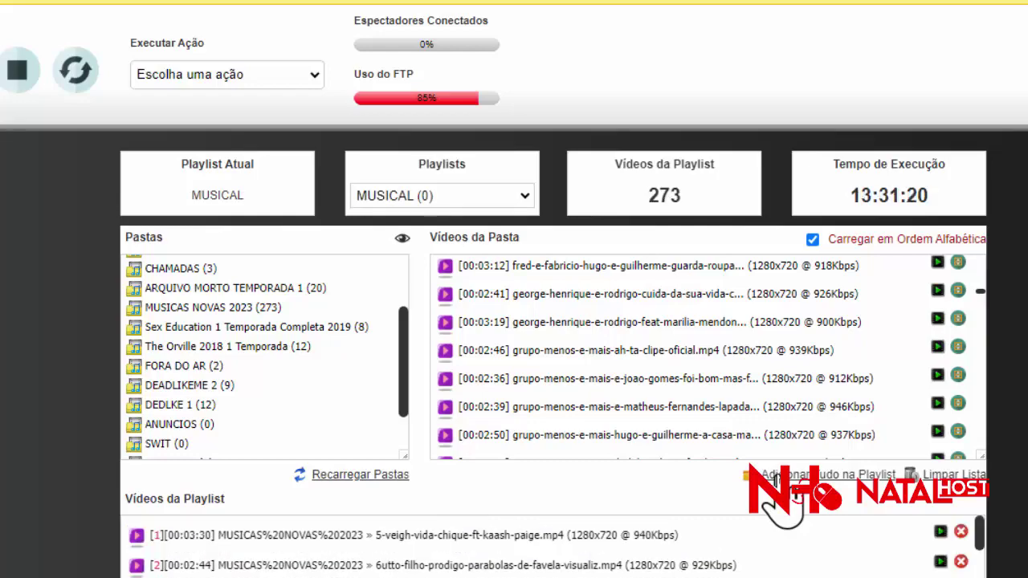
Review the videos added to the MUSICAL playlist and save the playlist.
{"action": "scroll", "coordinate": [41, 458], "scroll_direction": "down", "scroll_amount": 6}
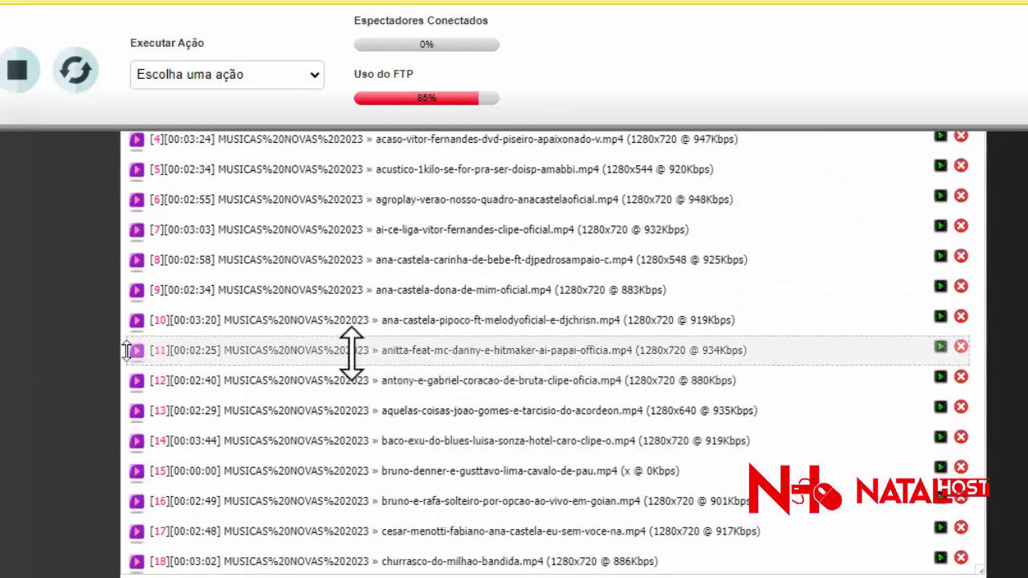
{"action": "scroll", "coordinate": [304, 362], "scroll_direction": "down", "scroll_amount": 5}
{"action": "scroll", "coordinate": [304, 362], "scroll_direction": "up", "scroll_amount": 4}
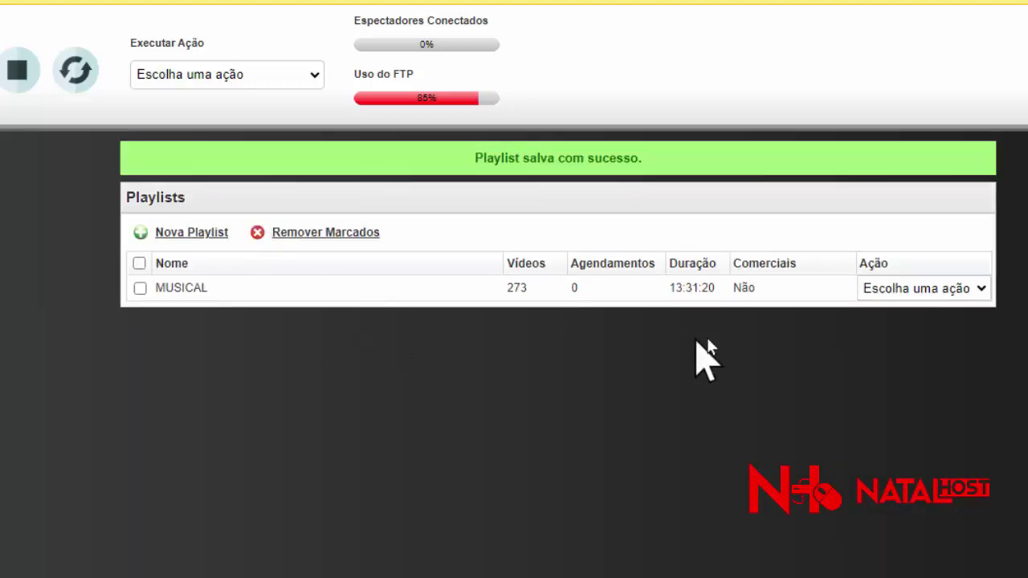
Configure the MUSICAL playlist's commercials to run 3 videos from the CHAMADAS folder every 2 videos.
{"action": "left_click", "coordinate": [936, 294]}
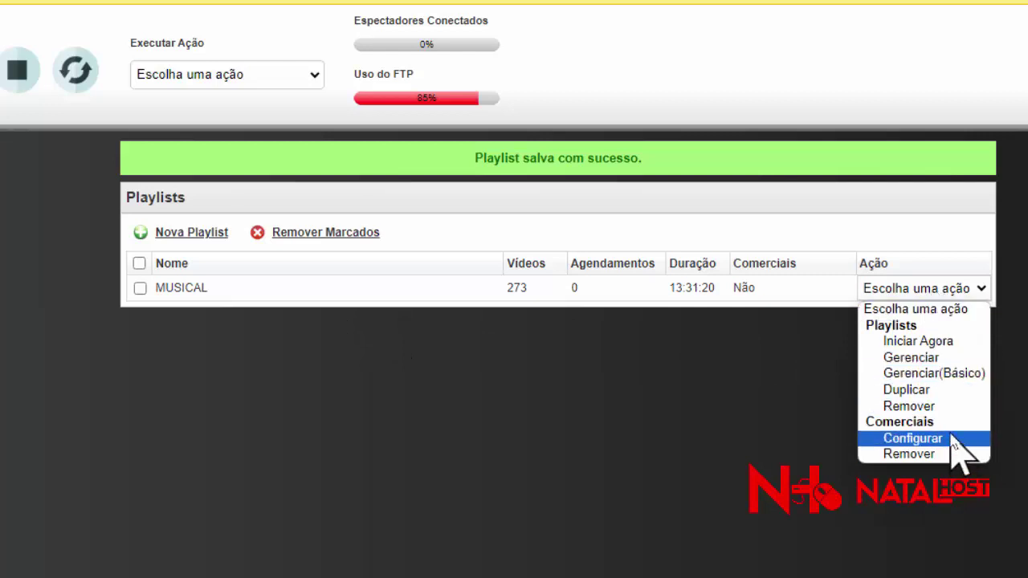
{"action": "left_click", "coordinate": [912, 438]}
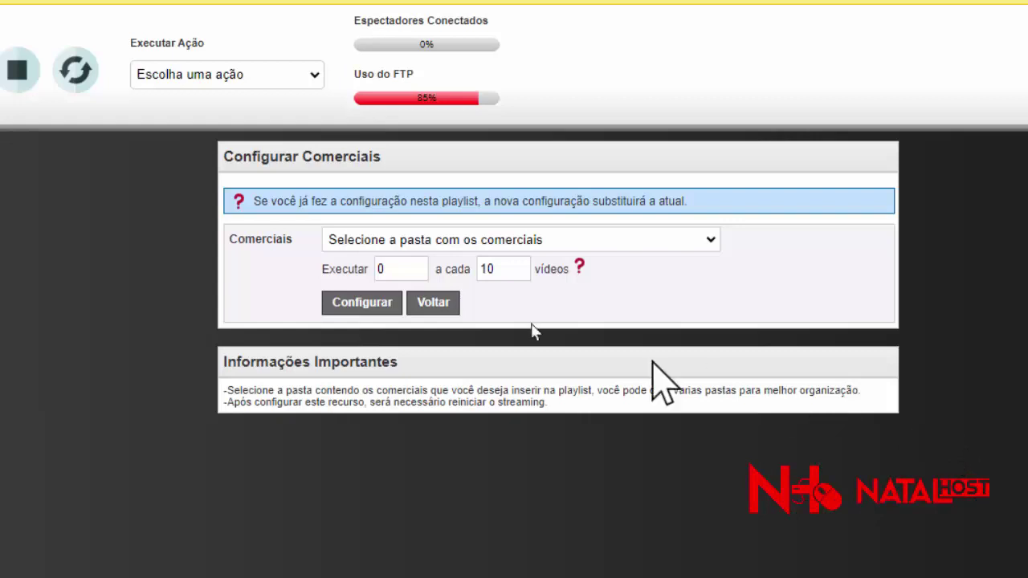
{"action": "left_click", "coordinate": [410, 242]}
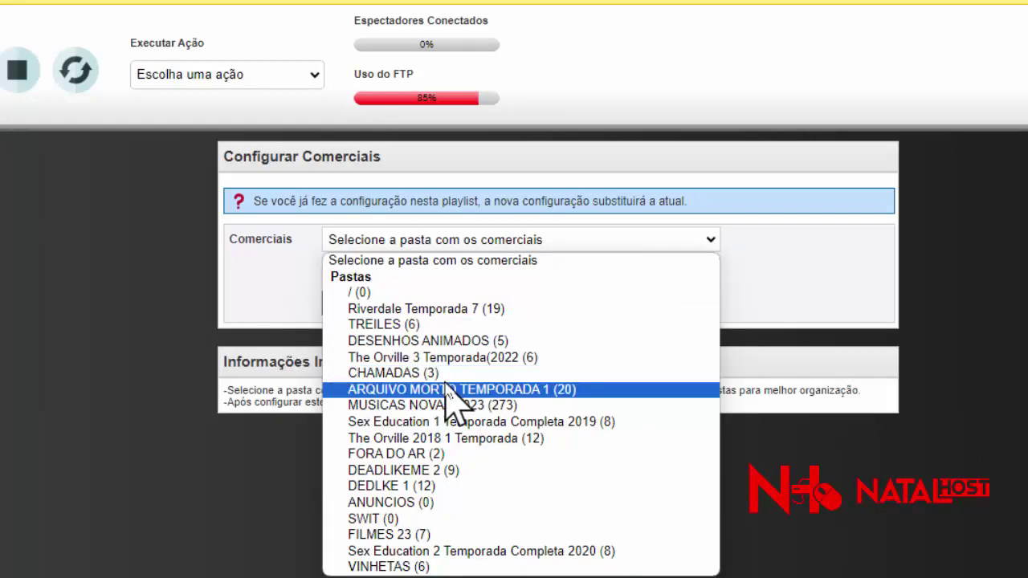
{"action": "left_click", "coordinate": [440, 373]}
{"action": "double_click", "coordinate": [394, 269]}
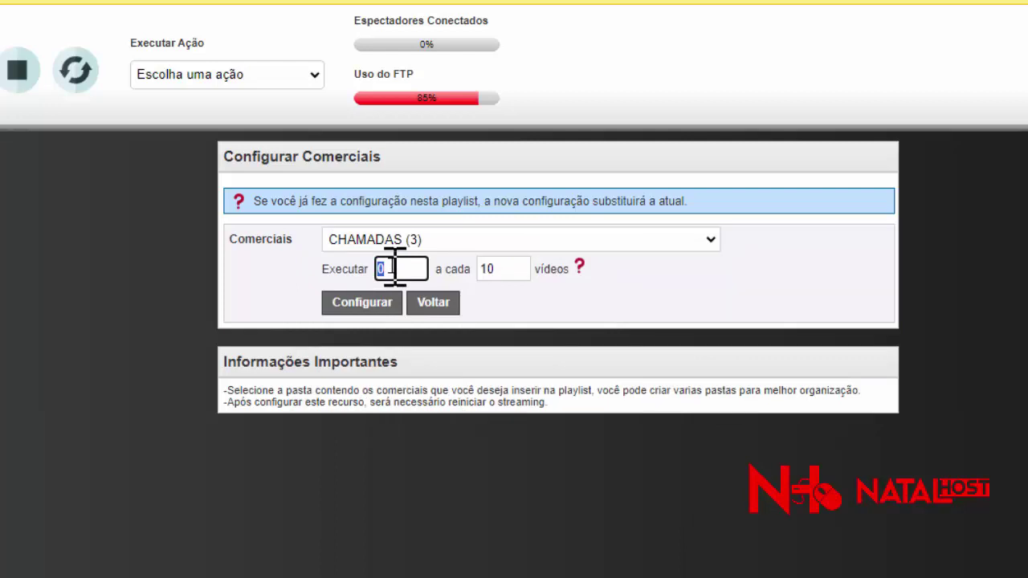
{"action": "key", "text": "Tab"}
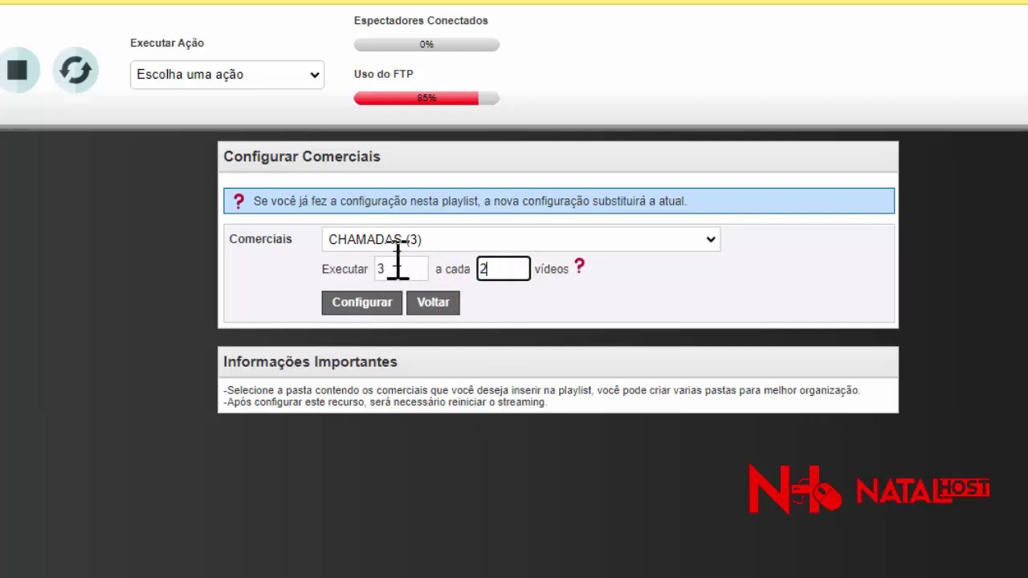
{"action": "key", "text": "shift+Tab"}
{"action": "mouse_move", "coordinate": [441, 270]}
{"action": "left_mouse_down"}
{"action": "mouse_move", "coordinate": [458, 271]}
{"action": "mouse_move", "coordinate": [452, 259]}
{"action": "left_mouse_up"}
{"action": "left_click_drag", "start_coordinate": [541, 271], "coordinate": [573, 273]}
{"action": "left_click", "coordinate": [448, 251]}
{"action": "left_click", "coordinate": [448, 251]}
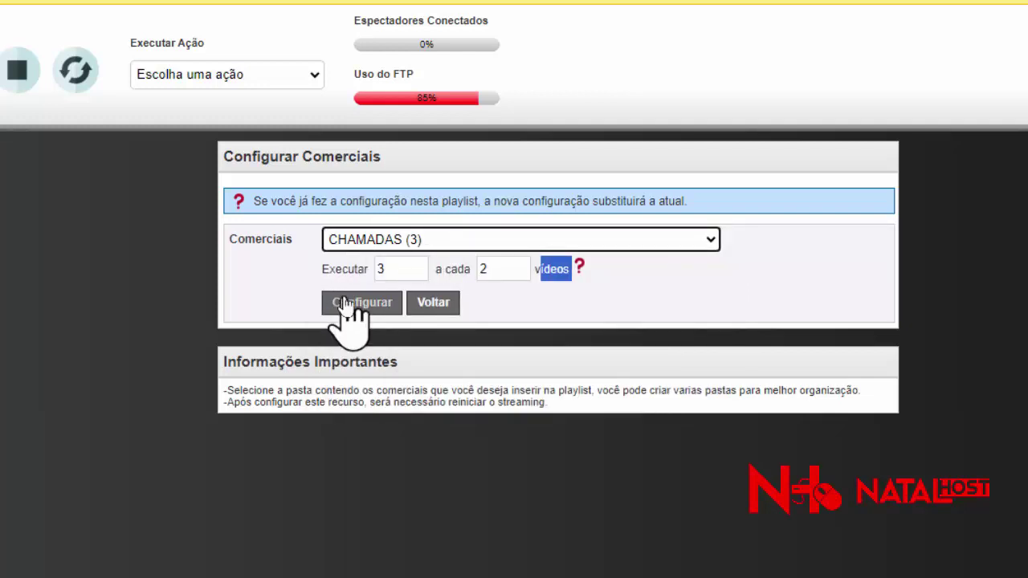
{"action": "left_click", "coordinate": [344, 301]}
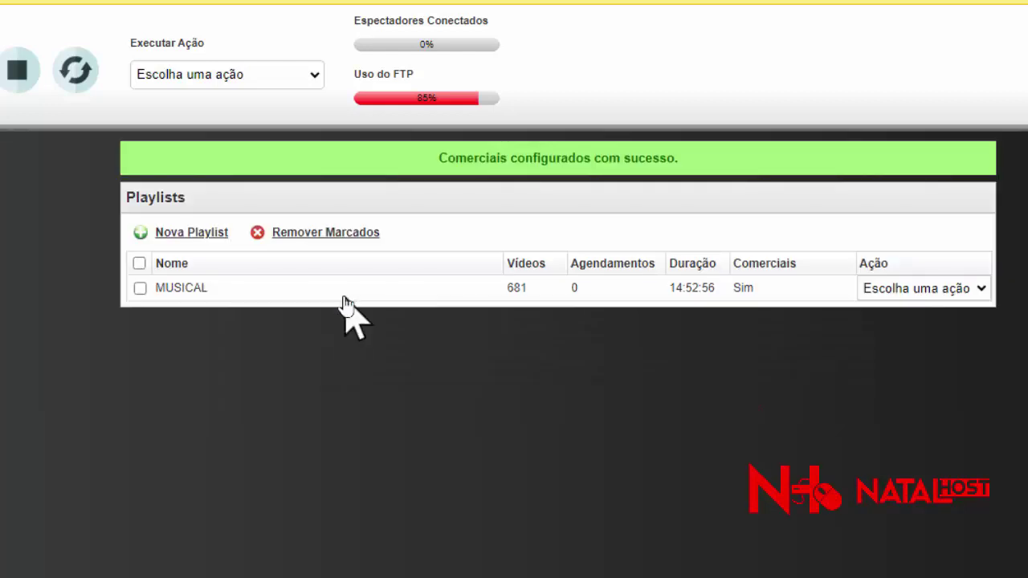
Open the MUSICAL playlist for management, review how the CHAMADAS commercials are interleaved with the music videos, and save it.
{"action": "left_click", "coordinate": [903, 291]}
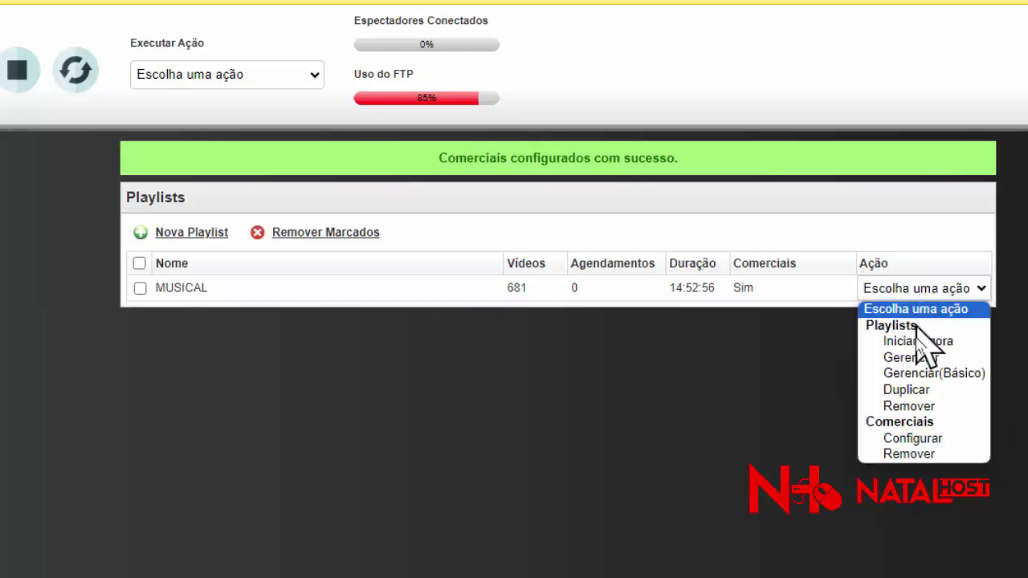
{"action": "left_click", "coordinate": [966, 361]}
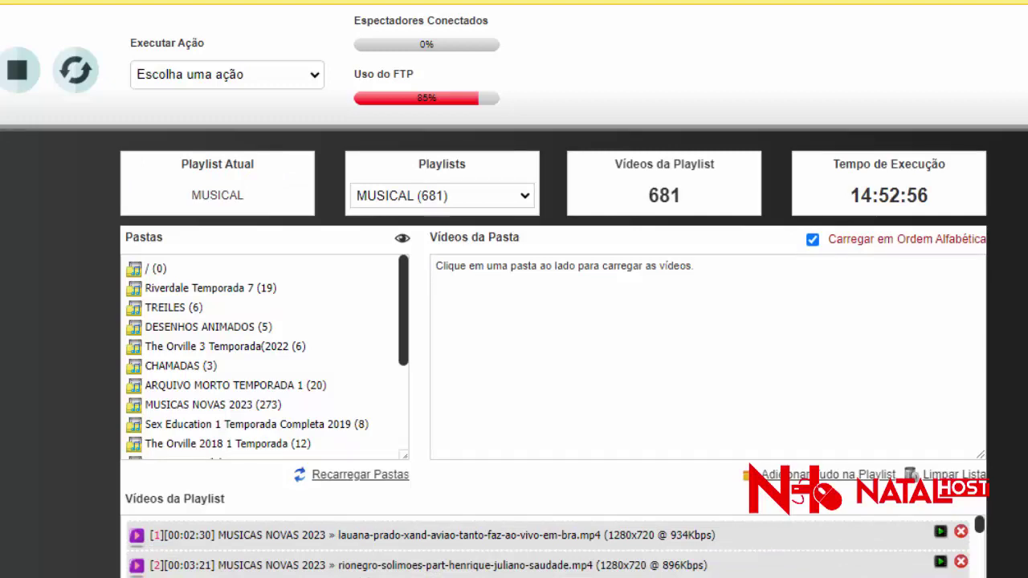
{"action": "scroll", "coordinate": [302, 486], "scroll_direction": "down", "scroll_amount": 5}
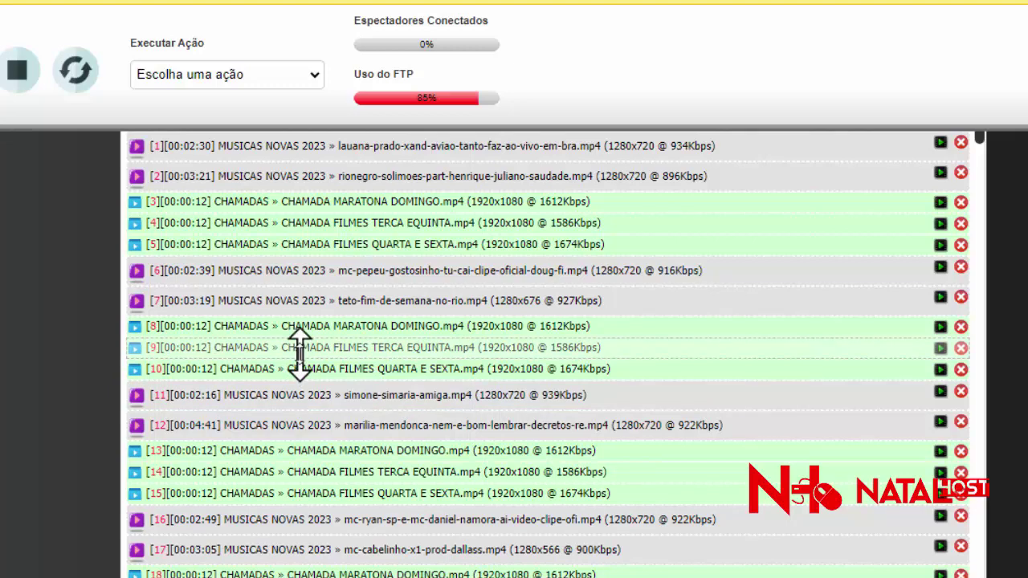
{"action": "scroll", "coordinate": [309, 393], "scroll_direction": "down", "scroll_amount": 3}
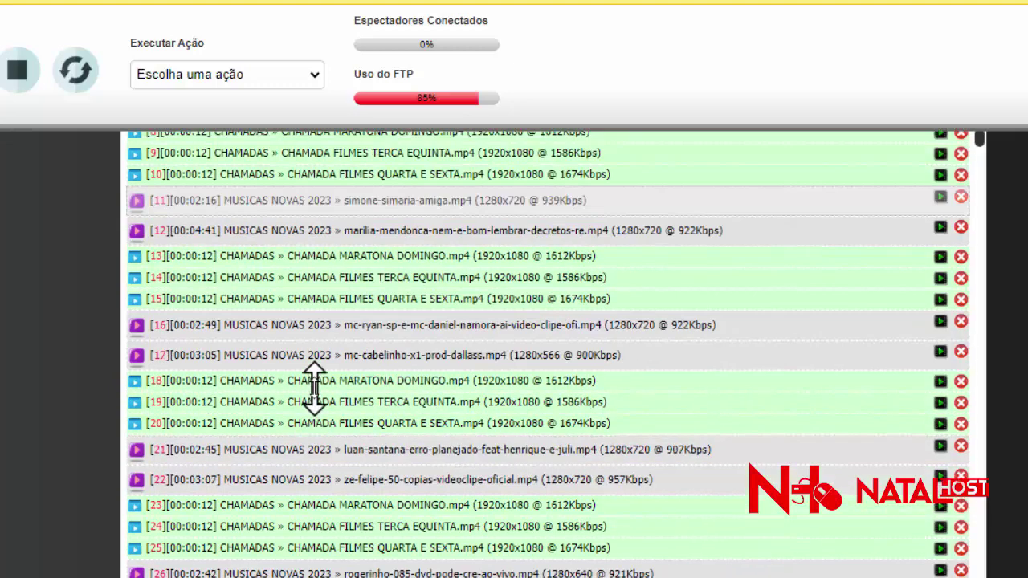
{"action": "scroll", "coordinate": [348, 353], "scroll_direction": "up", "scroll_amount": 1}
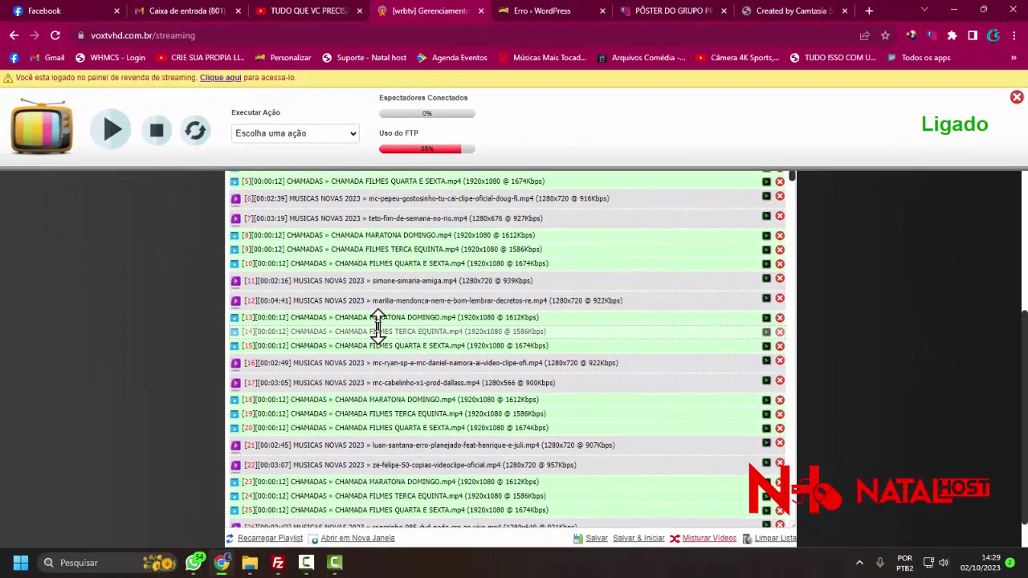
{"action": "left_click_drag", "start_coordinate": [377, 325], "coordinate": [398, 245]}
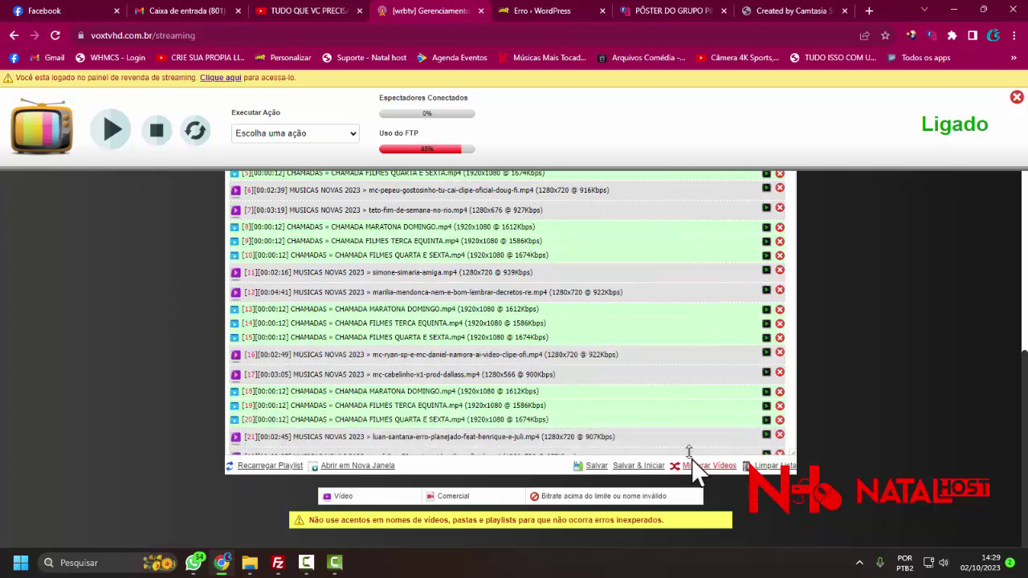
{"action": "left_click", "coordinate": [604, 467]}
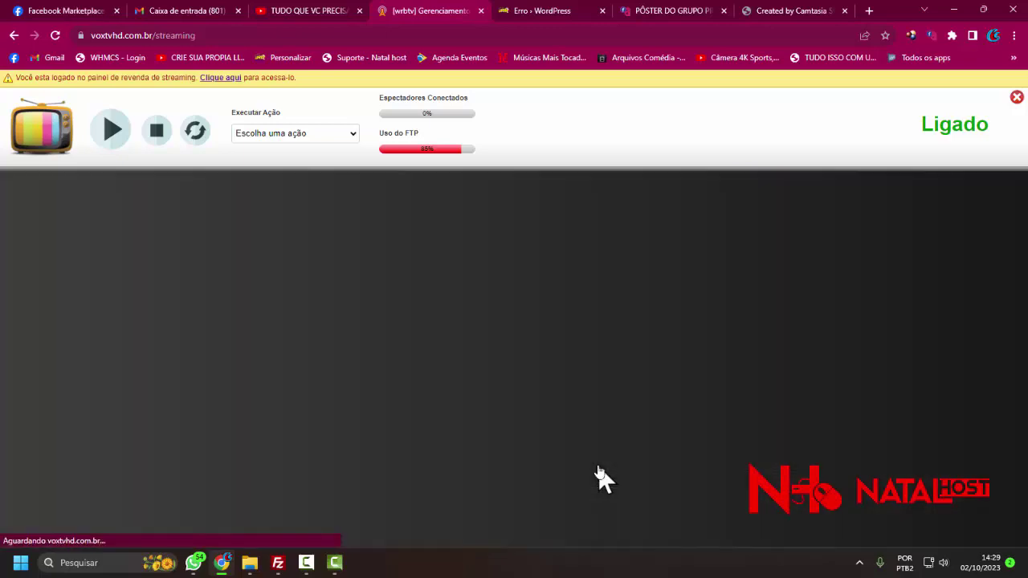
Open MUSICAL in the basic playlist manager, look through the folders and try saving it with the VINHETAS folder selected.
{"action": "left_click", "coordinate": [753, 276]}
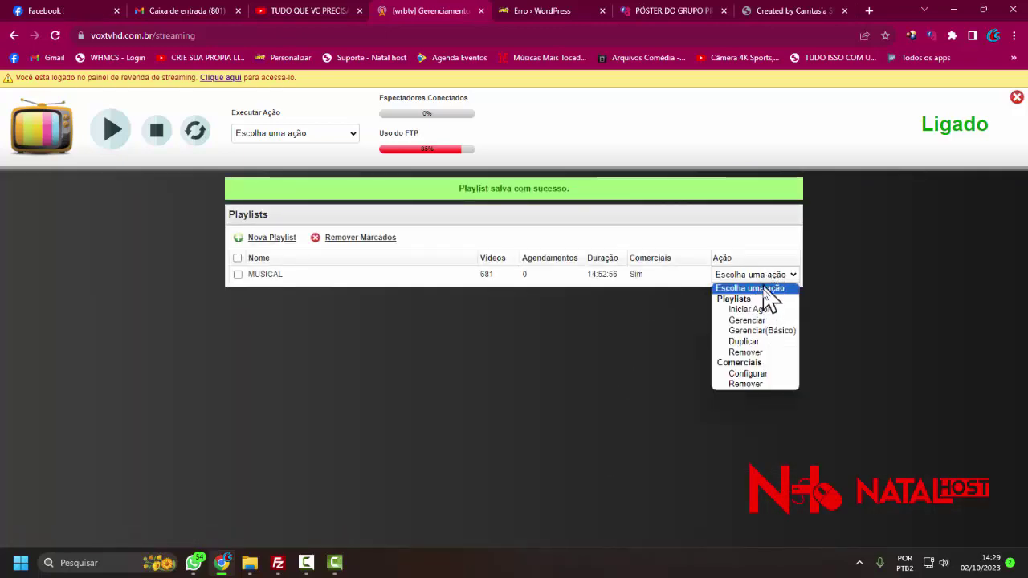
{"action": "left_click", "coordinate": [761, 330]}
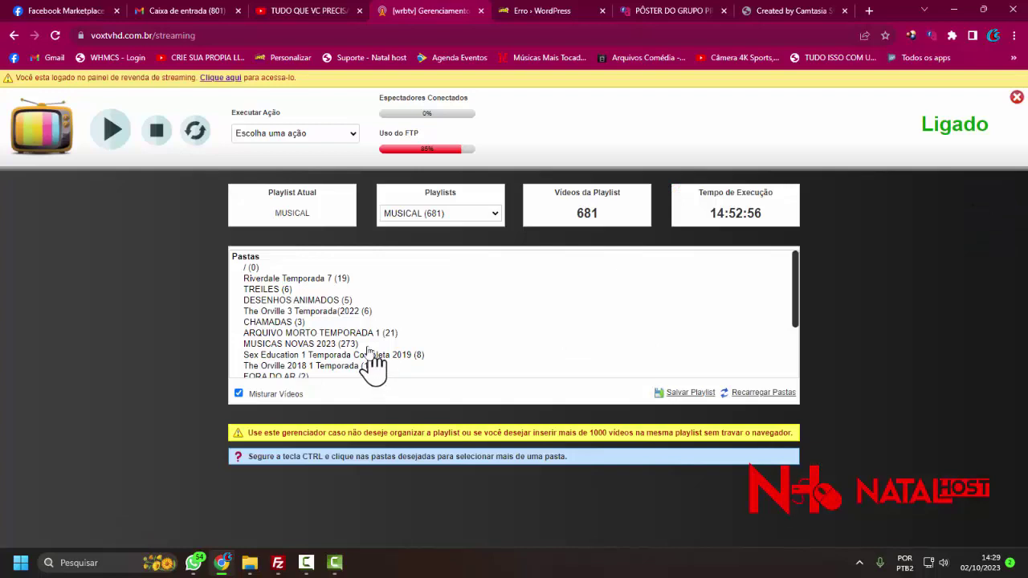
{"action": "scroll", "coordinate": [373, 365], "scroll_direction": "down", "scroll_amount": 2}
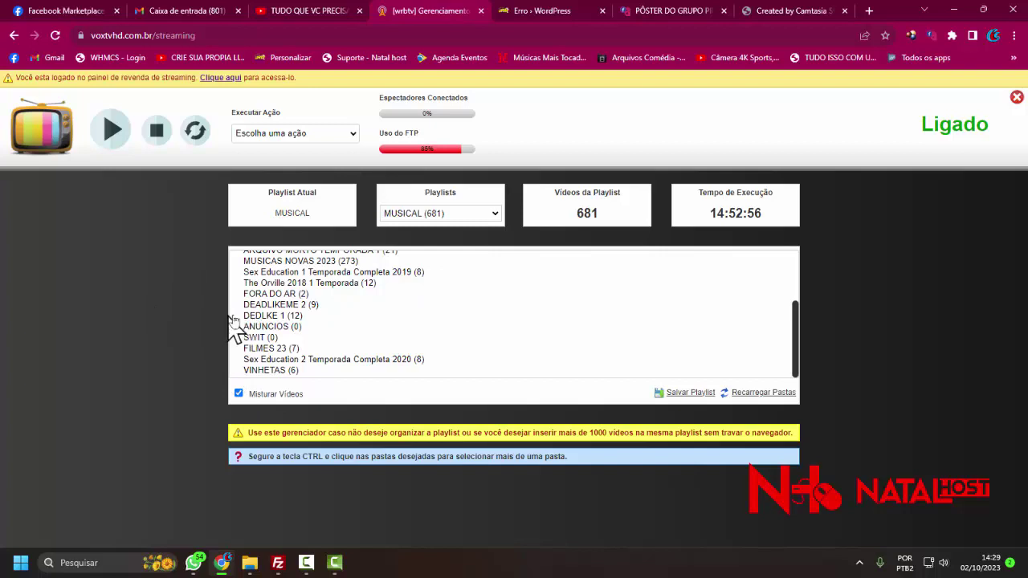
{"action": "scroll", "coordinate": [294, 335], "scroll_direction": "up", "scroll_amount": 2}
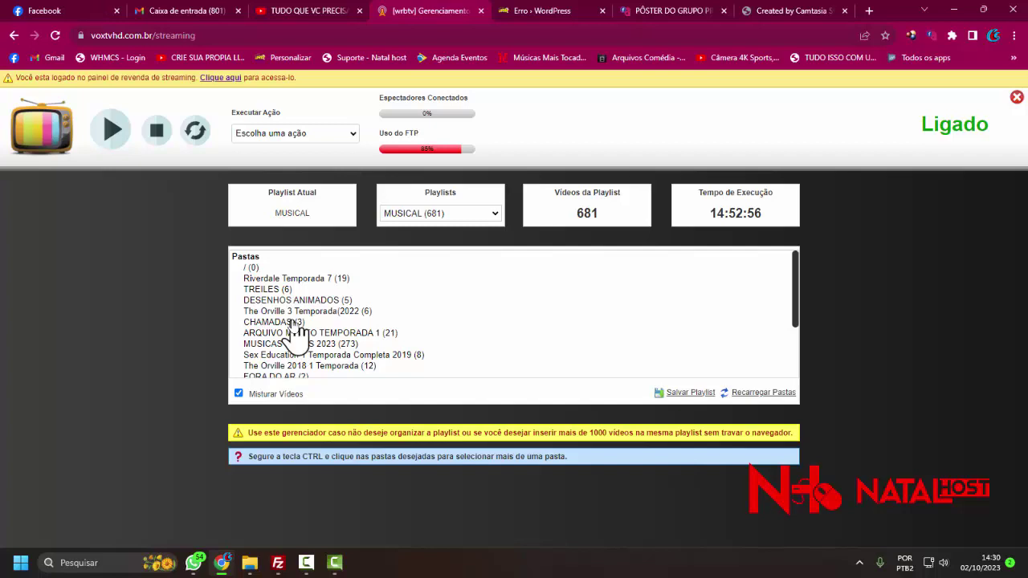
{"action": "scroll", "coordinate": [305, 341], "scroll_direction": "down", "scroll_amount": 2}
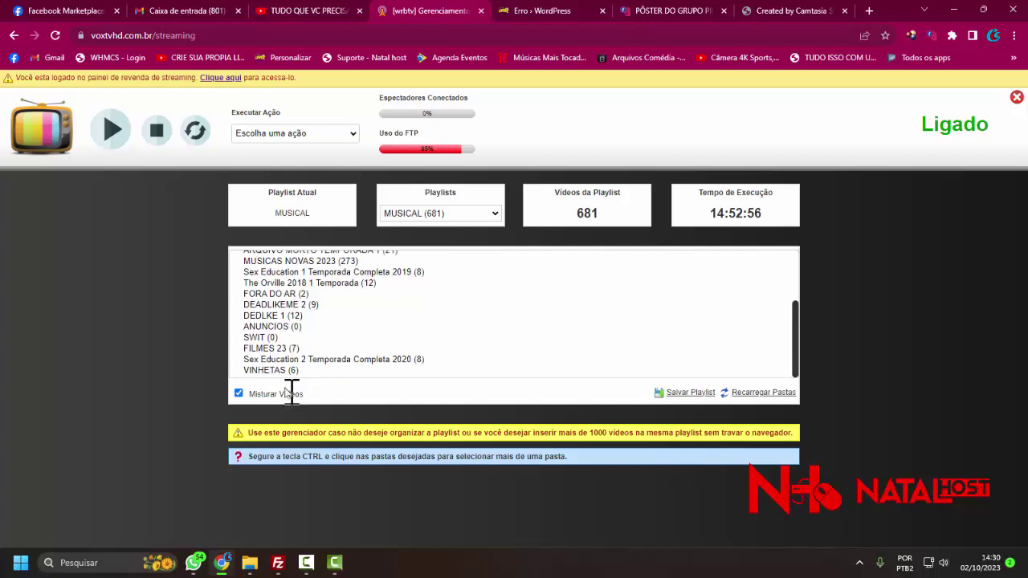
{"action": "left_click", "coordinate": [287, 371]}
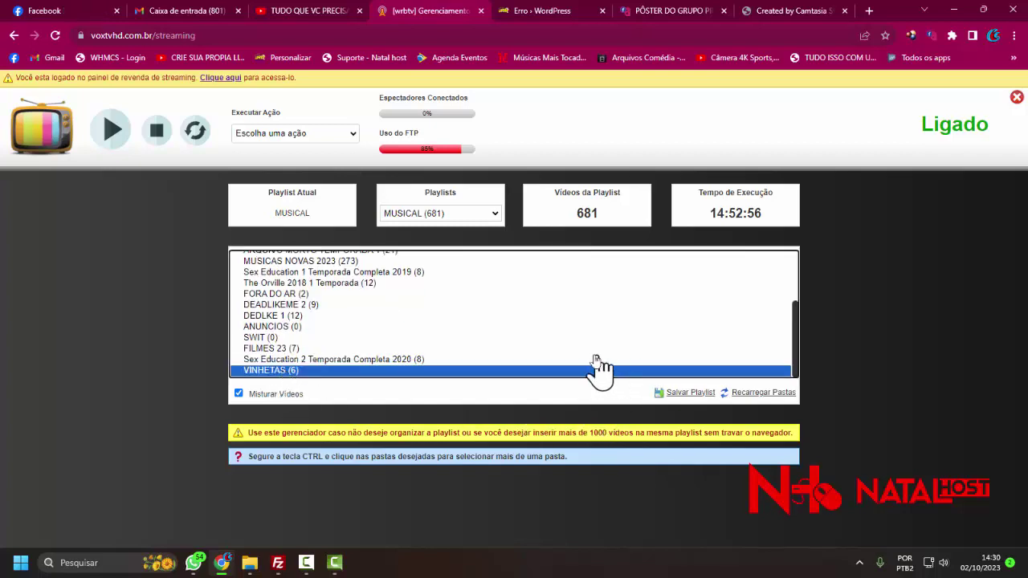
{"action": "left_click", "coordinate": [678, 393]}
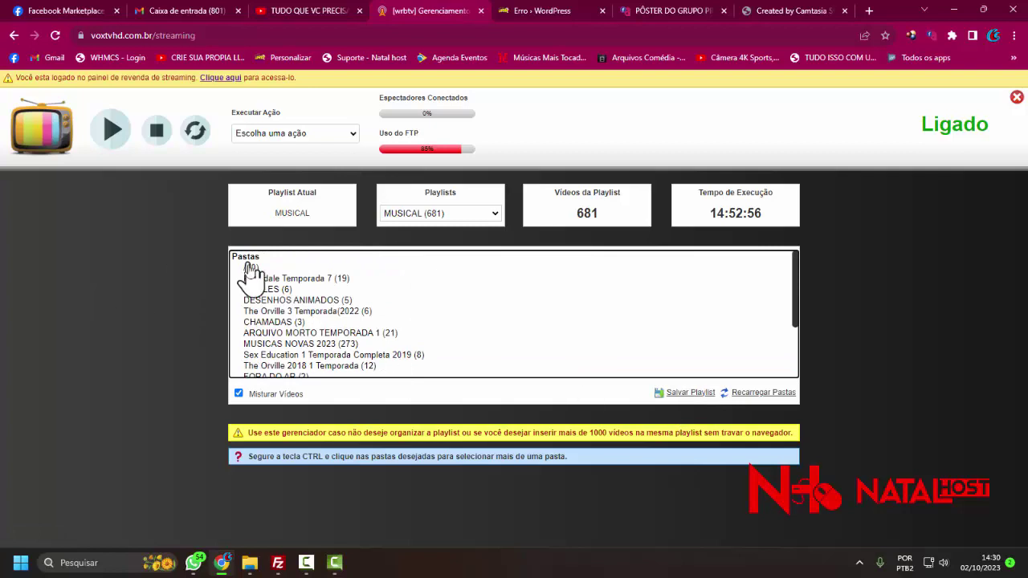
Go to the streaming Informações page and start the MUSICAL playlist with Iniciar Playlist.
{"action": "left_click", "coordinate": [261, 136]}
{"action": "left_click", "coordinate": [271, 168]}
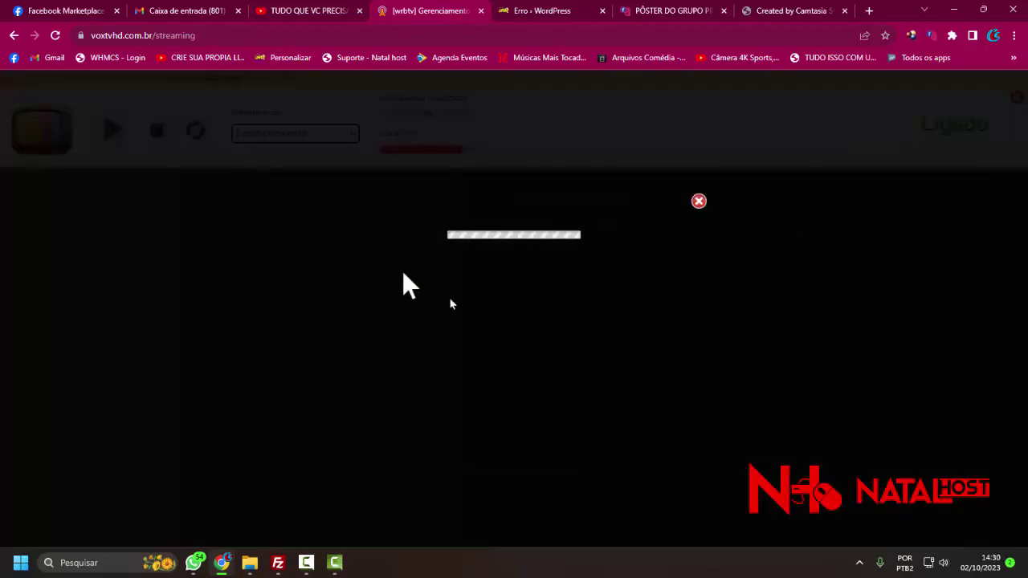
{"action": "scroll", "coordinate": [584, 340], "scroll_direction": "down", "scroll_amount": 1}
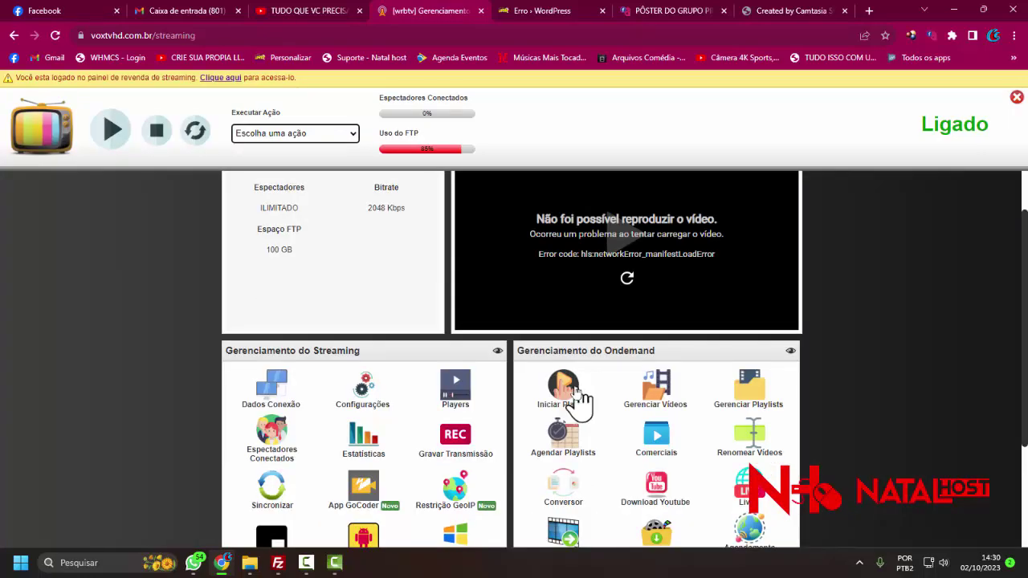
{"action": "left_click", "coordinate": [567, 391]}
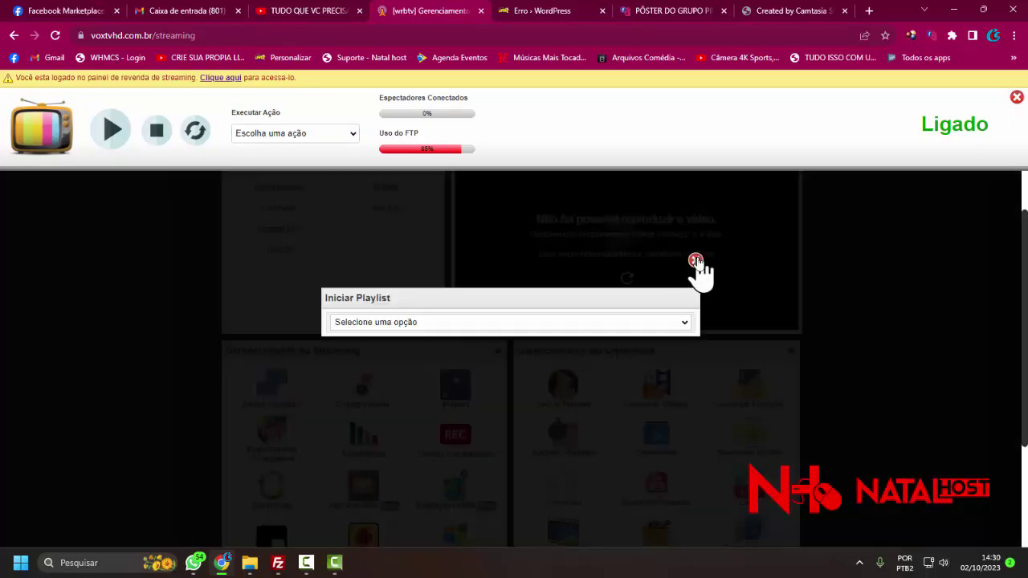
{"action": "left_click", "coordinate": [696, 260]}
{"action": "left_click", "coordinate": [567, 393]}
{"action": "left_click", "coordinate": [454, 322]}
{"action": "left_click", "coordinate": [386, 358]}
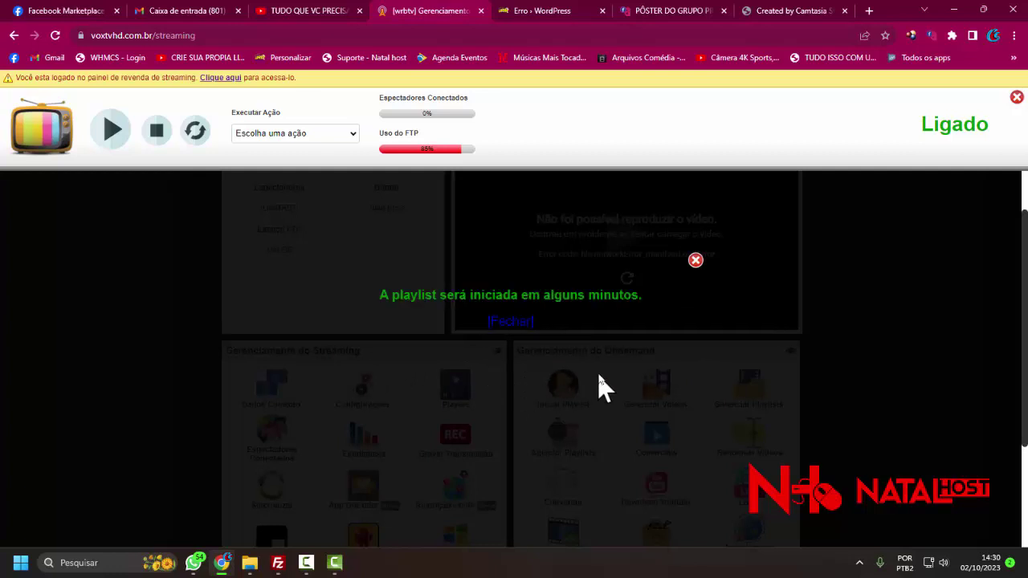
{"action": "left_click", "coordinate": [524, 325]}
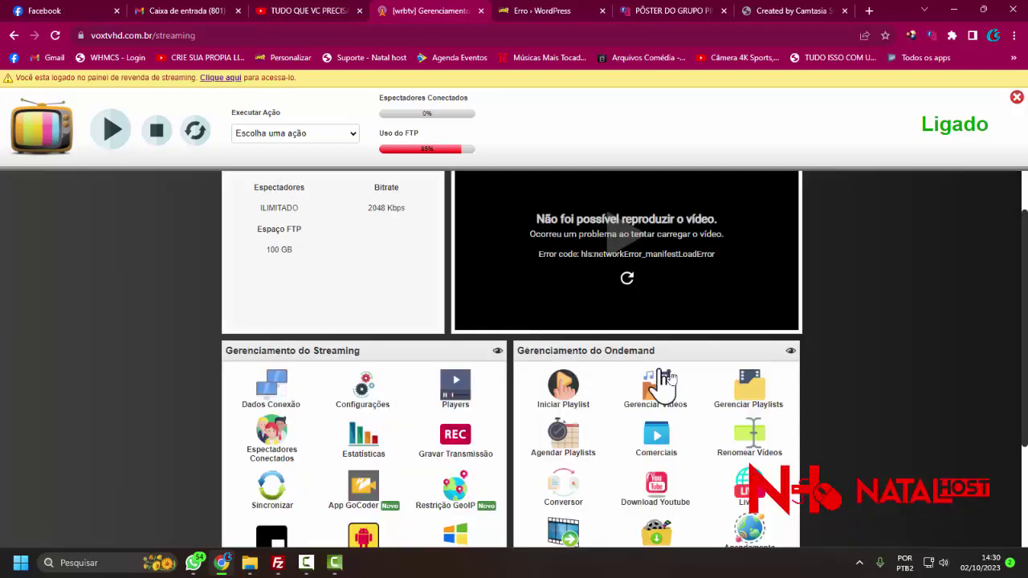
Reload the player on the Informações page and check the live broadcast of the started playlist.
{"action": "left_click", "coordinate": [629, 279]}
{"action": "scroll", "coordinate": [528, 351], "scroll_direction": "up", "scroll_amount": 1}
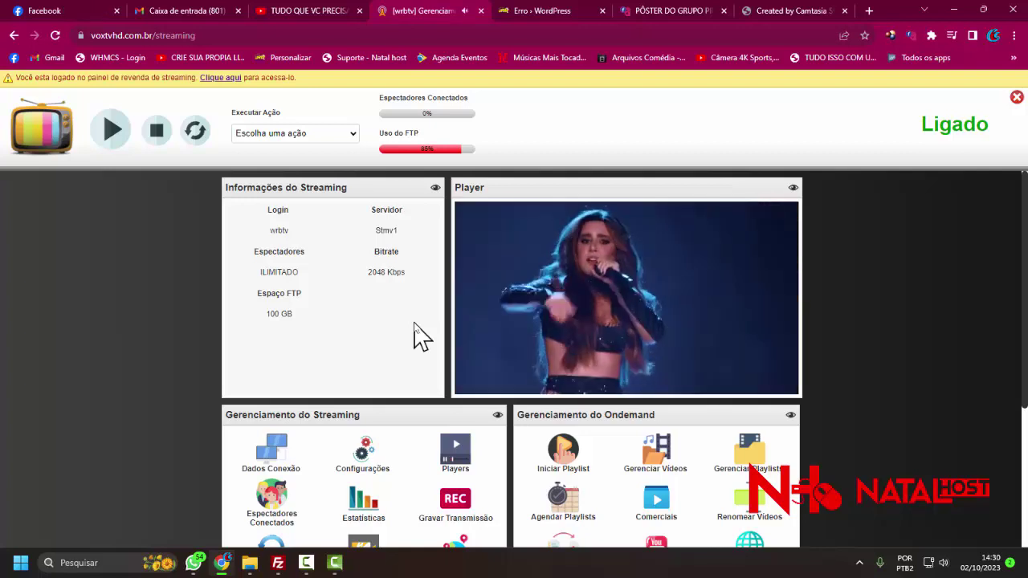
{"action": "mouse_move", "coordinate": [528, 249]}
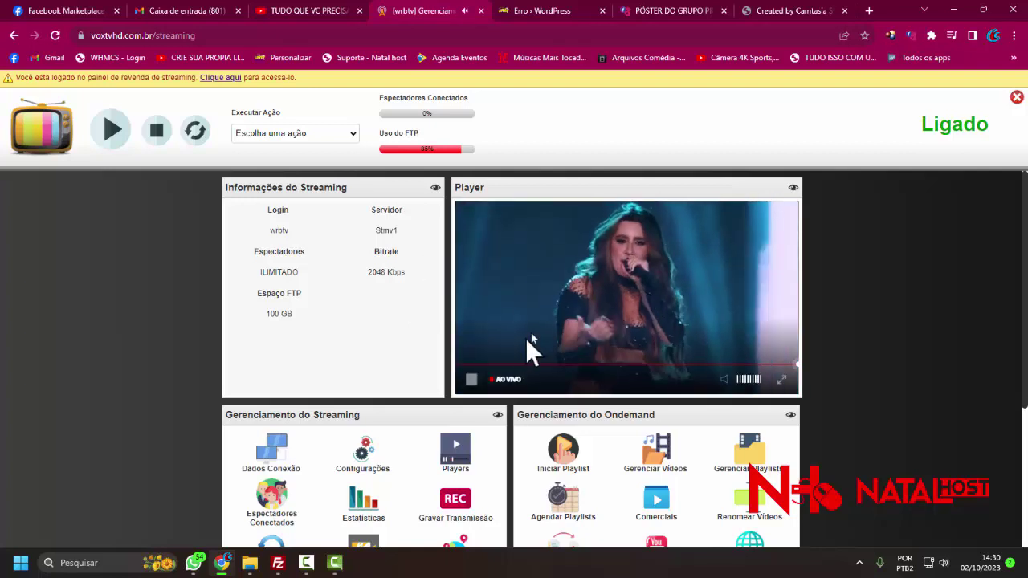
{"action": "scroll", "coordinate": [528, 345], "scroll_direction": "down", "scroll_amount": 2}
{"action": "scroll", "coordinate": [562, 330], "scroll_direction": "up", "scroll_amount": 2}
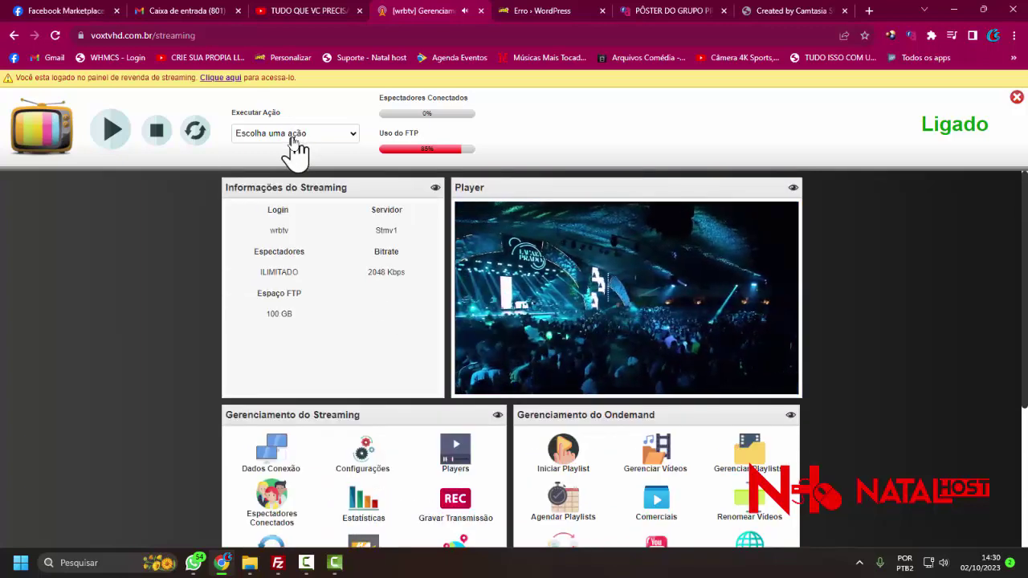
Return to Gerenciar Playlists and create a new playlist named TERCA E QUINTA.
{"action": "left_click", "coordinate": [294, 137]}
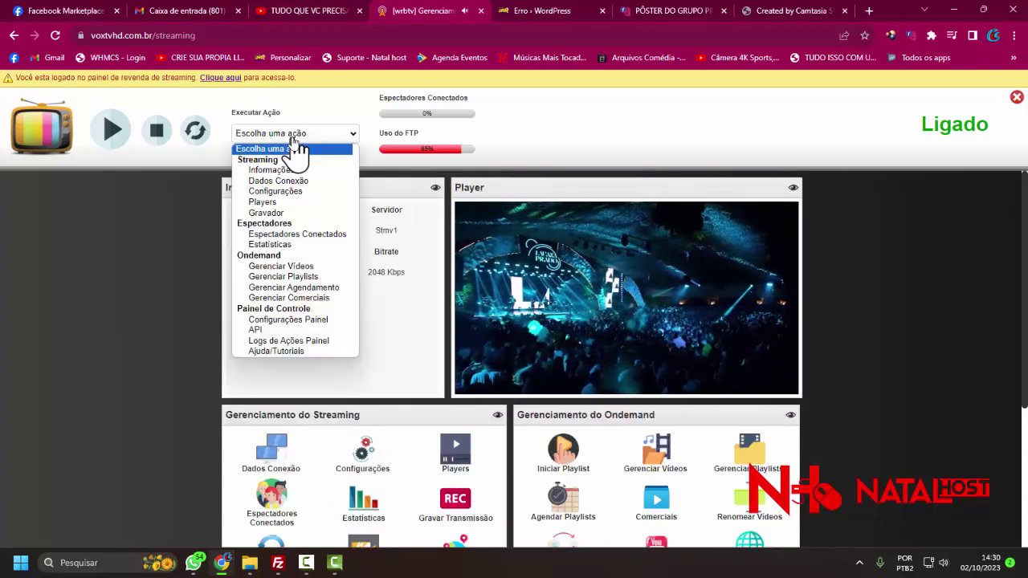
{"action": "left_click", "coordinate": [309, 277]}
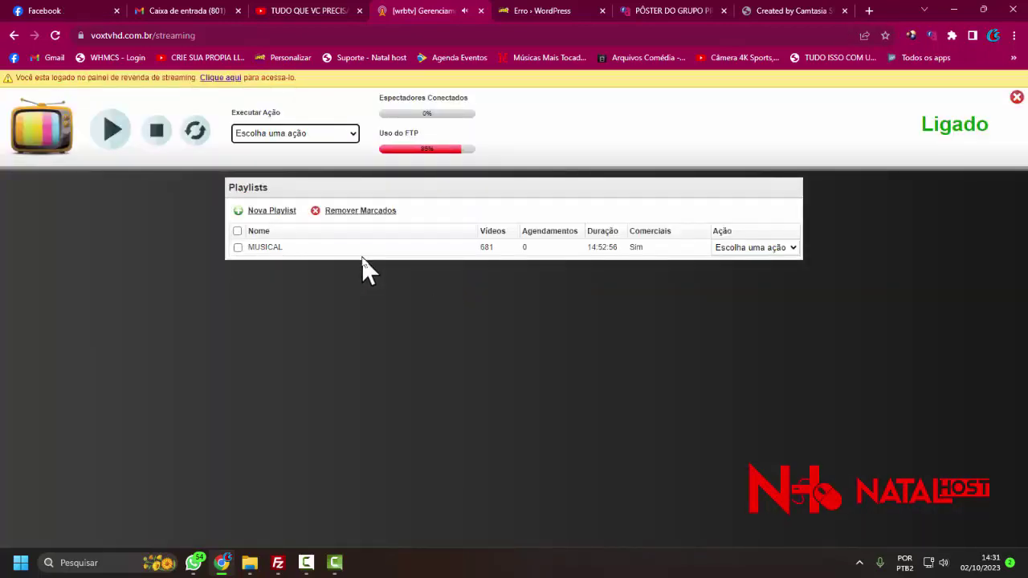
{"action": "left_click", "coordinate": [291, 214]}
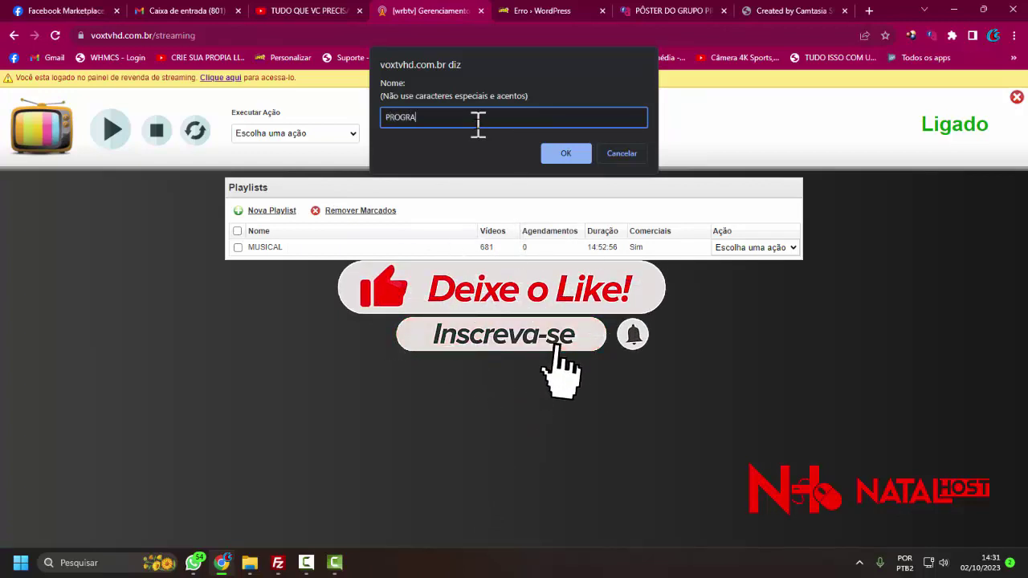
{"action": "key", "text": "BackSpace"}
{"action": "key", "text": "BackSpace"}
{"action": "key", "text": "BackSpace"}
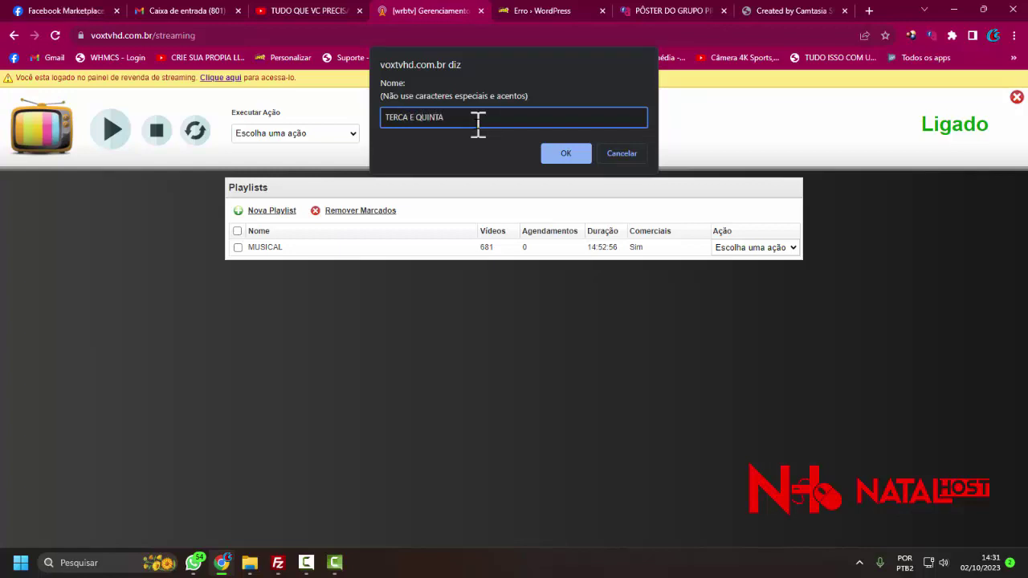
{"action": "left_click", "coordinate": [578, 157]}
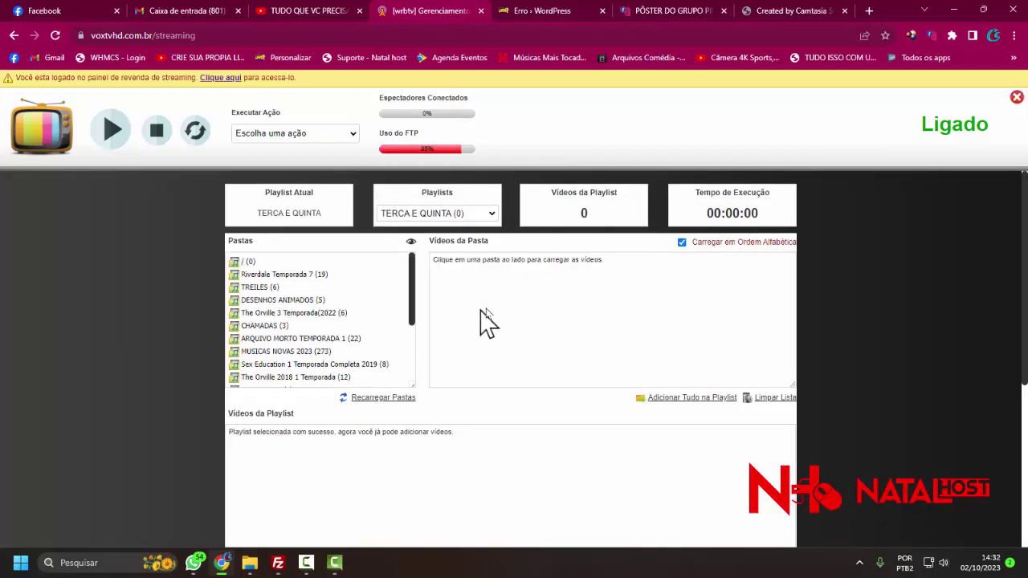
{"action": "scroll", "coordinate": [505, 310], "scroll_direction": "down", "scroll_amount": 2}
{"action": "scroll", "coordinate": [506, 309], "scroll_direction": "up", "scroll_amount": 2}
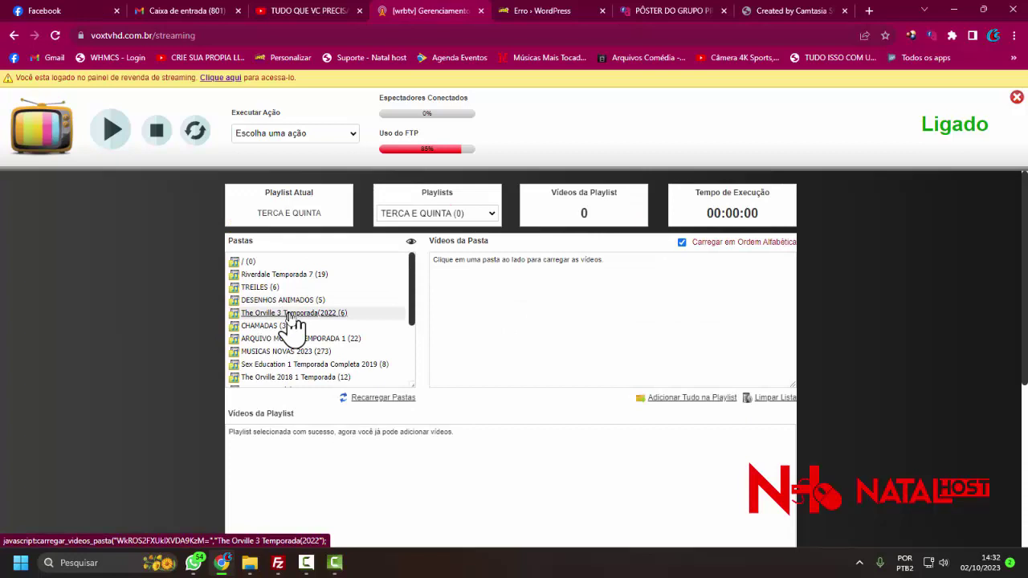
Preview the clip vinheta-wrb-filmes-e-series-baixe-o-app-1_converted.mp4 from the VINHETAS folder and add it to the playlist.
{"action": "scroll", "coordinate": [193, 313], "scroll_direction": "down", "scroll_amount": 1}
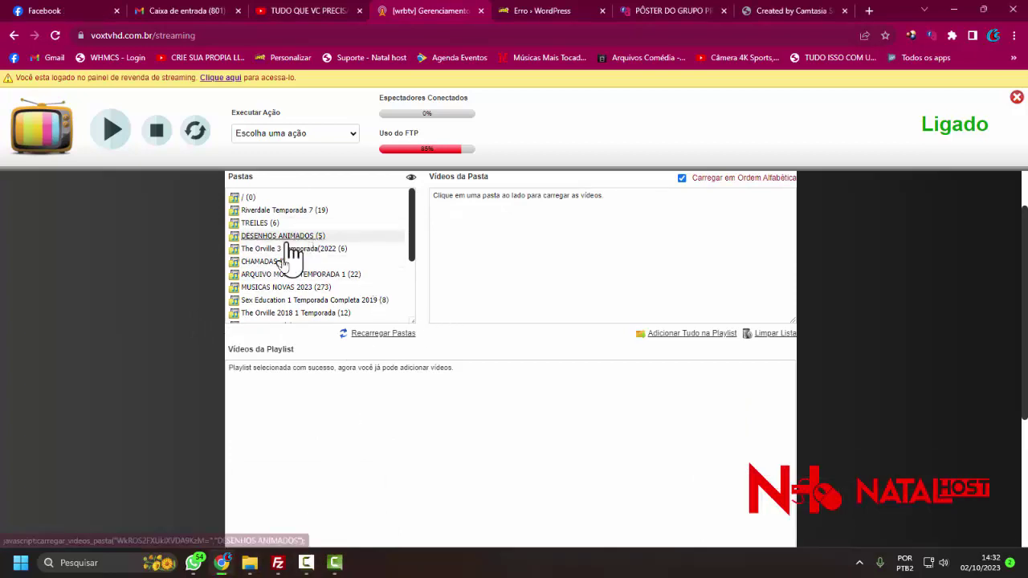
{"action": "scroll", "coordinate": [290, 265], "scroll_direction": "down", "scroll_amount": 3}
{"action": "left_click", "coordinate": [265, 312]}
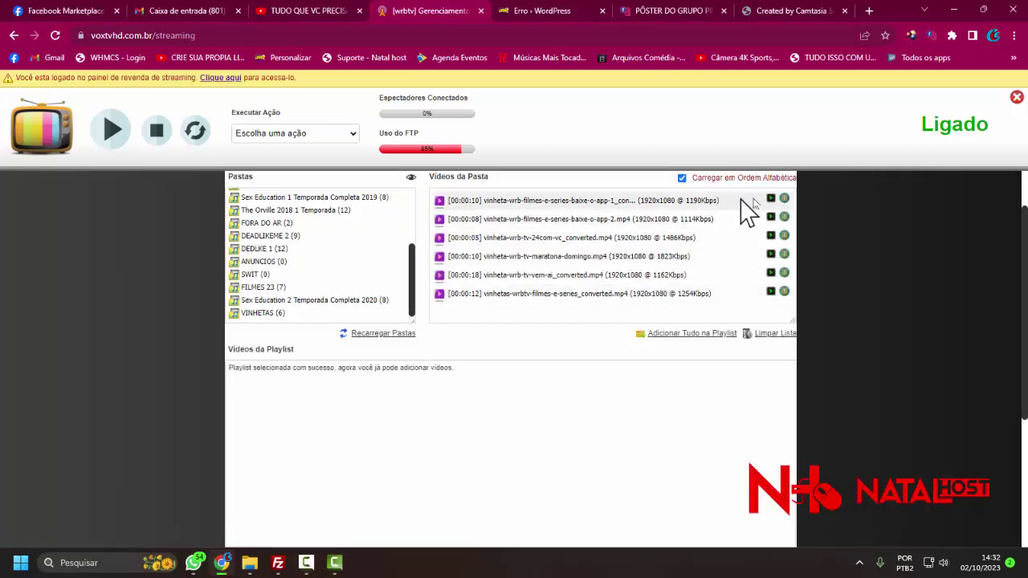
{"action": "left_click", "coordinate": [771, 199]}
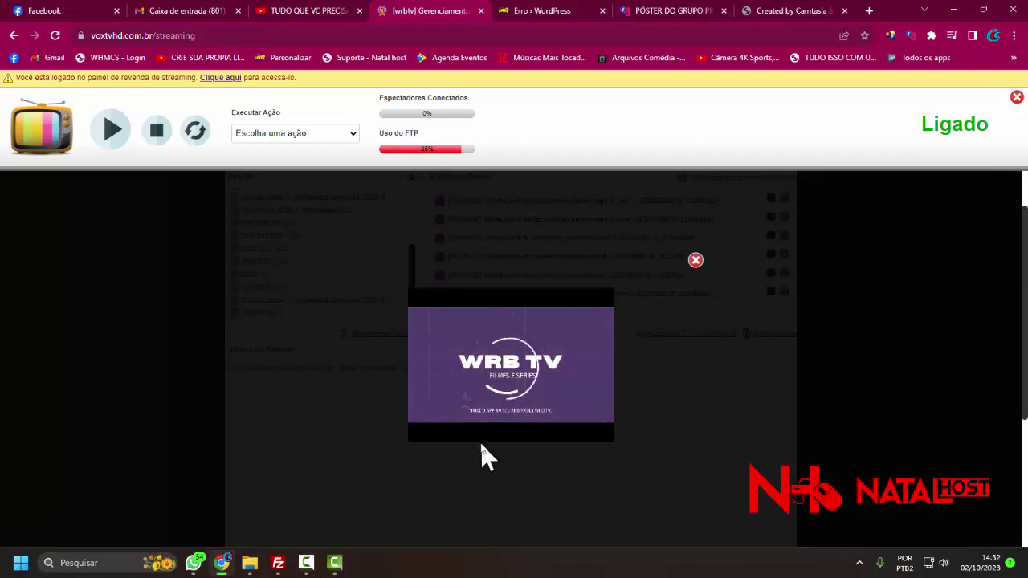
{"action": "left_click", "coordinate": [696, 259]}
{"action": "left_click", "coordinate": [527, 202]}
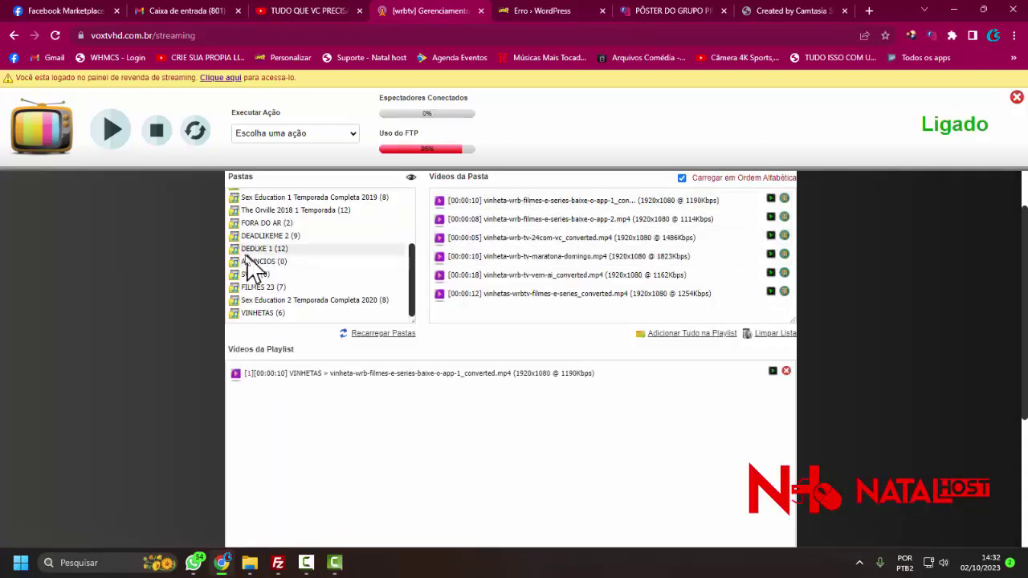
Add CHAMADA FILMES QUARTA E SEXTA.mp4 and CHAMADA MARATONA DOMINGO.mp4 from the CHAMADAS folder to the playlist.
{"action": "scroll", "coordinate": [273, 297], "scroll_direction": "up", "scroll_amount": 3}
{"action": "left_click", "coordinate": [265, 222]}
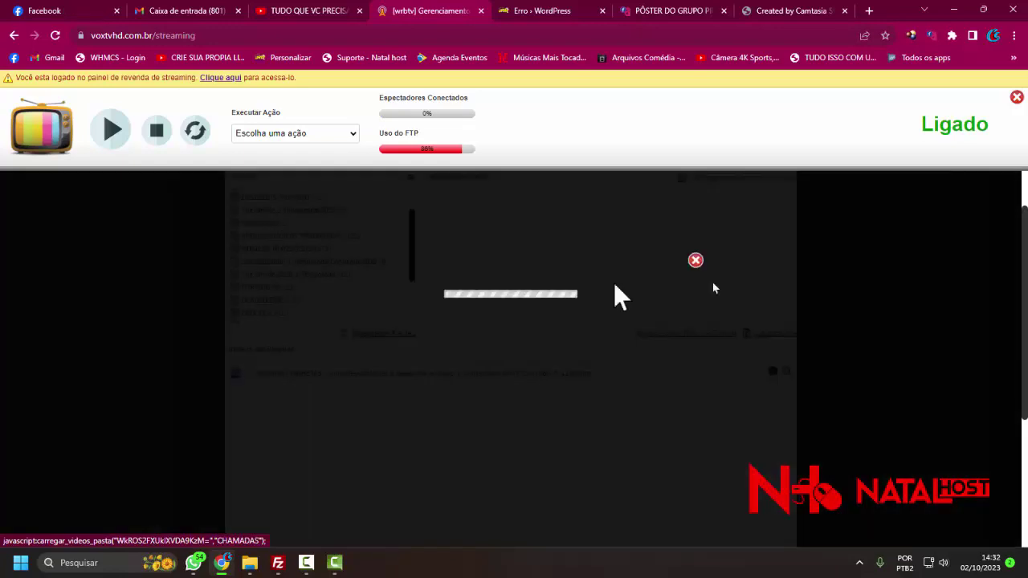
{"action": "left_click", "coordinate": [590, 202]}
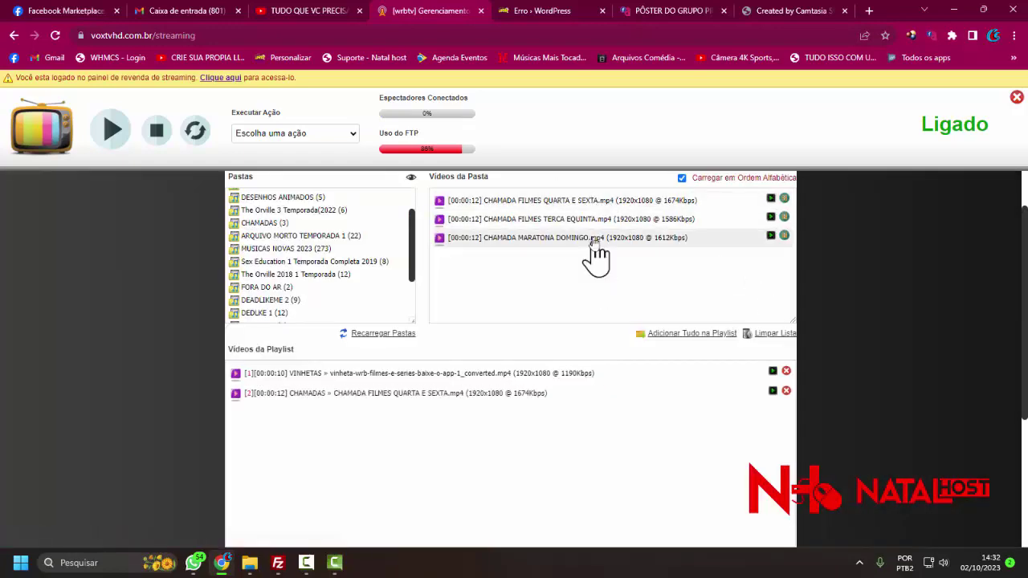
{"action": "left_click", "coordinate": [594, 238]}
Add vinheta-wrb-tv-24com-vc_converted.mp4 from the VINHETAS folder and place it between the two CHAMADAS clips.
{"action": "scroll", "coordinate": [321, 310], "scroll_direction": "down", "scroll_amount": 1}
{"action": "scroll", "coordinate": [276, 257], "scroll_direction": "down", "scroll_amount": 2}
{"action": "left_click", "coordinate": [265, 249]}
{"action": "scroll", "coordinate": [667, 313], "scroll_direction": "up", "scroll_amount": 2}
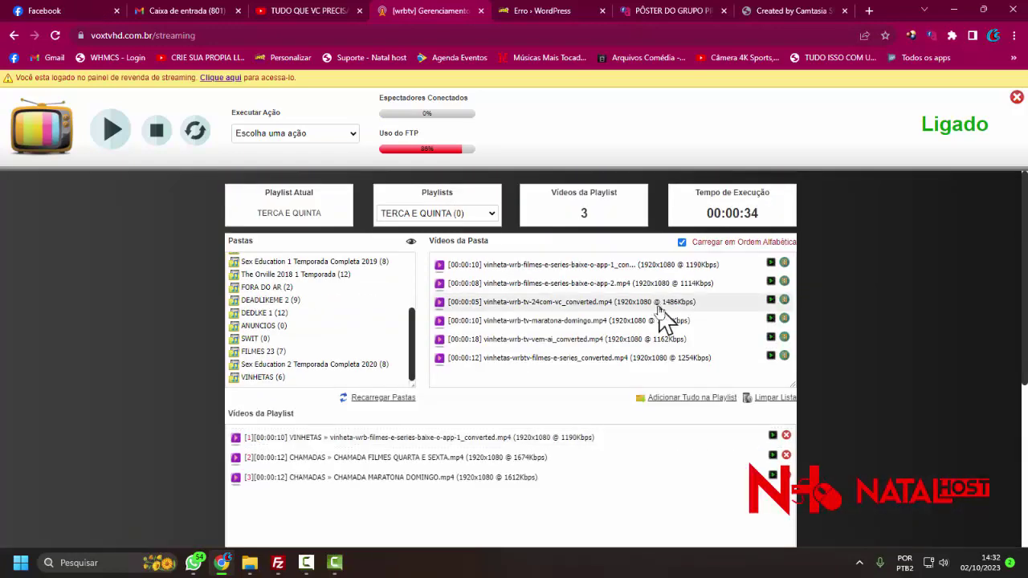
{"action": "left_click", "coordinate": [562, 302]}
{"action": "scroll", "coordinate": [360, 358], "scroll_direction": "down", "scroll_amount": 3}
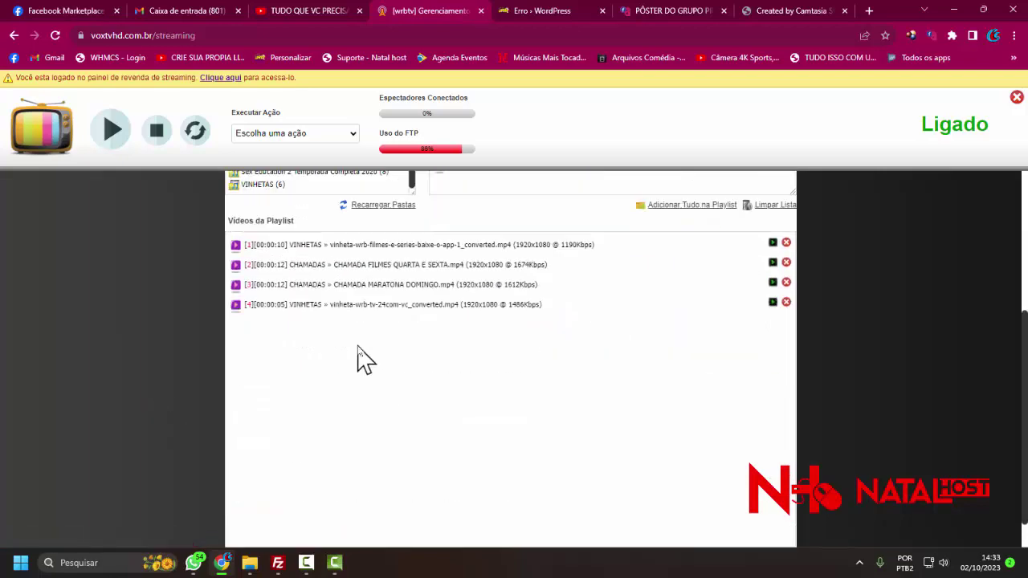
{"action": "left_click_drag", "start_coordinate": [363, 306], "coordinate": [367, 280]}
{"action": "scroll", "coordinate": [128, 336], "scroll_direction": "up", "scroll_amount": 3}
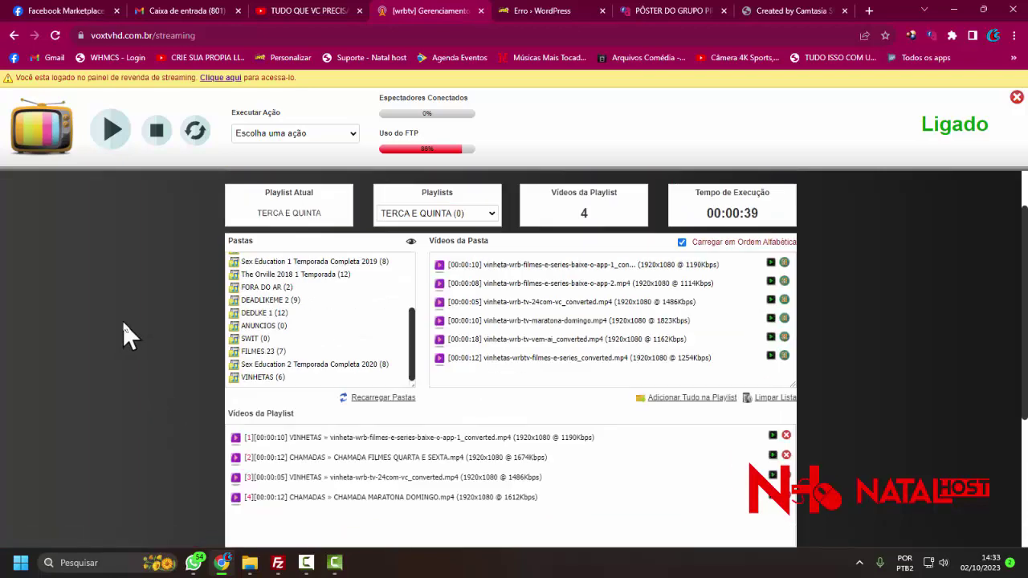
Add vinheta-wrb-tv-vem-ai_converted.mp4 and vinhetas-wrbtv-filmes-e-series_converted.mp4 to the playlist, previewing both clips.
{"action": "left_click", "coordinate": [592, 339]}
{"action": "scroll", "coordinate": [280, 337], "scroll_direction": "down", "scroll_amount": 4}
{"action": "scroll", "coordinate": [514, 266], "scroll_direction": "up", "scroll_amount": 3}
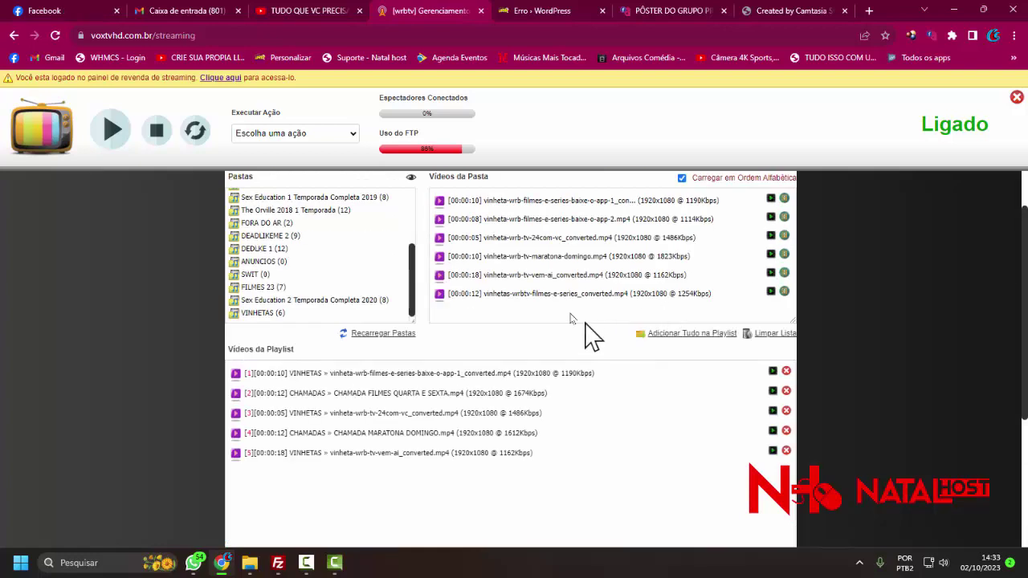
{"action": "left_click", "coordinate": [771, 275]}
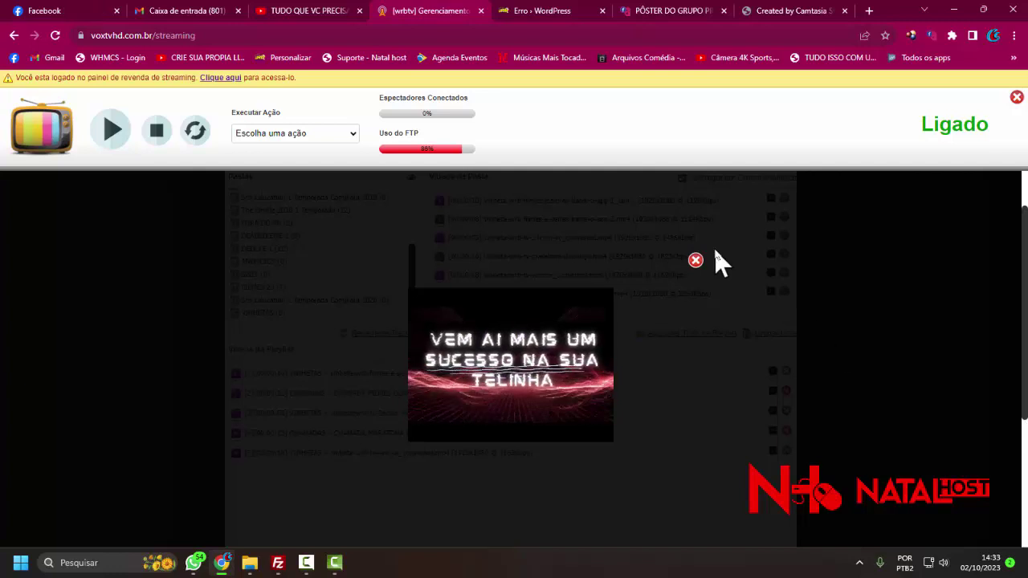
{"action": "left_click", "coordinate": [696, 261]}
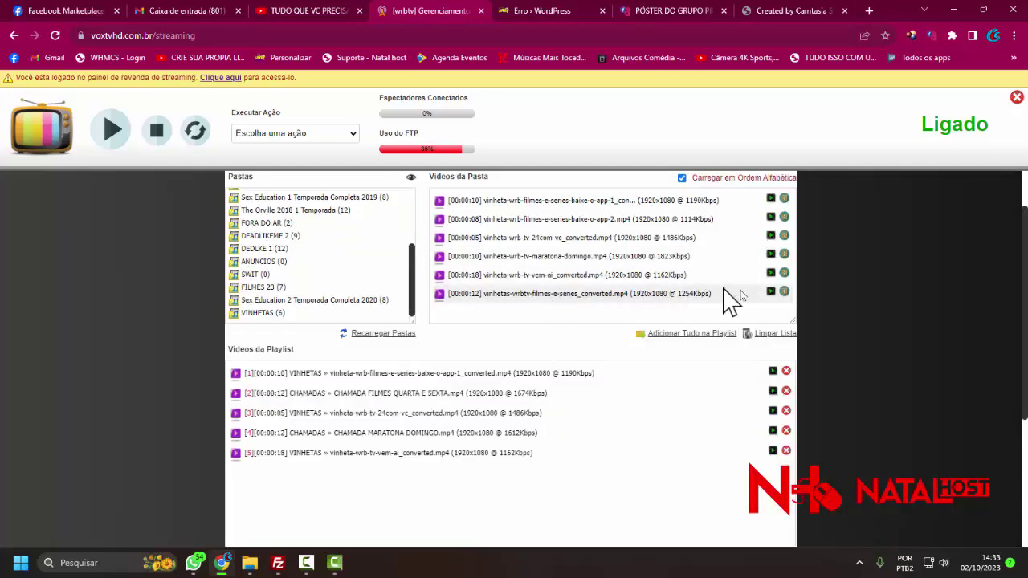
{"action": "left_click", "coordinate": [770, 291]}
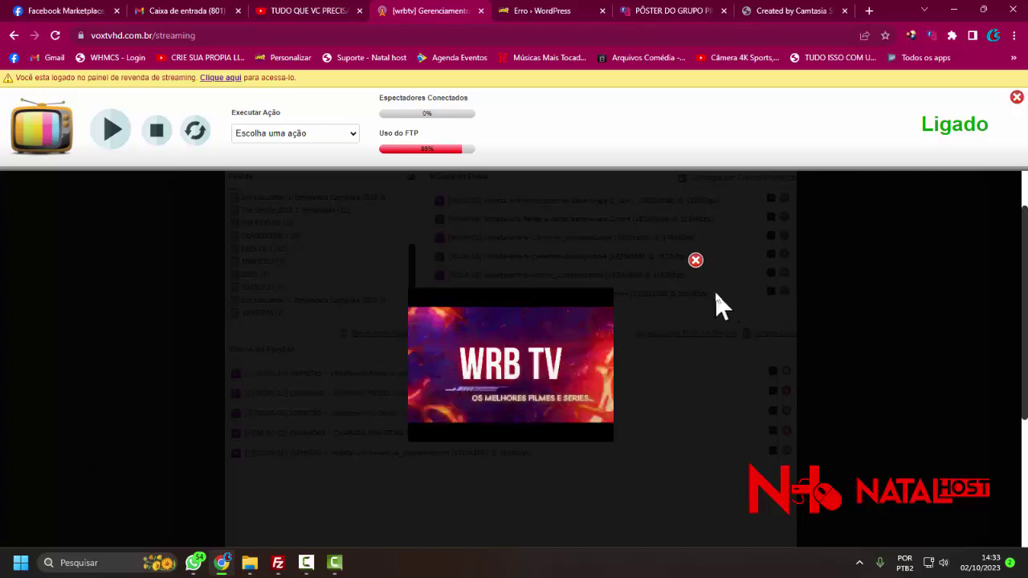
{"action": "left_click", "coordinate": [695, 260]}
{"action": "left_click_drag", "start_coordinate": [582, 303], "coordinate": [172, 367]}
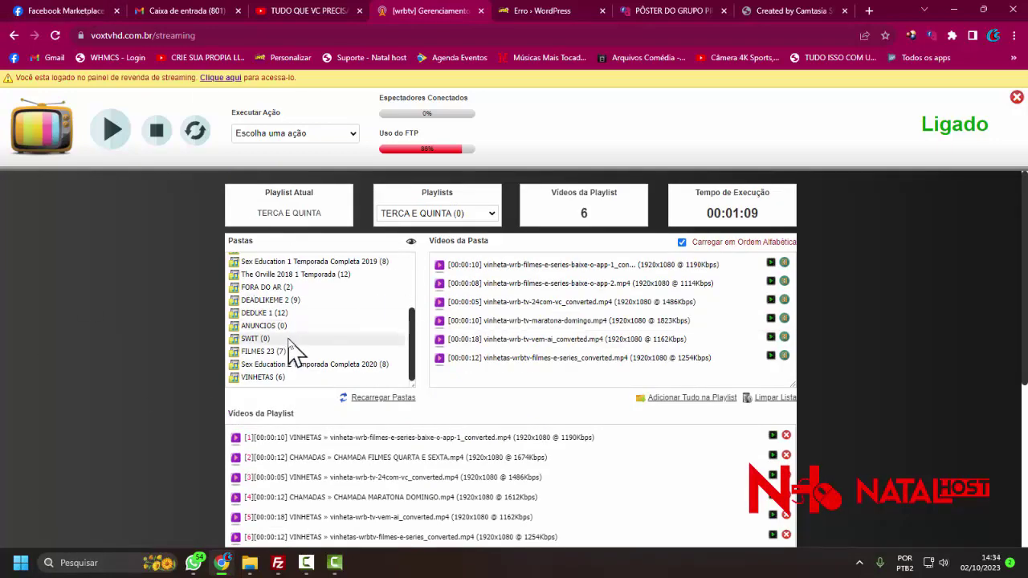
Preview CHAMADA FILMES TERCA EQUINTA.mp4 from the CHAMADAS folder and close the player.
{"action": "scroll", "coordinate": [277, 337], "scroll_direction": "up", "scroll_amount": 5}
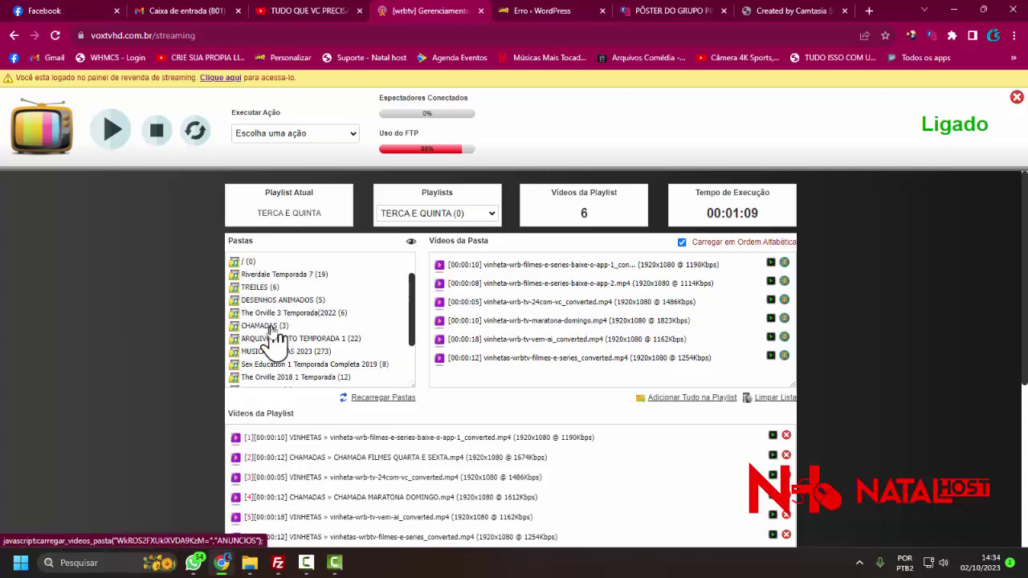
{"action": "left_click", "coordinate": [263, 325]}
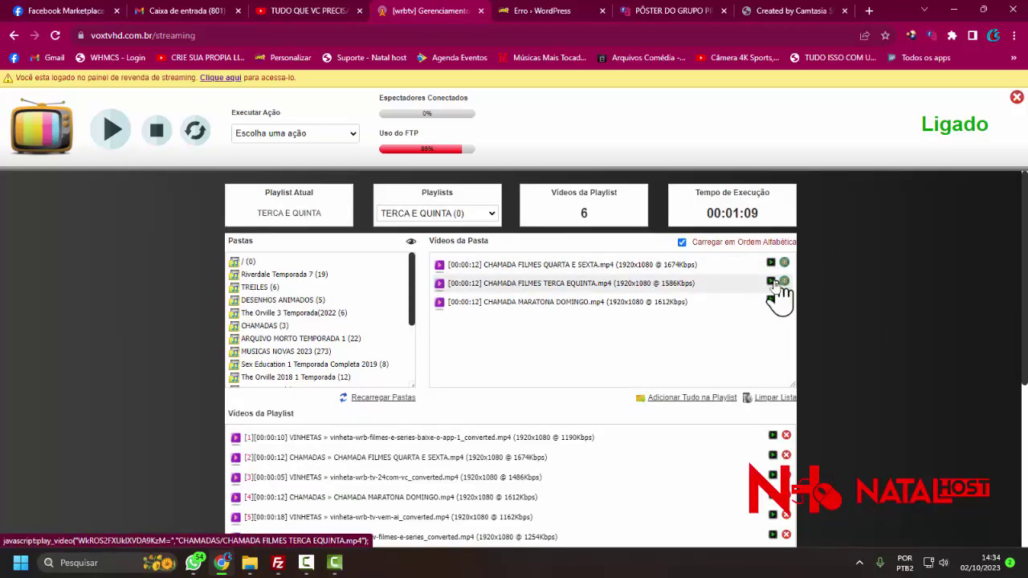
{"action": "left_click", "coordinate": [771, 283]}
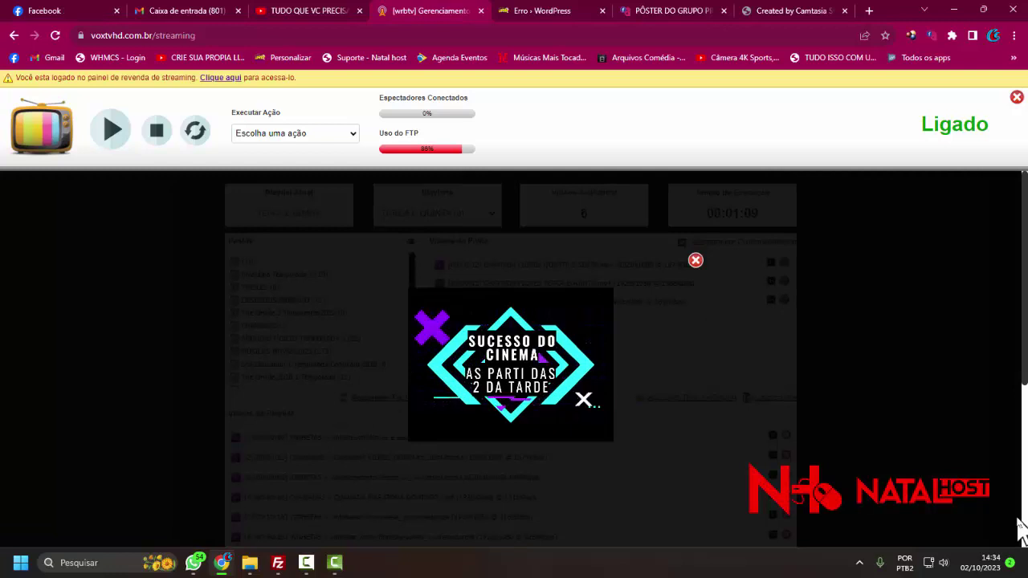
{"action": "left_click", "coordinate": [696, 260]}
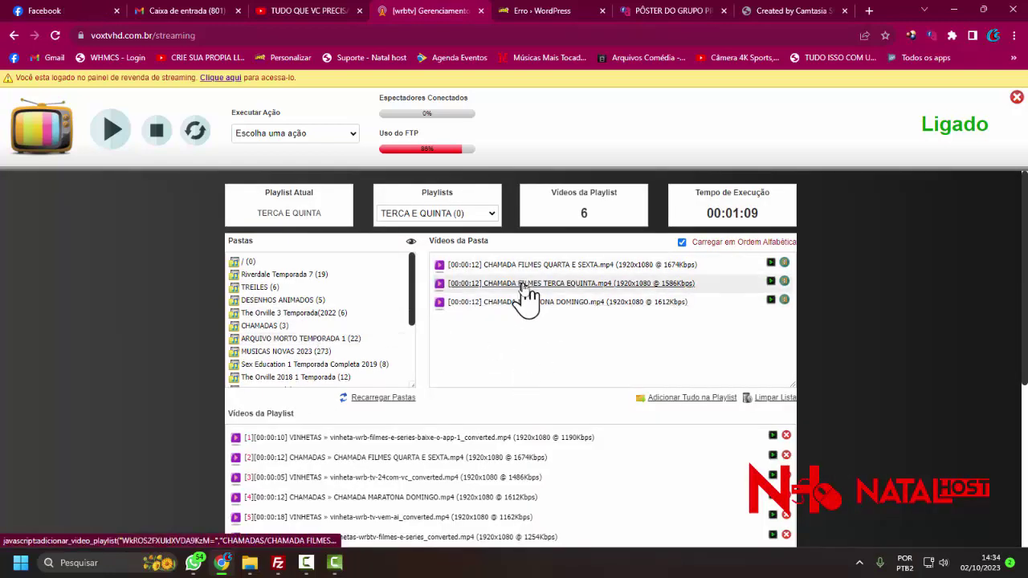
Add the films Super Mario Bros O Filme 2023.mp4 and As Tartarugas Ninja Caos Mutante 2023.mp4 from the FILMES 23 folder.
{"action": "scroll", "coordinate": [314, 344], "scroll_direction": "down", "scroll_amount": 2}
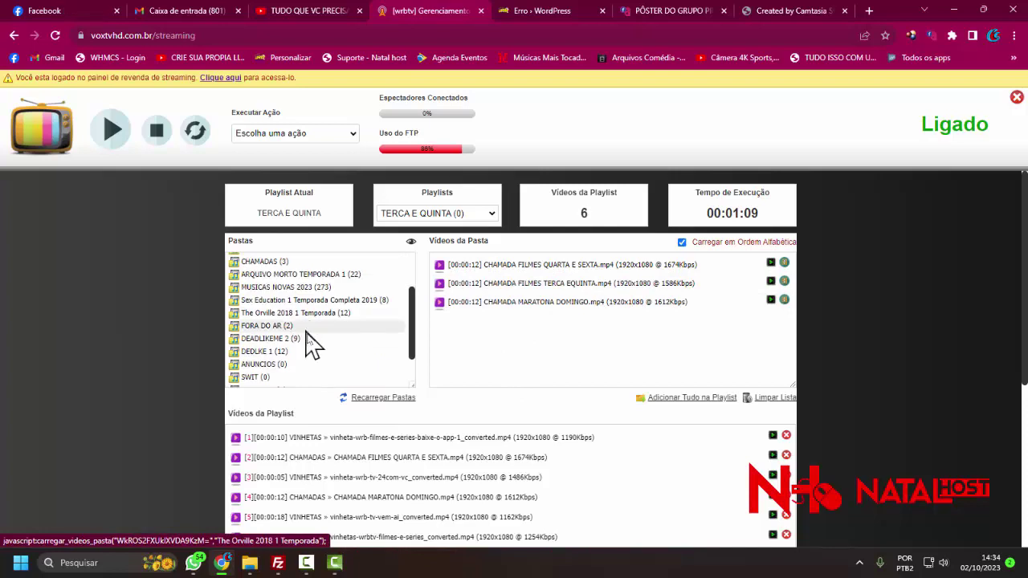
{"action": "scroll", "coordinate": [276, 345], "scroll_direction": "down", "scroll_amount": 3}
{"action": "left_click", "coordinate": [265, 351]}
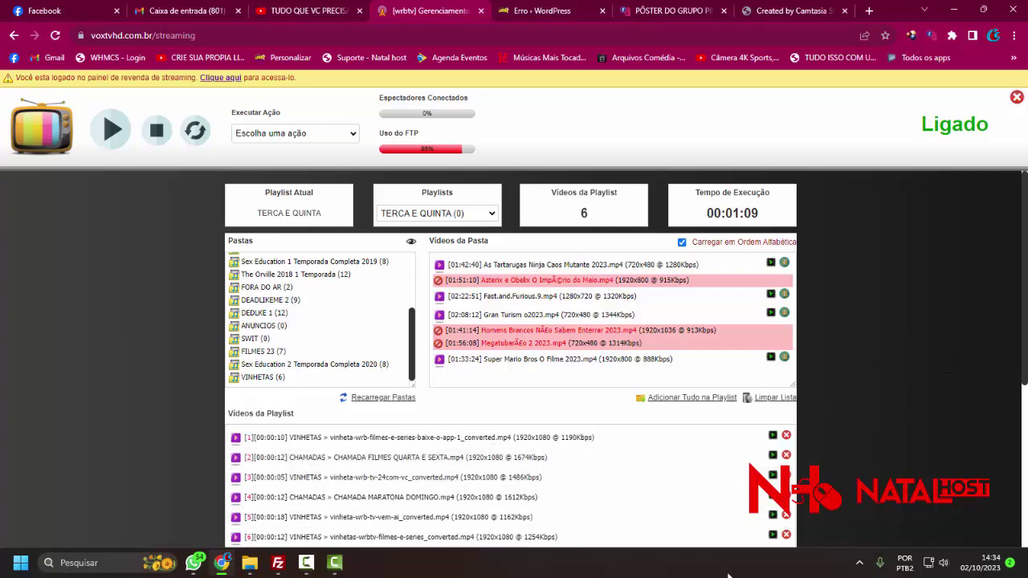
{"action": "left_click", "coordinate": [520, 265]}
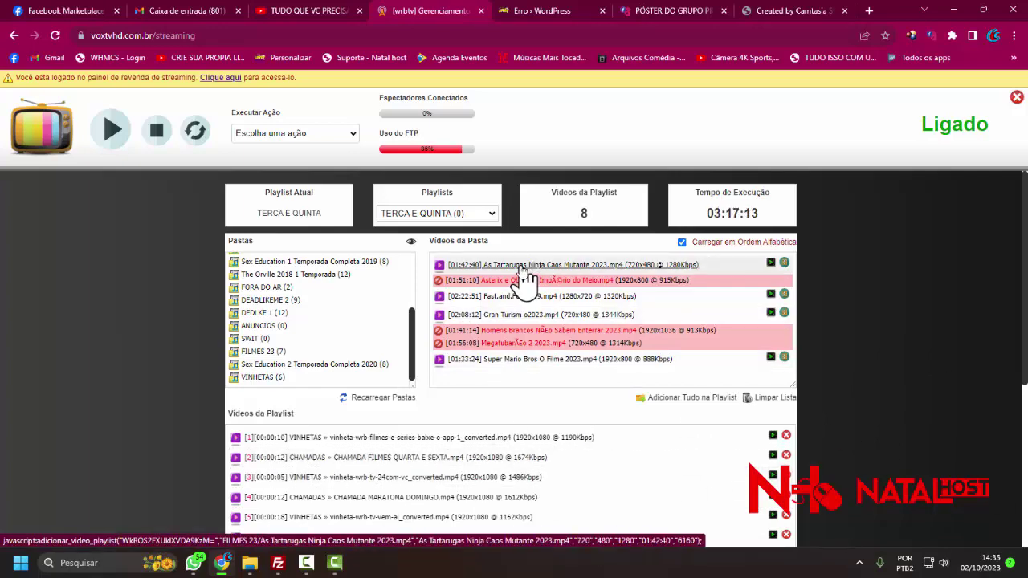
{"action": "scroll", "coordinate": [469, 454], "scroll_direction": "down", "scroll_amount": 2}
{"action": "scroll", "coordinate": [321, 326], "scroll_direction": "up", "scroll_amount": 2}
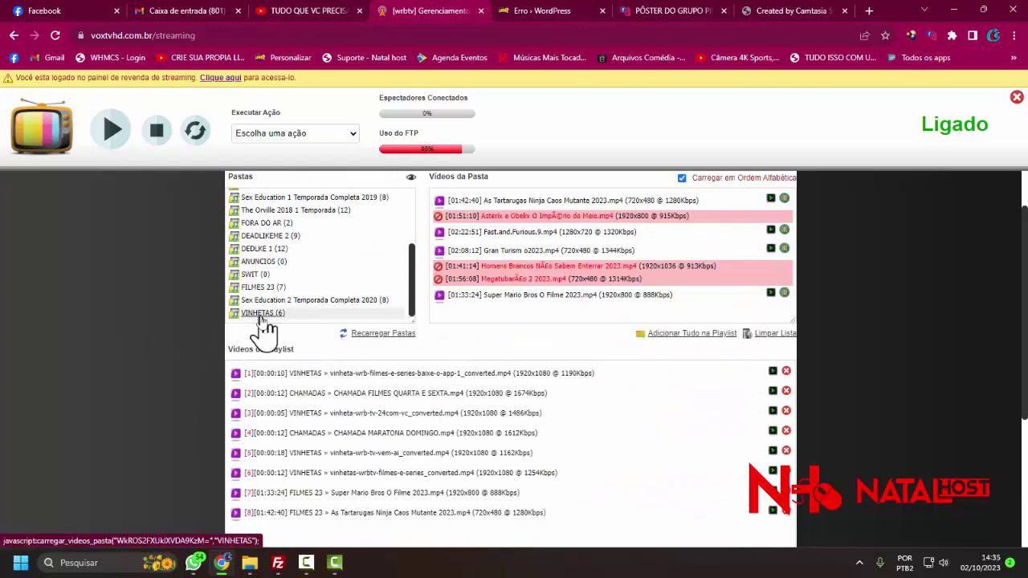
Add vinheta-wrb-tv-24com-vc_converted.mp4 and vinheta-wrb-tv-maratona-domingo.mp4 from VINHETAS and arrange them between the two films.
{"action": "left_click", "coordinate": [259, 313]}
{"action": "left_click", "coordinate": [561, 238]}
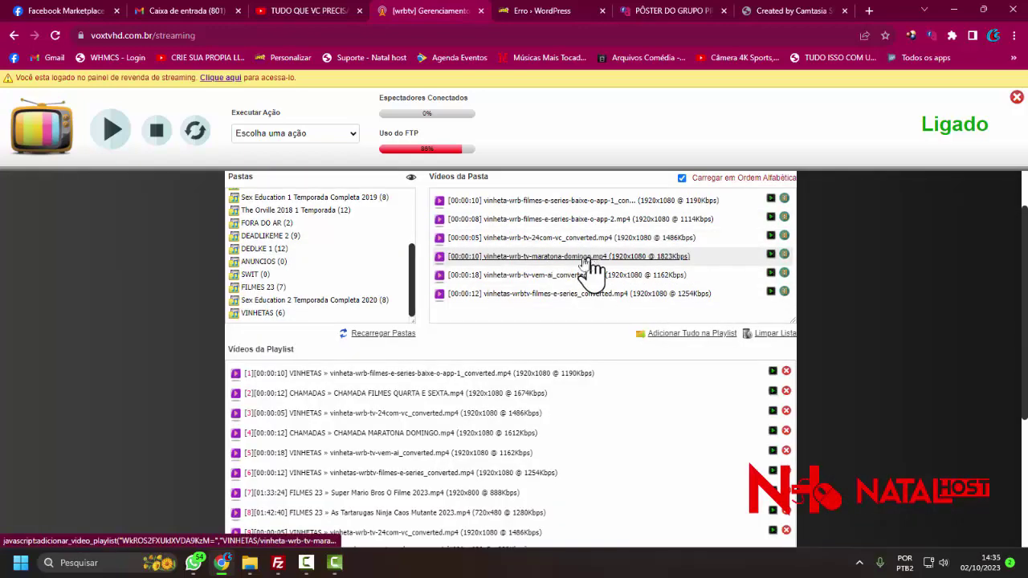
{"action": "left_click", "coordinate": [588, 256]}
{"action": "scroll", "coordinate": [562, 273], "scroll_direction": "down", "scroll_amount": 2}
{"action": "left_click_drag", "start_coordinate": [370, 322], "coordinate": [335, 328]}
{"action": "scroll", "coordinate": [334, 329], "scroll_direction": "up", "scroll_amount": 3}
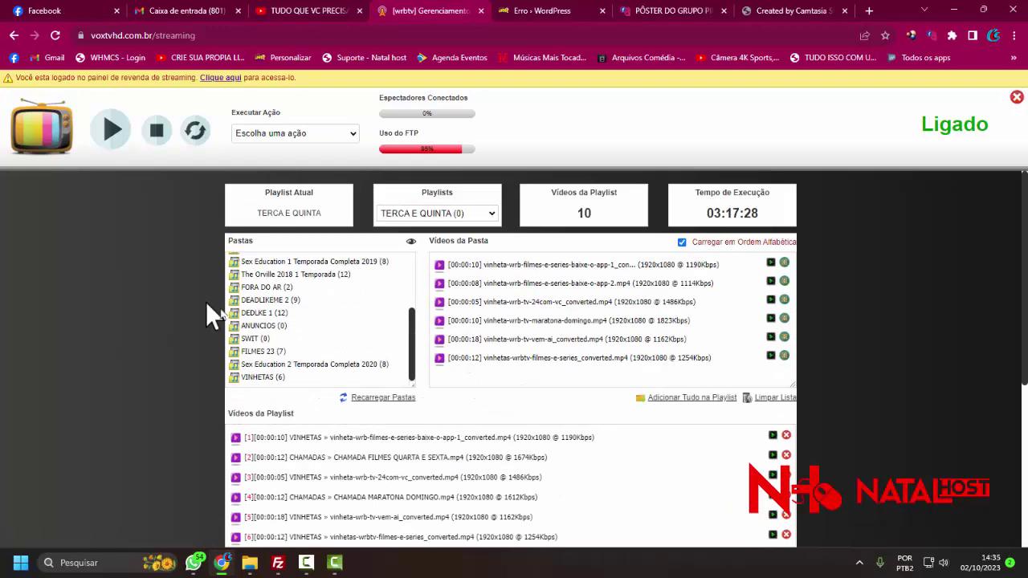
Add the QUARTA E SEXTA and MARATONA DOMINGO chamadas before the As Tartarugas Ninja film, with the maratona-domingo vinheta placed after them.
{"action": "scroll", "coordinate": [285, 342], "scroll_direction": "up", "scroll_amount": 2}
{"action": "left_click", "coordinate": [265, 287]}
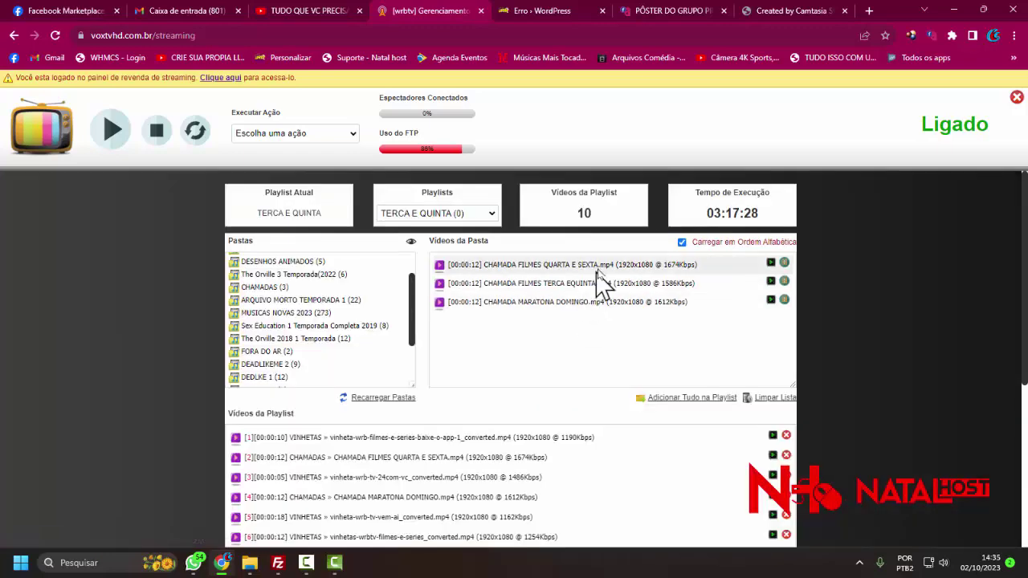
{"action": "left_click", "coordinate": [598, 265]}
{"action": "left_click", "coordinate": [574, 302]}
{"action": "scroll", "coordinate": [394, 369], "scroll_direction": "down", "scroll_amount": 4}
{"action": "left_click_drag", "start_coordinate": [378, 286], "coordinate": [361, 337]}
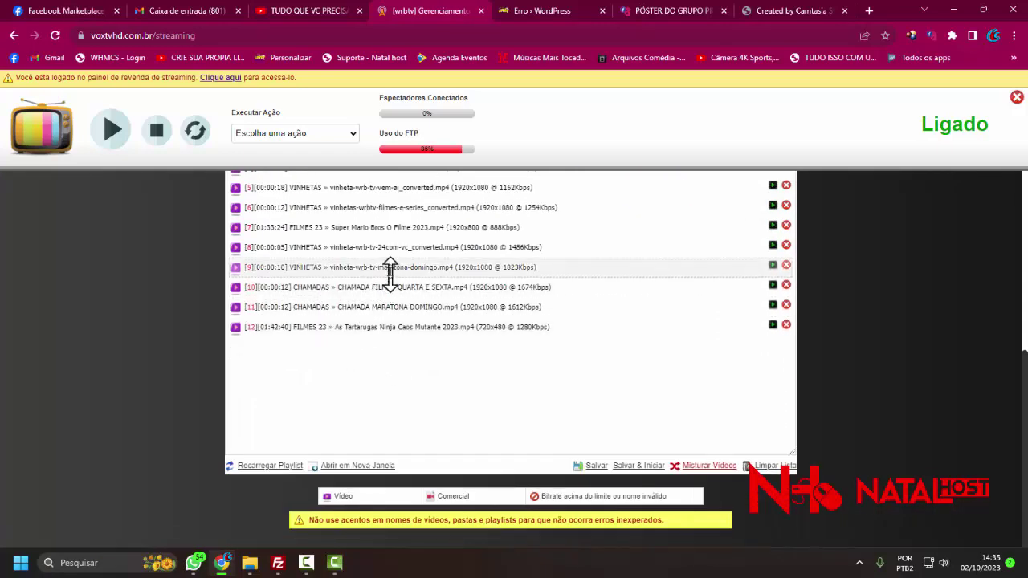
{"action": "left_click_drag", "start_coordinate": [391, 269], "coordinate": [386, 308]}
Add vinheta-wrb-filmes-e-series-baixe-o-app-2.mp4 from VINHETAS, move it above the As Tartarugas Ninja film and save the playlist.
{"action": "scroll", "coordinate": [150, 309], "scroll_direction": "up", "scroll_amount": 5}
{"action": "left_click", "coordinate": [265, 307]}
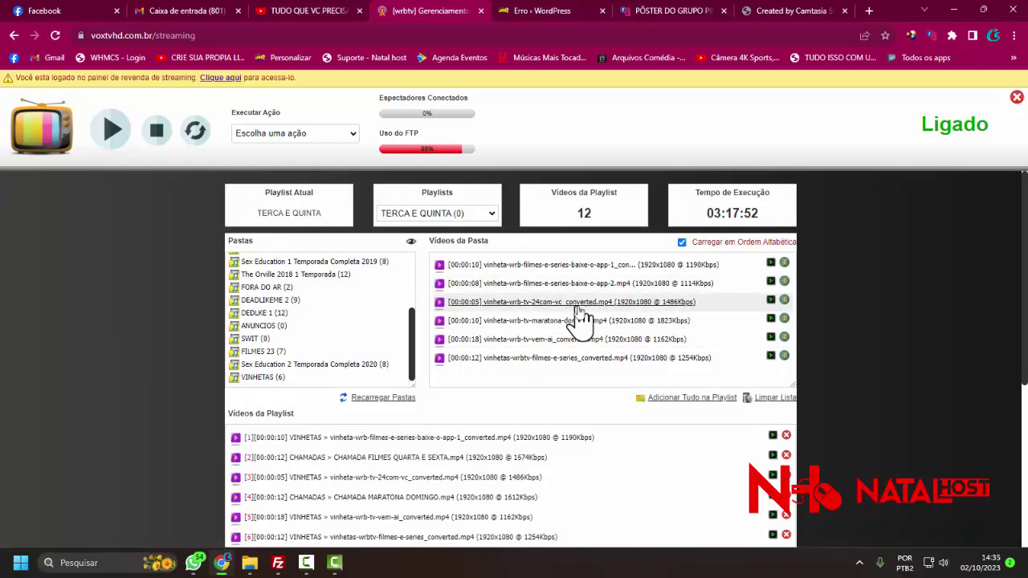
{"action": "left_click", "coordinate": [598, 285]}
{"action": "scroll", "coordinate": [275, 345], "scroll_direction": "down", "scroll_amount": 4}
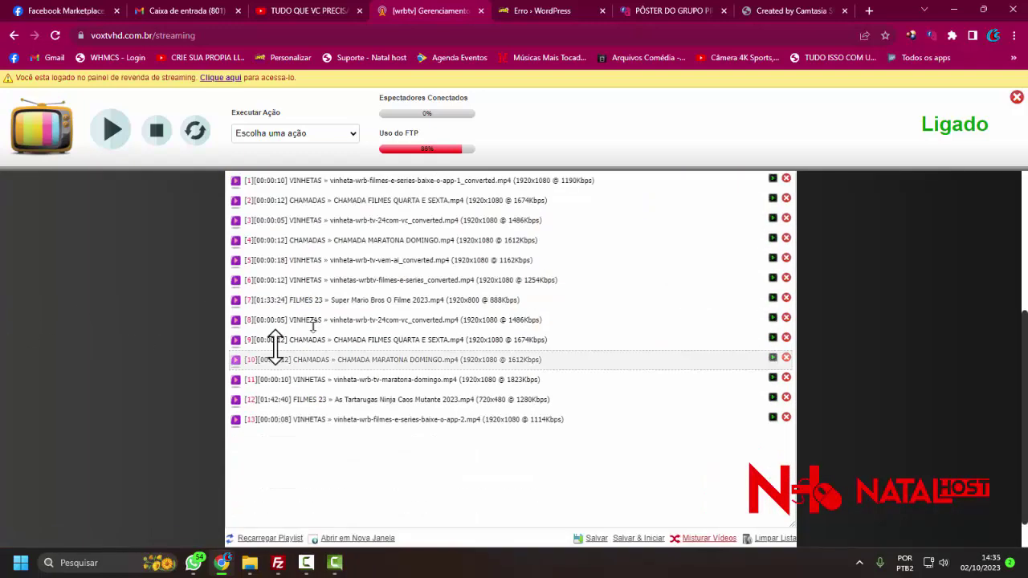
{"action": "left_click_drag", "start_coordinate": [363, 345], "coordinate": [362, 321]}
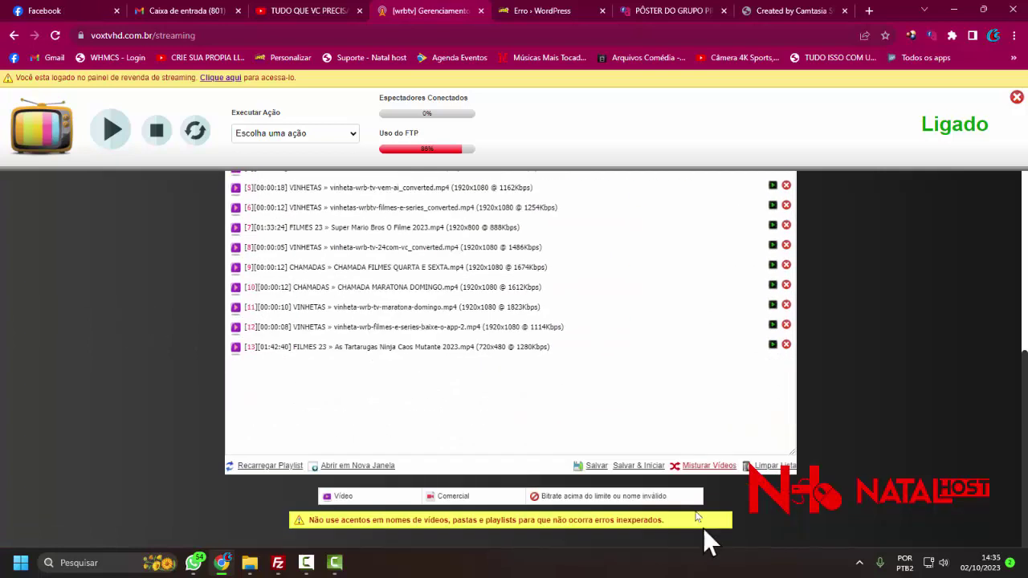
{"action": "left_click", "coordinate": [595, 467]}
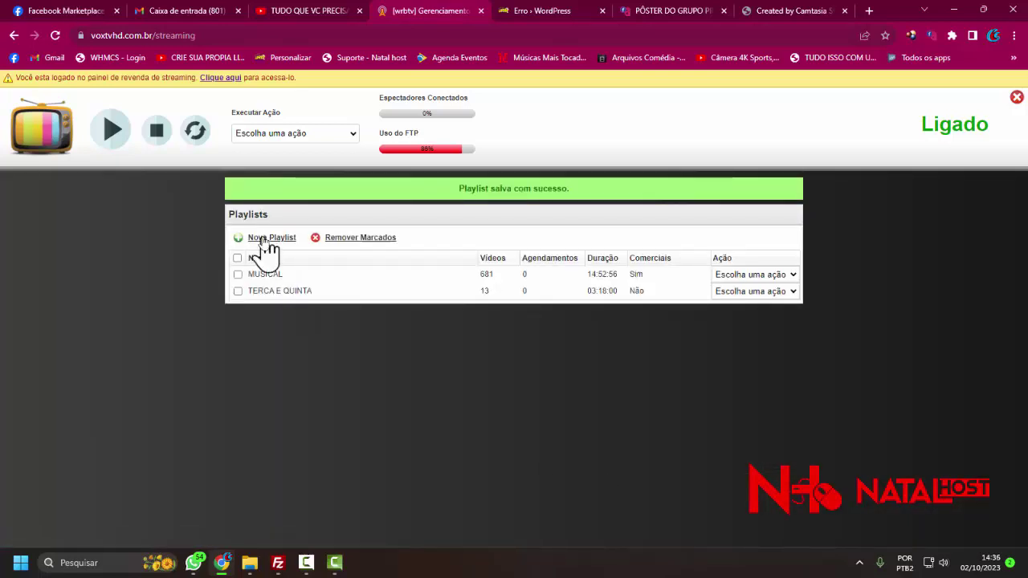
Create the playlist QUARTA E SEXTA and add vinhetas-wrbtv-filmes-e-series_converted.mp4 and vinheta-wrb-tv-maratona-domingo.mp4 from VINHETAS.
{"action": "left_click", "coordinate": [265, 239]}
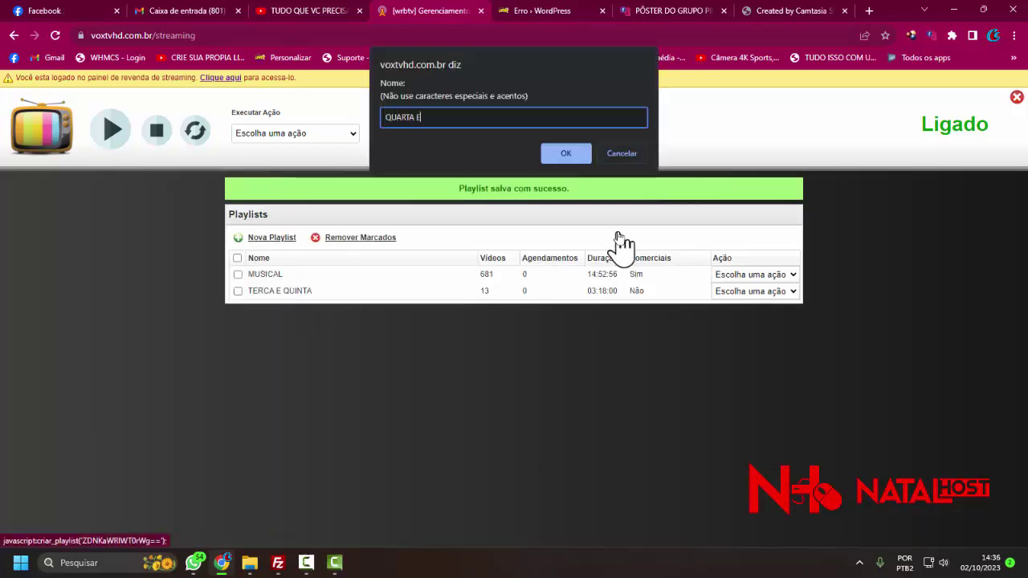
{"action": "key", "text": "Return"}
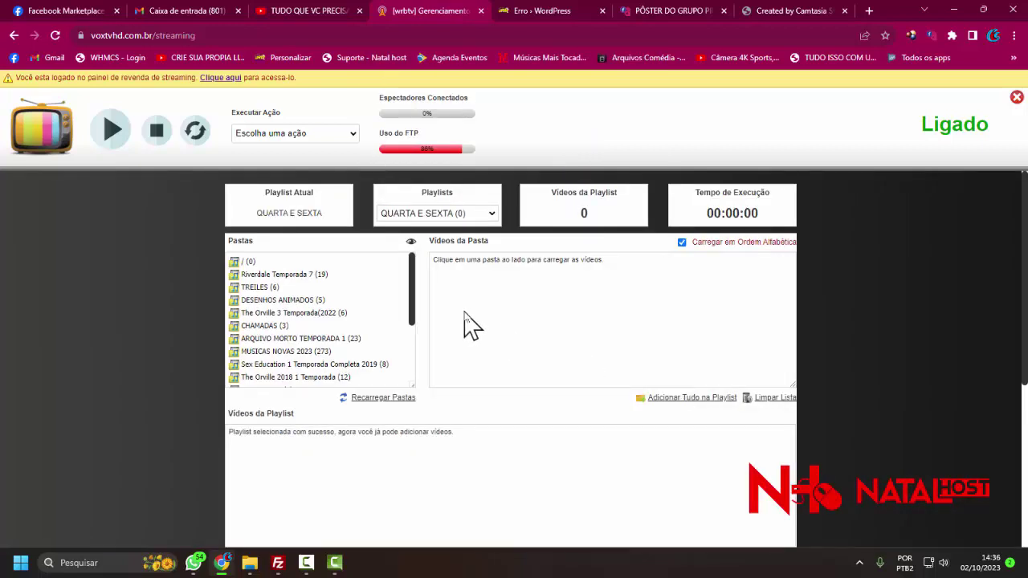
{"action": "scroll", "coordinate": [413, 344], "scroll_direction": "down", "scroll_amount": 3}
{"action": "left_click", "coordinate": [263, 313]}
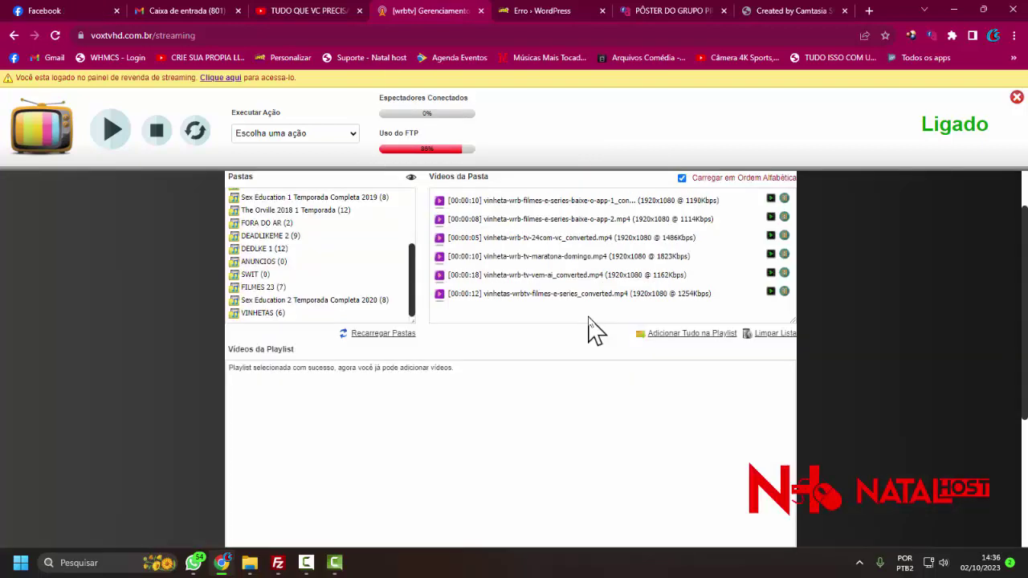
{"action": "left_click", "coordinate": [534, 295]}
{"action": "left_click", "coordinate": [539, 257]}
Add the MARATONA DOMINGO and FILMES TERCA EQUINTA chamadas from CHAMADAS and place them before the maratona-domingo vinheta.
{"action": "scroll", "coordinate": [277, 268], "scroll_direction": "up", "scroll_amount": 5}
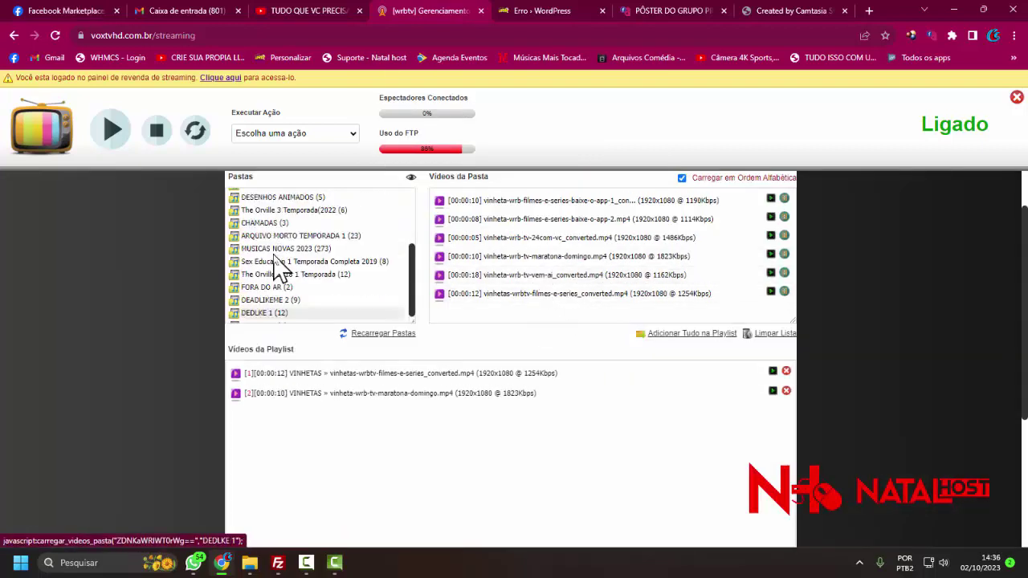
{"action": "left_click", "coordinate": [301, 325]}
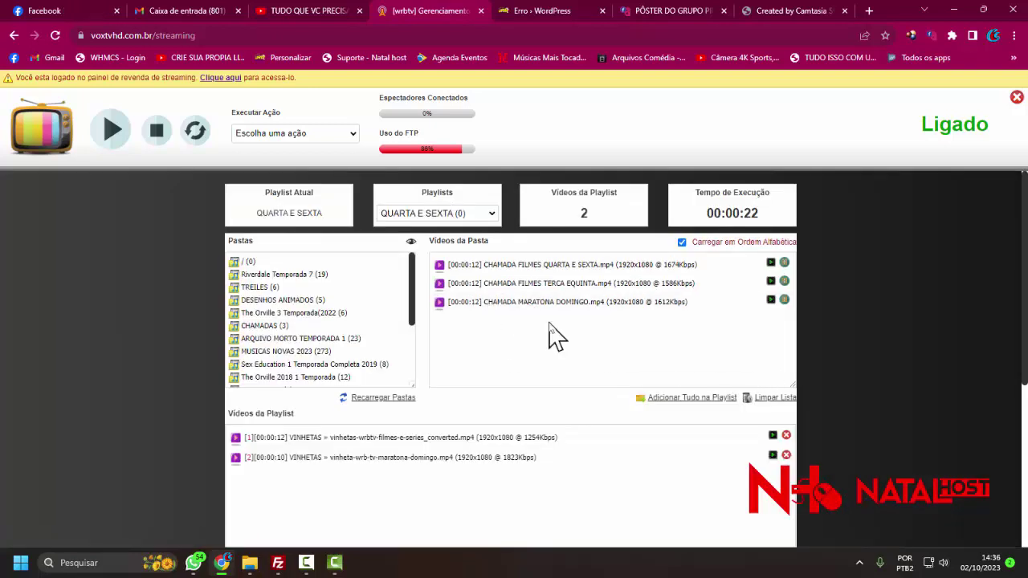
{"action": "left_click", "coordinate": [575, 302]}
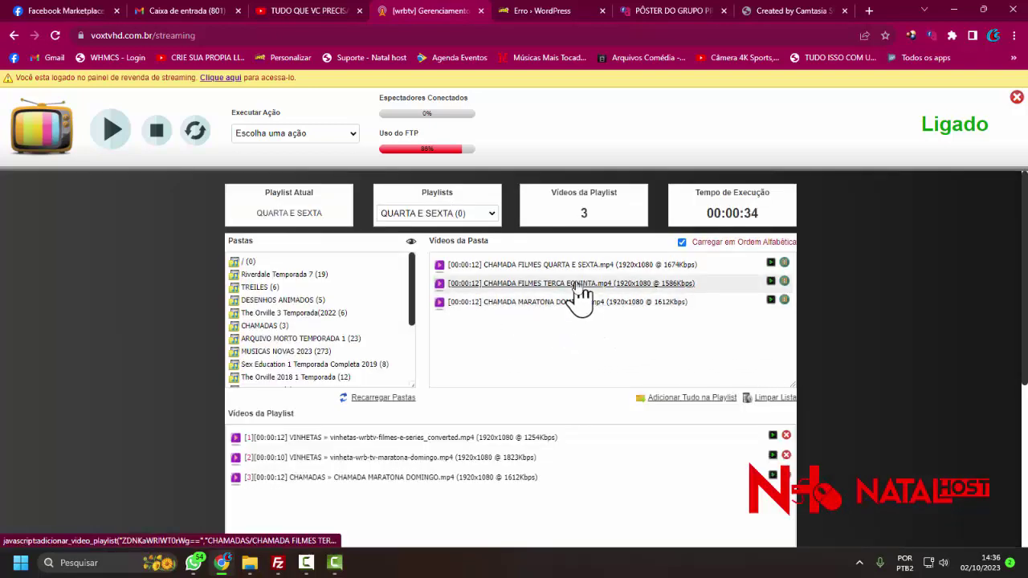
{"action": "left_click", "coordinate": [577, 283]}
{"action": "scroll", "coordinate": [205, 345], "scroll_direction": "down", "scroll_amount": 2}
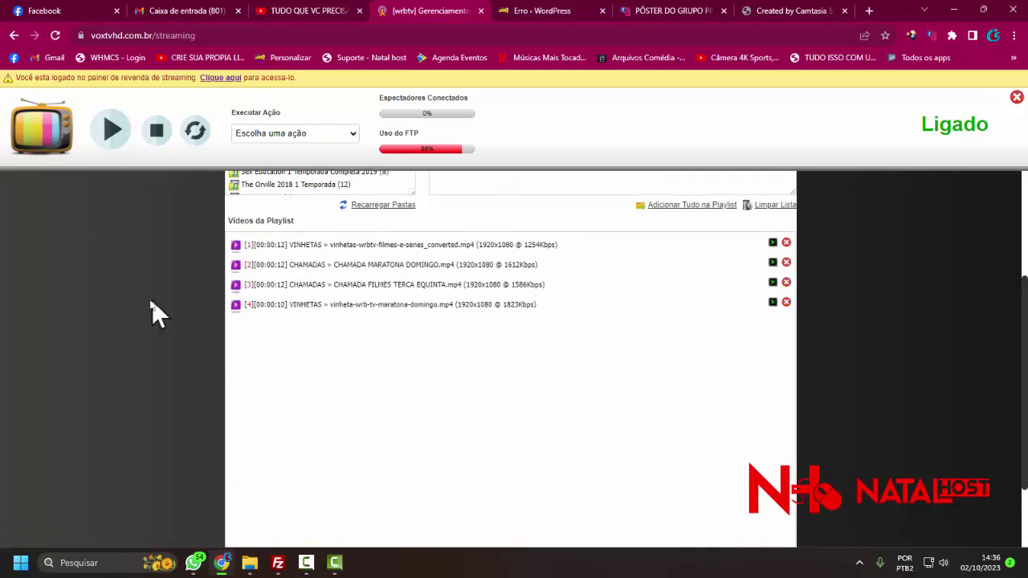
{"action": "scroll", "coordinate": [129, 299], "scroll_direction": "up", "scroll_amount": 2}
{"action": "scroll", "coordinate": [315, 378], "scroll_direction": "down", "scroll_amount": 1}
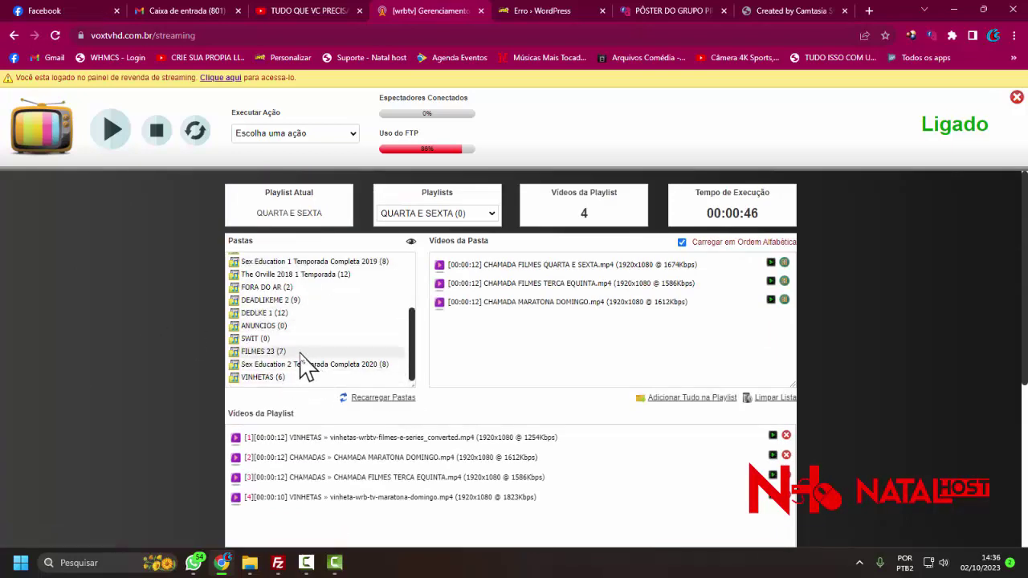
Add both chamadas again plus the baixe-o-app-1 and baixe-o-app-2 vinhetas, moving baixe-o-app-1 between the two newly added chamadas.
{"action": "left_click", "coordinate": [567, 302]}
{"action": "left_click", "coordinate": [554, 283]}
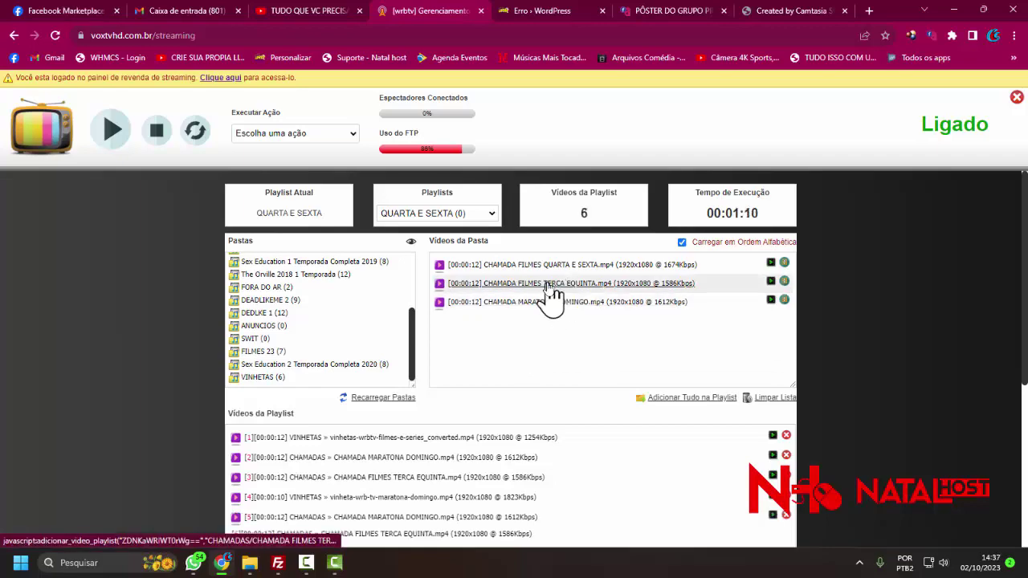
{"action": "left_click", "coordinate": [257, 313]}
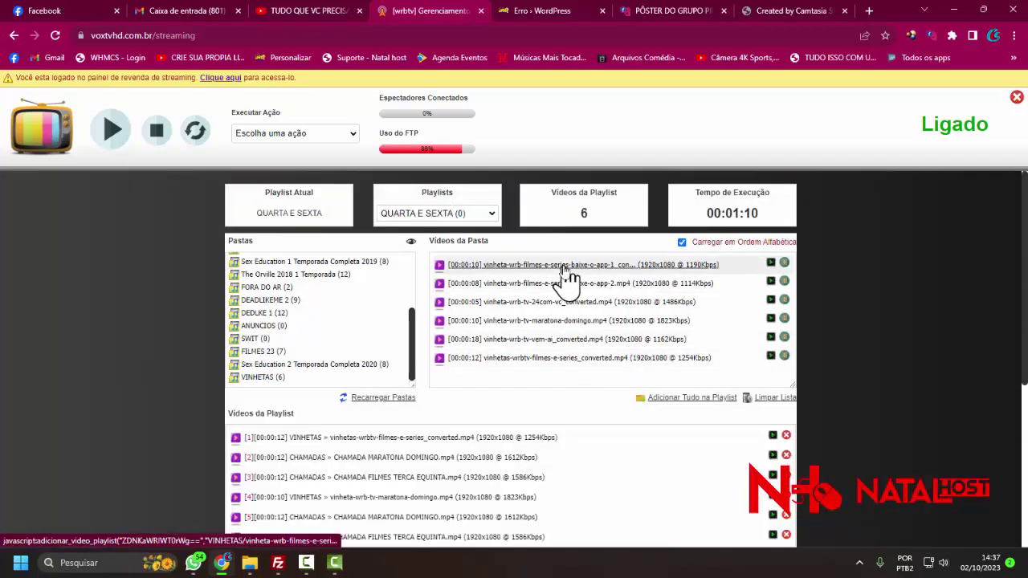
{"action": "left_click", "coordinate": [568, 265]}
{"action": "left_click", "coordinate": [587, 283]}
{"action": "scroll", "coordinate": [881, 339], "scroll_direction": "down", "scroll_amount": 3}
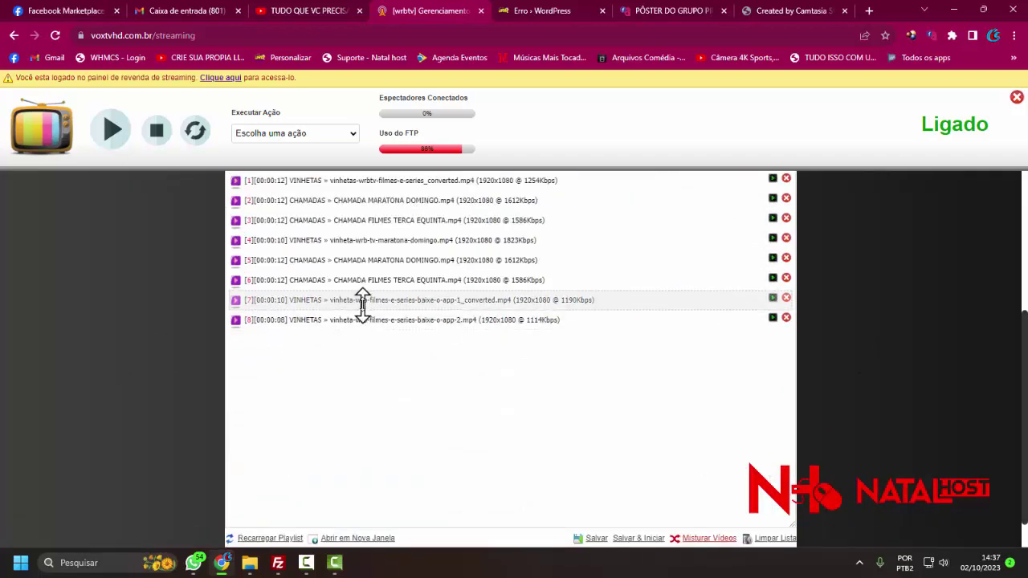
{"action": "left_click_drag", "start_coordinate": [362, 304], "coordinate": [367, 279]}
Add the vem-ai and filmes-e-series vinhetas, followed by the QUARTA E SEXTA, TERCA EQUINTA and MARATONA DOMINGO chamadas from CHAMADAS.
{"action": "scroll", "coordinate": [217, 355], "scroll_direction": "up", "scroll_amount": 3}
{"action": "left_click", "coordinate": [541, 342]}
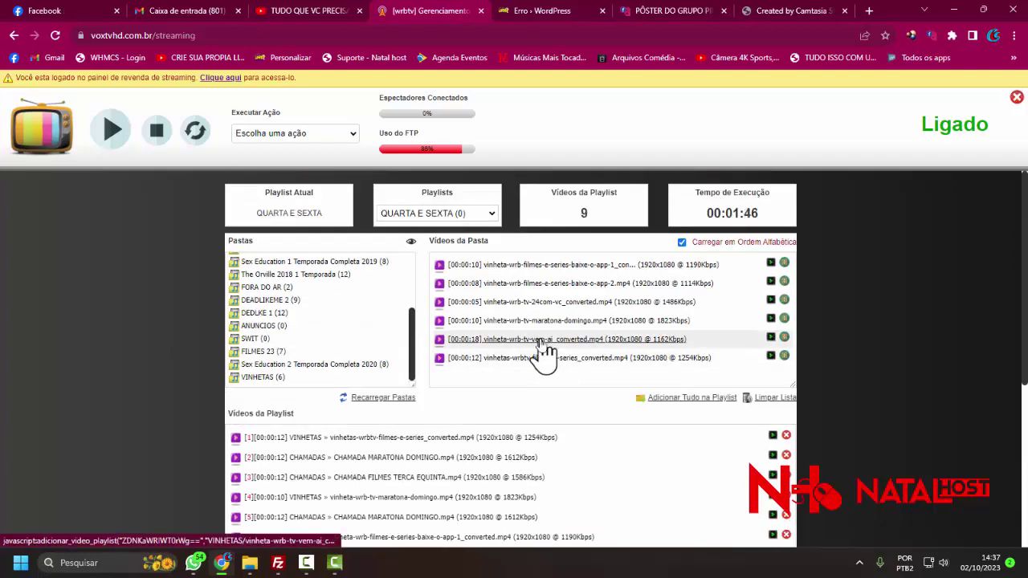
{"action": "left_click", "coordinate": [554, 359]}
{"action": "scroll", "coordinate": [284, 341], "scroll_direction": "up", "scroll_amount": 2}
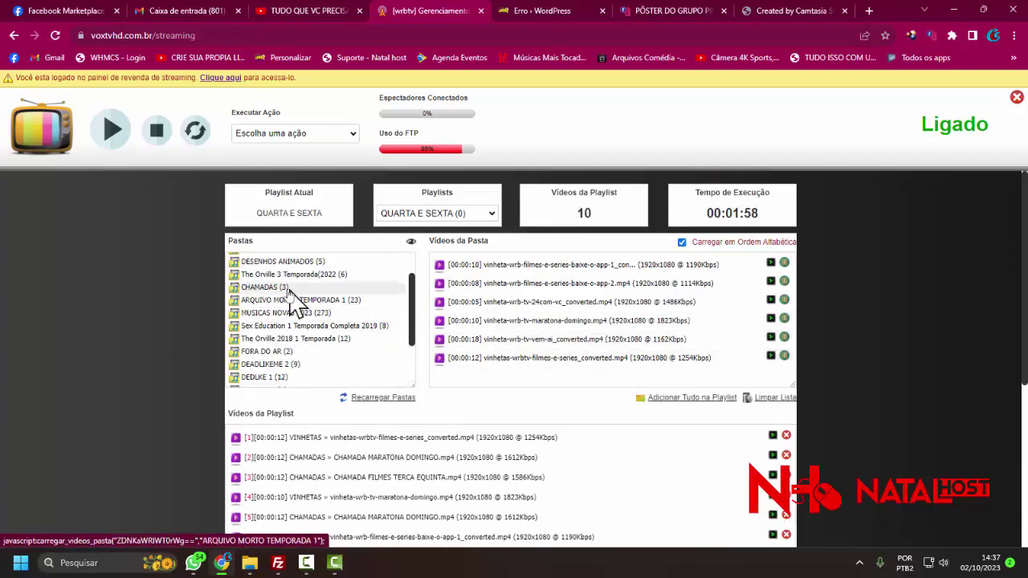
{"action": "left_click", "coordinate": [289, 287]}
{"action": "left_click", "coordinate": [567, 301]}
{"action": "left_click", "coordinate": [578, 291]}
{"action": "left_click", "coordinate": [579, 292]}
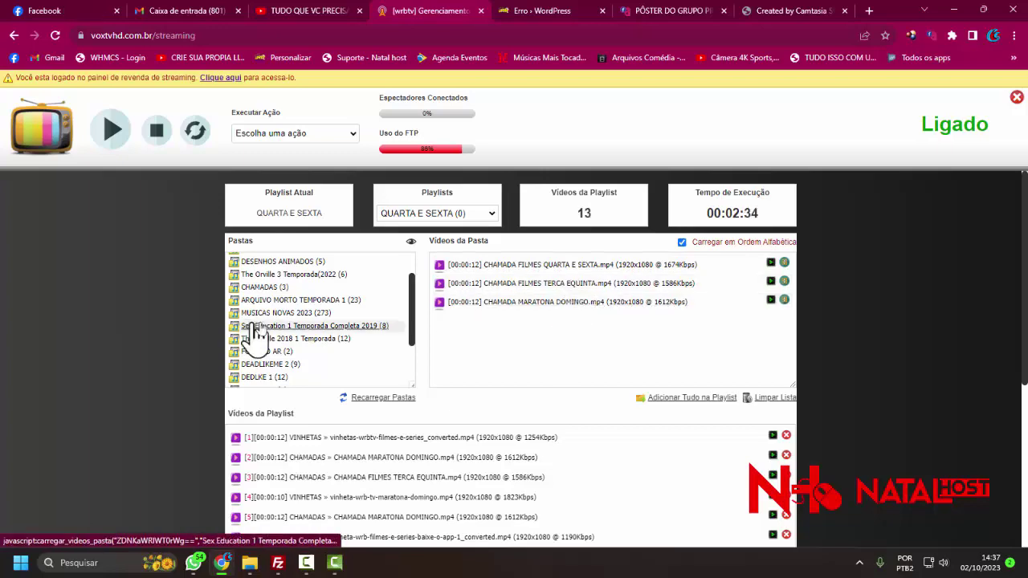
Add the baixe-o-app-2, 24com-vc, vem-ai and filmes-e-series vinhetas from VINHETAS to the end of the playlist.
{"action": "scroll", "coordinate": [254, 334], "scroll_direction": "down", "scroll_amount": 2}
{"action": "left_click", "coordinate": [264, 376]}
{"action": "left_click", "coordinate": [599, 282]}
{"action": "left_click", "coordinate": [586, 302]}
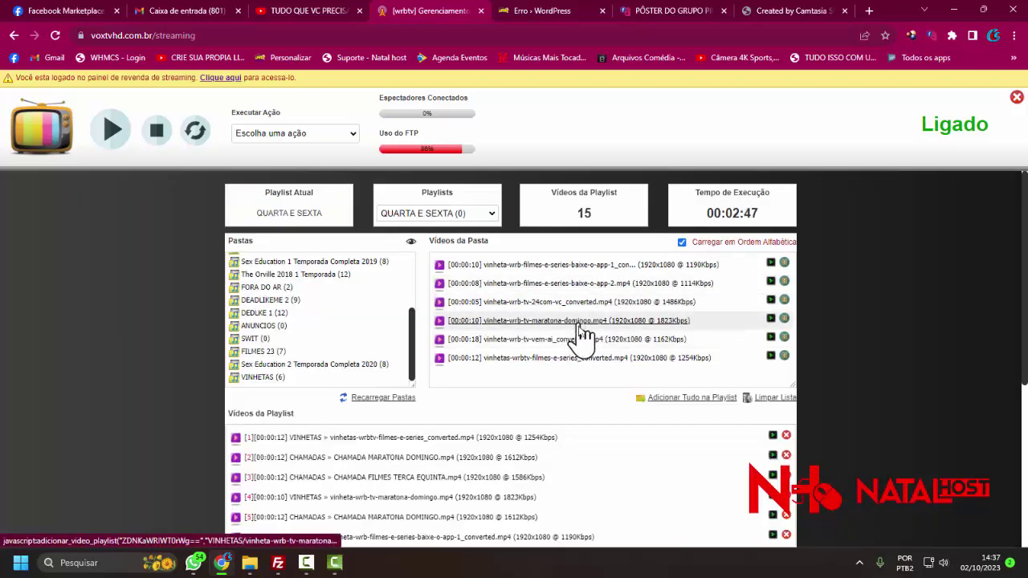
{"action": "left_click", "coordinate": [582, 339]}
{"action": "left_click", "coordinate": [592, 358]}
{"action": "scroll", "coordinate": [386, 360], "scroll_direction": "down", "scroll_amount": 4}
List the videos in the FILMES 23 folder.
{"action": "scroll", "coordinate": [401, 390], "scroll_direction": "up", "scroll_amount": 3}
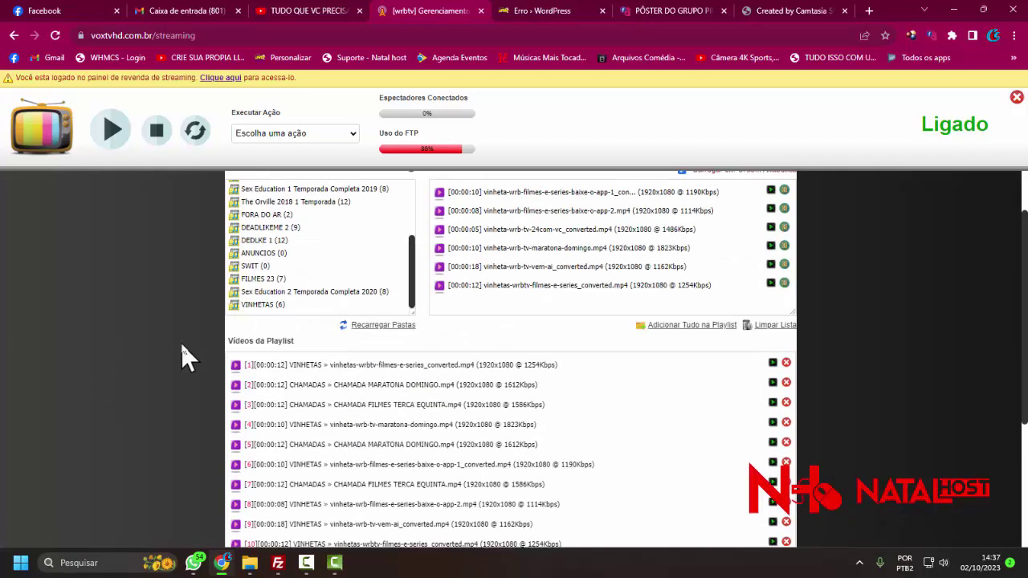
{"action": "scroll", "coordinate": [181, 345], "scroll_direction": "up", "scroll_amount": 1}
{"action": "left_click", "coordinate": [277, 343]}
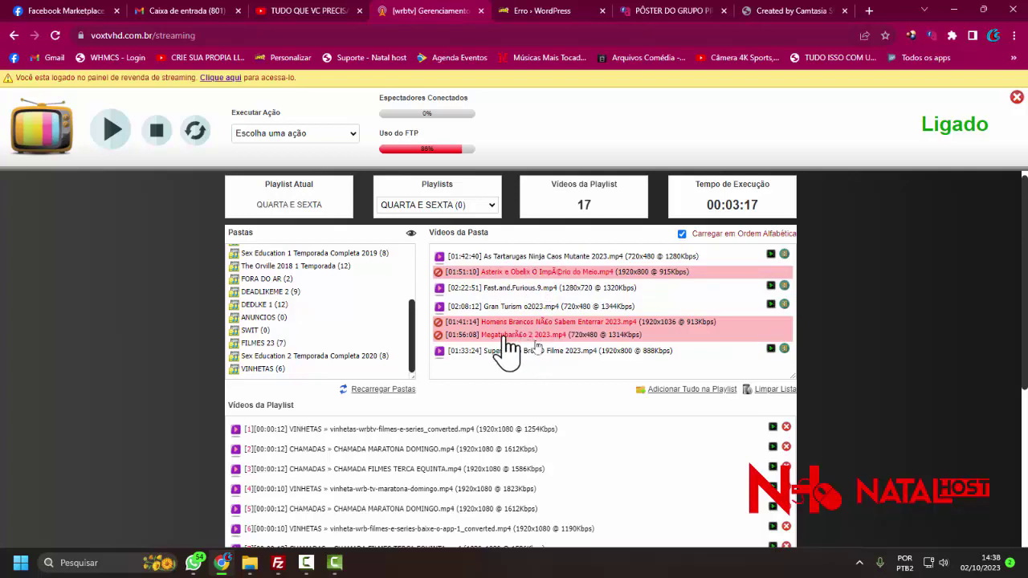
Switch to the FileZilla window connected to the WRBTV server and open the remote FILMES 23 folder.
{"action": "left_click", "coordinate": [277, 563]}
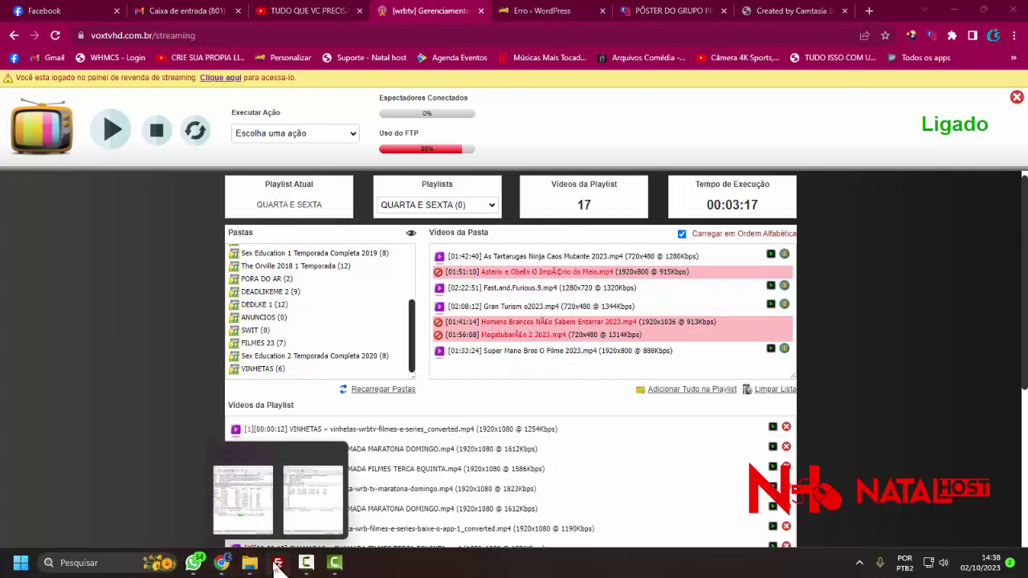
{"action": "left_click", "coordinate": [315, 493]}
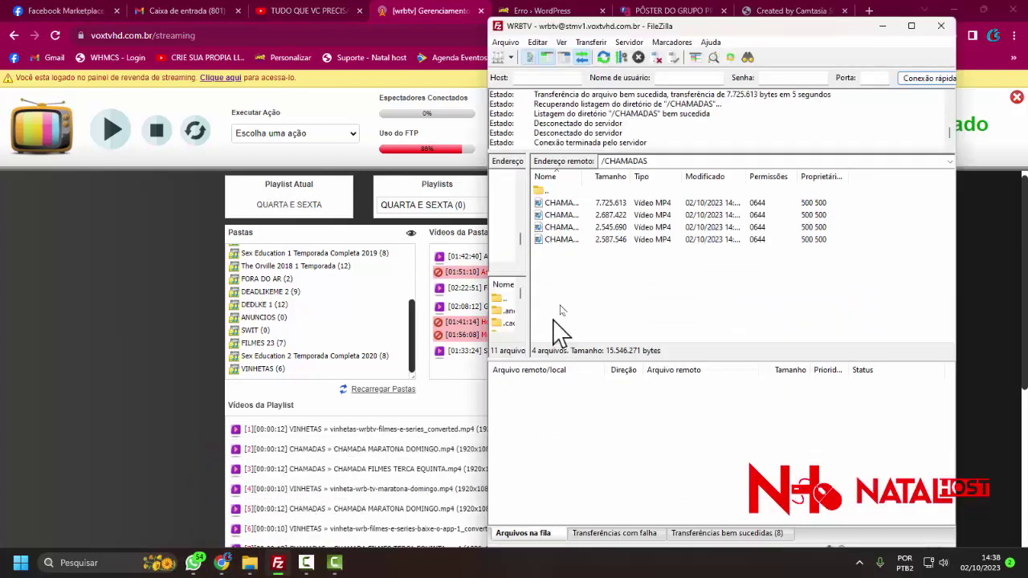
{"action": "double_click", "coordinate": [557, 191]}
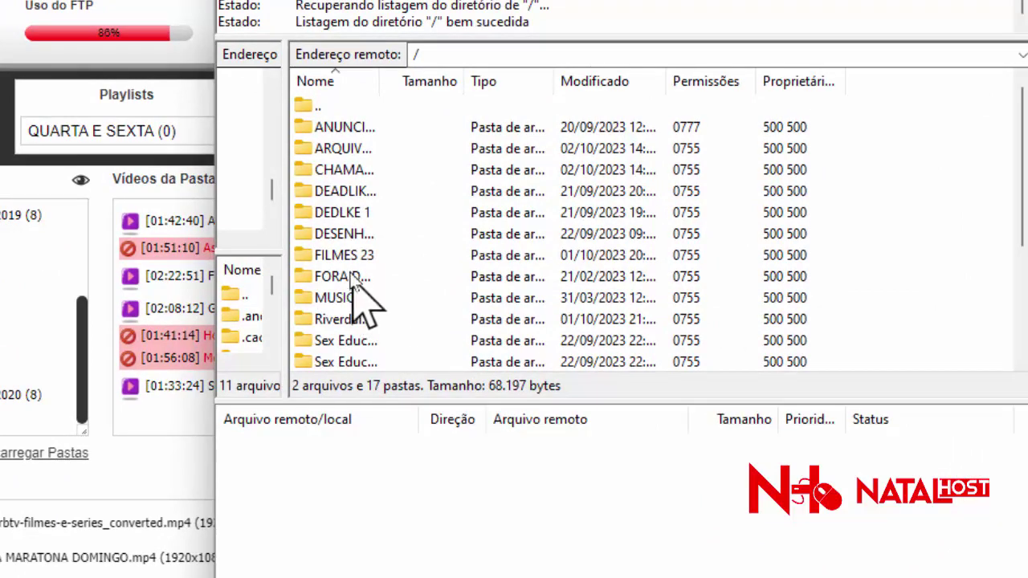
{"action": "double_click", "coordinate": [347, 257]}
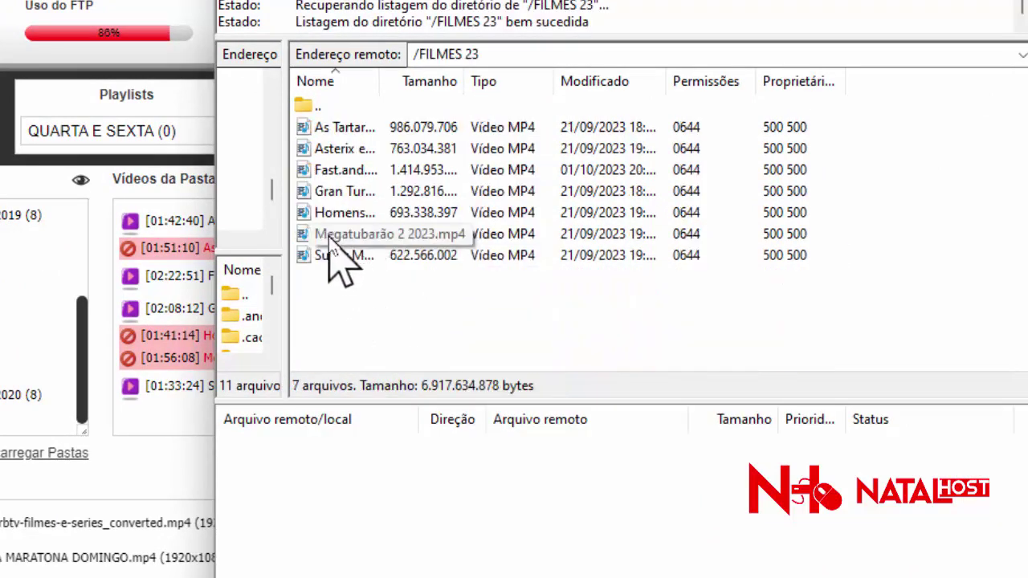
Rename the remote Megatubarão film as Megatubarao 2 2023.mp4, without the accent.
{"action": "left_click", "coordinate": [330, 242]}
{"action": "left_click", "coordinate": [374, 239]}
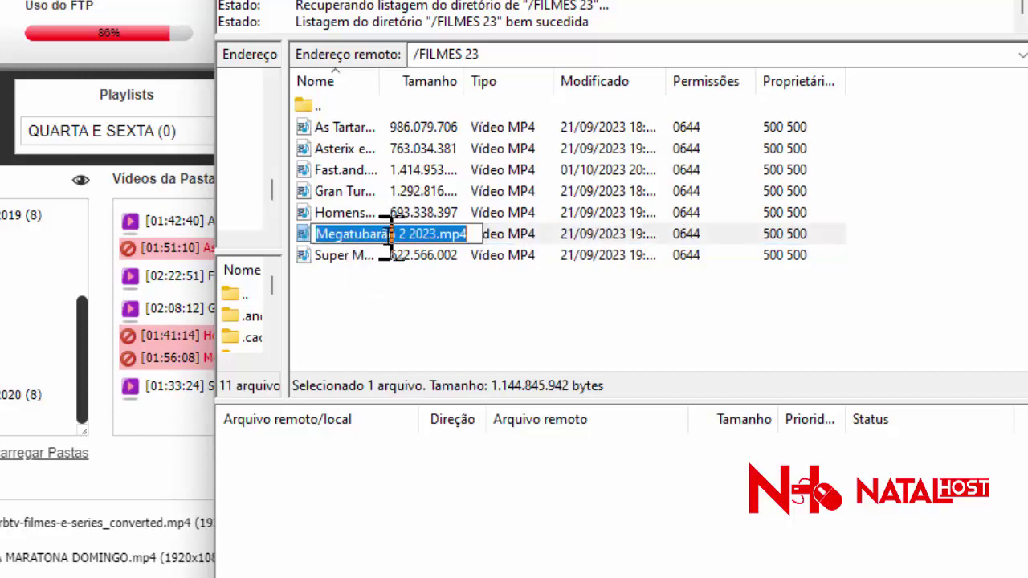
{"action": "left_click", "coordinate": [391, 234]}
{"action": "key", "text": "BackSpace"}
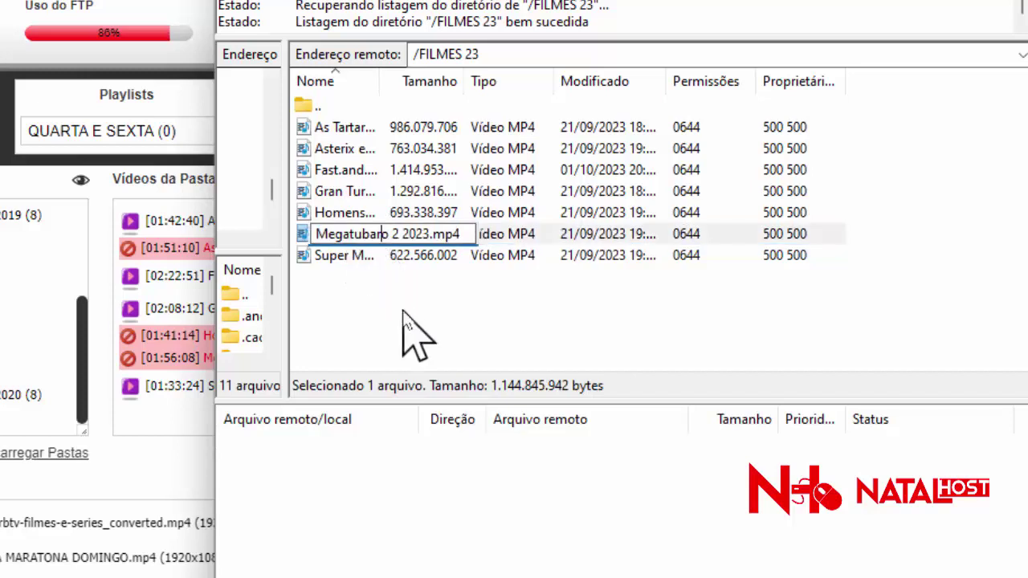
Rename the remote Homens Brancos film as Homens Brancos Nao Sabem Enterrar 2023.mp4, without the accent.
{"action": "left_click", "coordinate": [353, 214]}
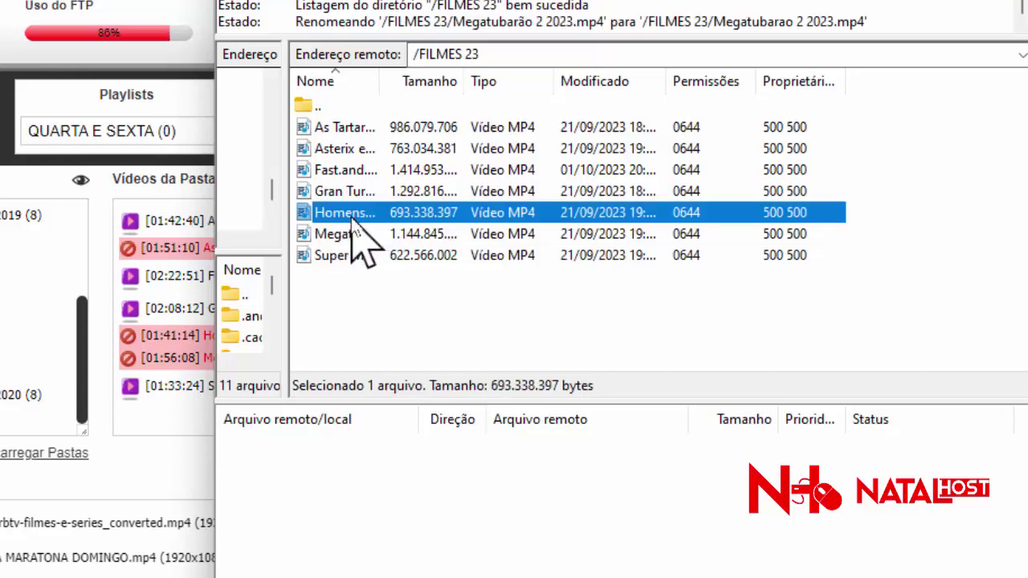
{"action": "key", "text": "F2"}
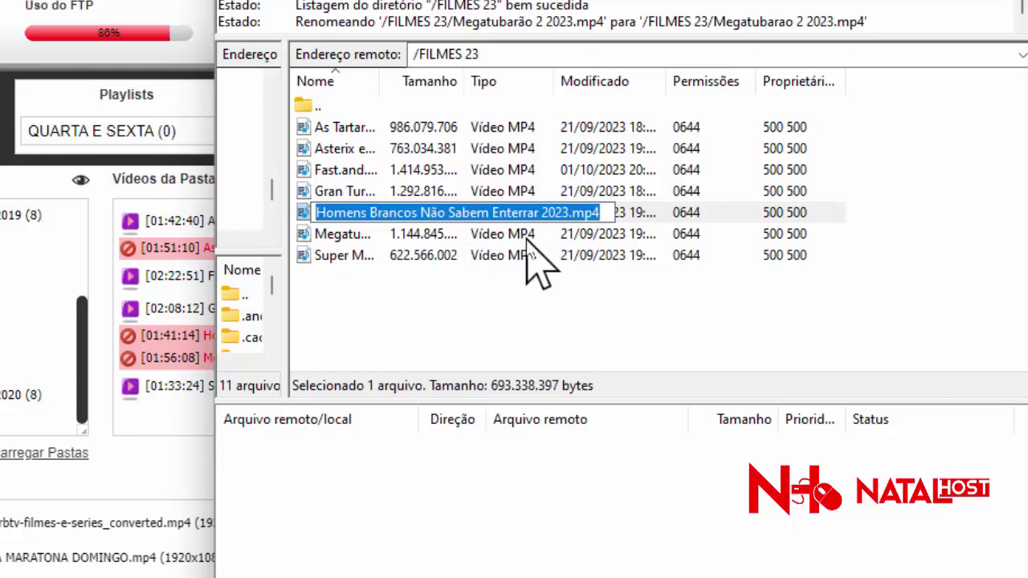
{"action": "left_click", "coordinate": [485, 213]}
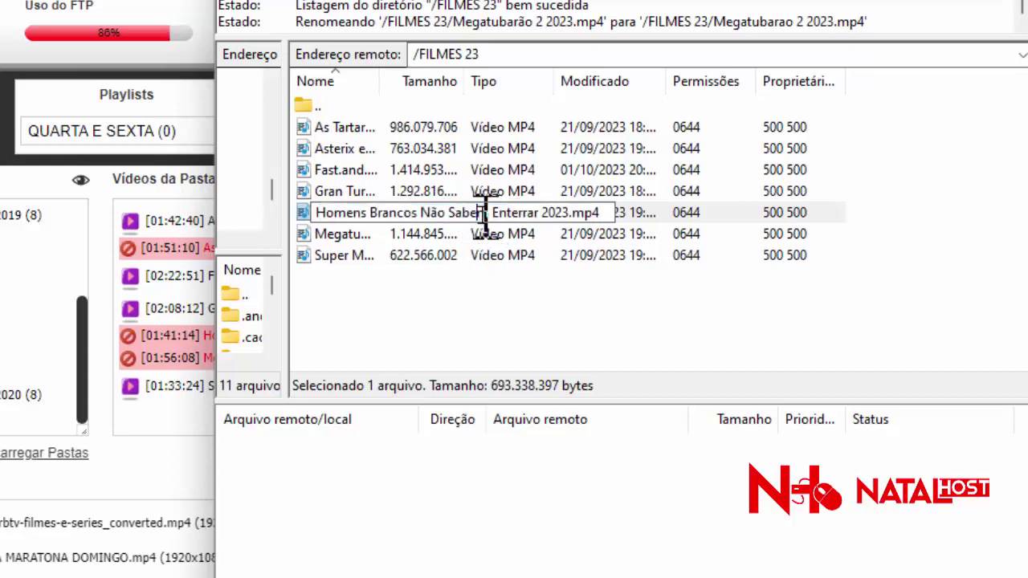
{"action": "left_click", "coordinate": [440, 212]}
{"action": "key", "text": "BackSpace"}
{"action": "type", "text": "a"}
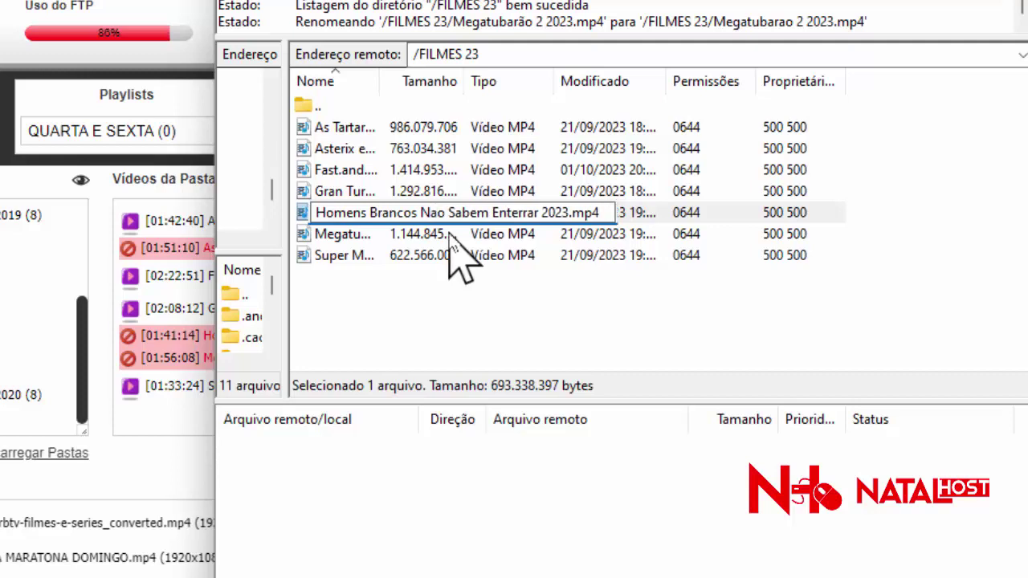
Rename the remote Asterix film as Asterix e Obelix O Imperio do Meio.mp4, without the accent.
{"action": "left_click", "coordinate": [316, 151]}
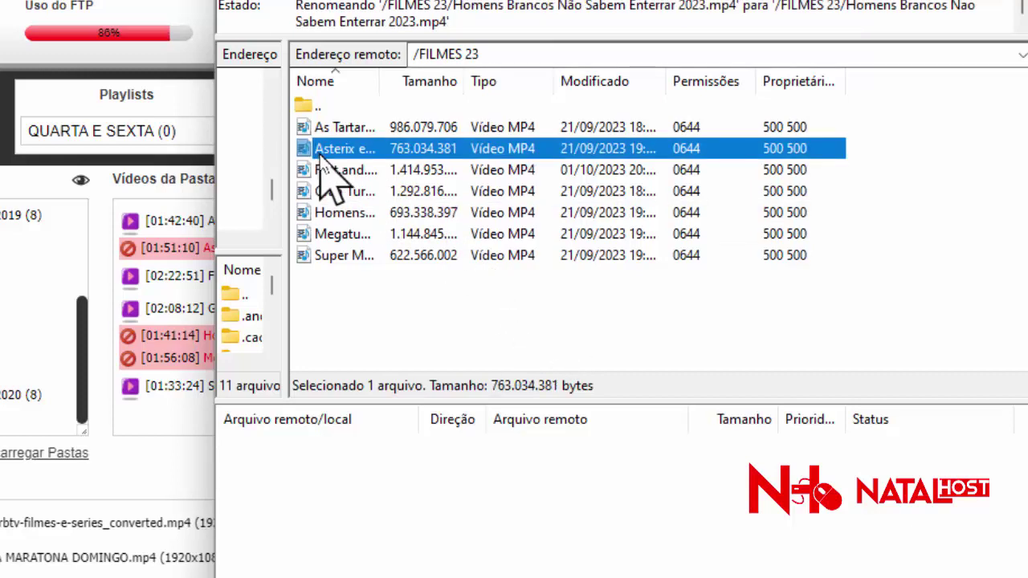
{"action": "left_click", "coordinate": [329, 154]}
{"action": "left_click", "coordinate": [477, 154]}
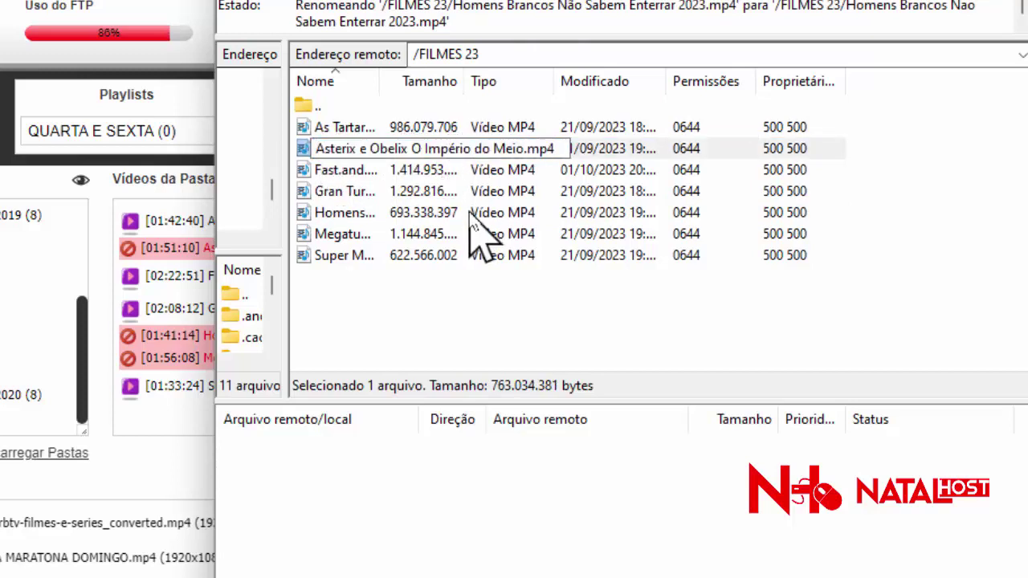
{"action": "key", "text": "BackSpace"}
{"action": "type", "text": "e"}
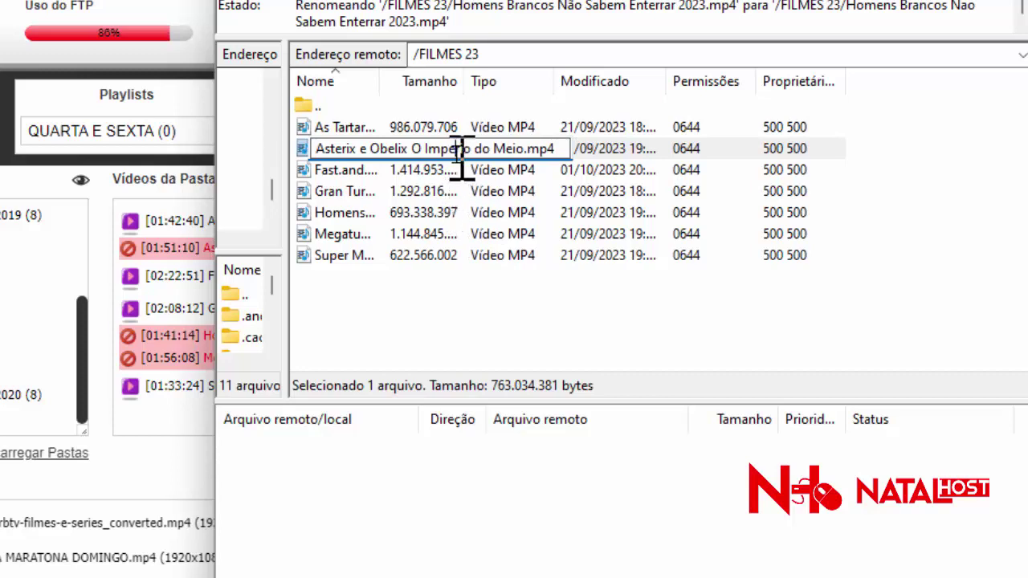
{"action": "left_click", "coordinate": [345, 170]}
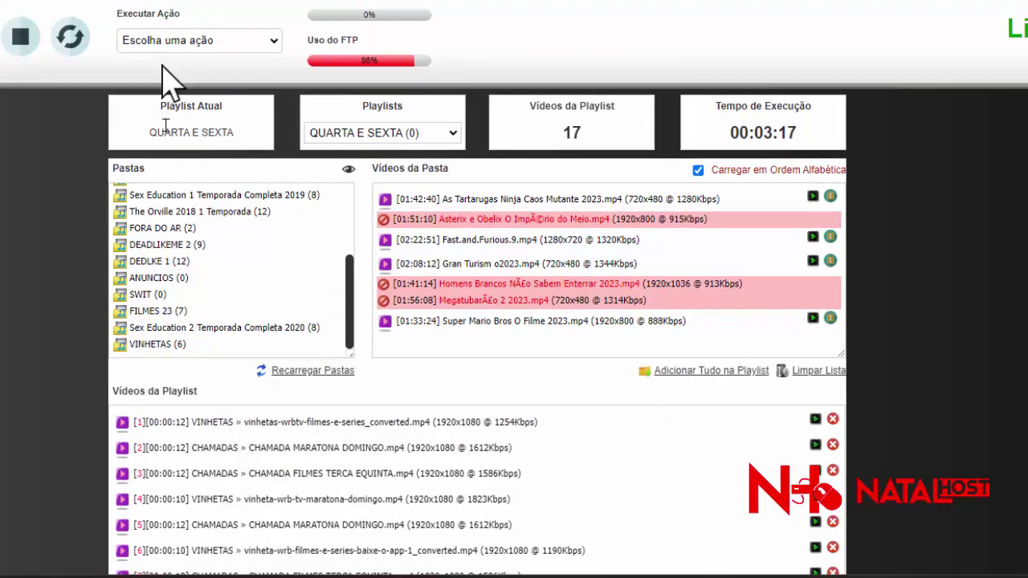
Reload the streaming panel's folder list and load the FILMES 23 videos again.
{"action": "left_click", "coordinate": [324, 375]}
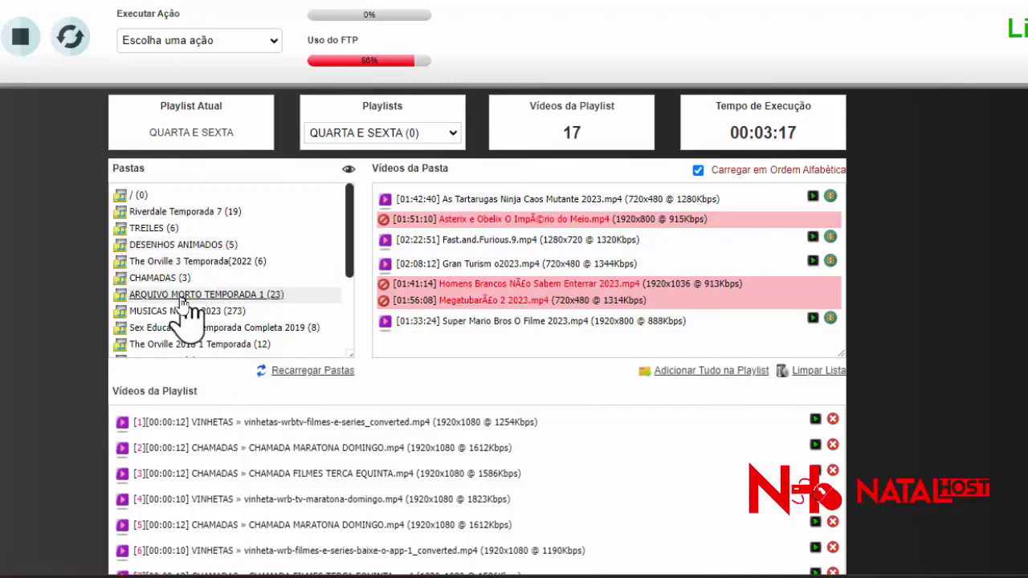
{"action": "scroll", "coordinate": [183, 301], "scroll_direction": "down", "scroll_amount": 3}
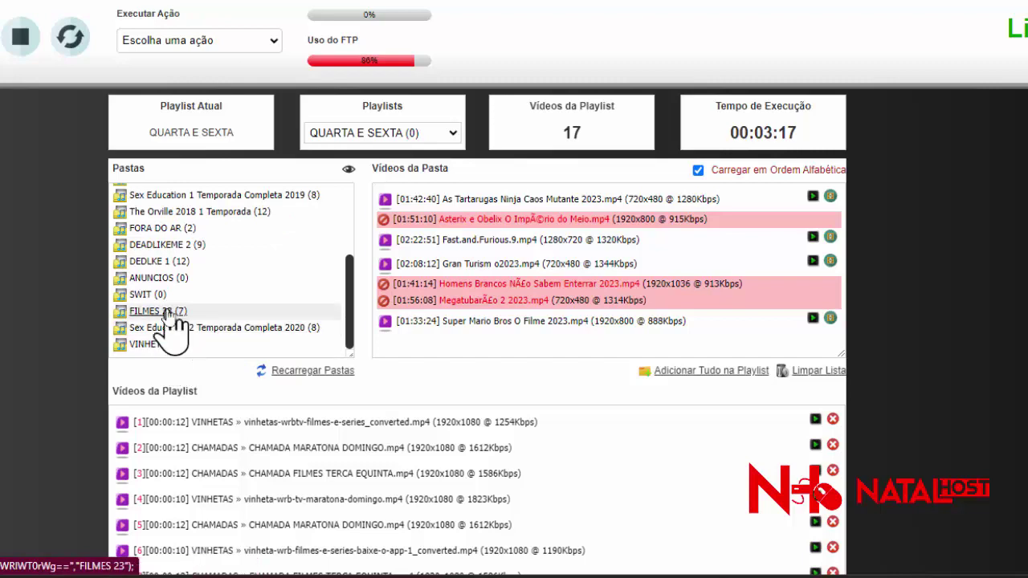
{"action": "left_click", "coordinate": [153, 311]}
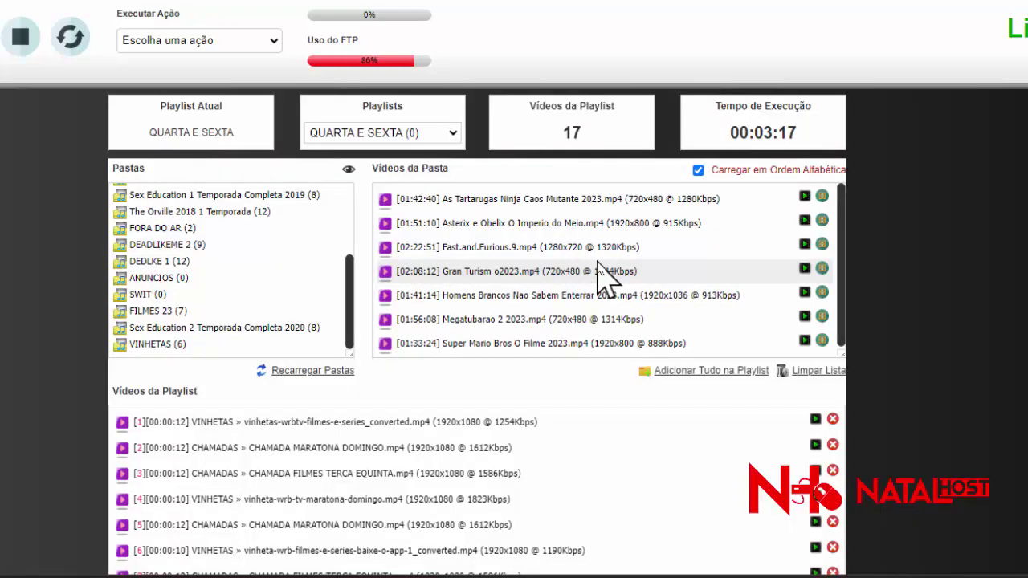
{"action": "scroll", "coordinate": [598, 273], "scroll_direction": "down", "scroll_amount": 1}
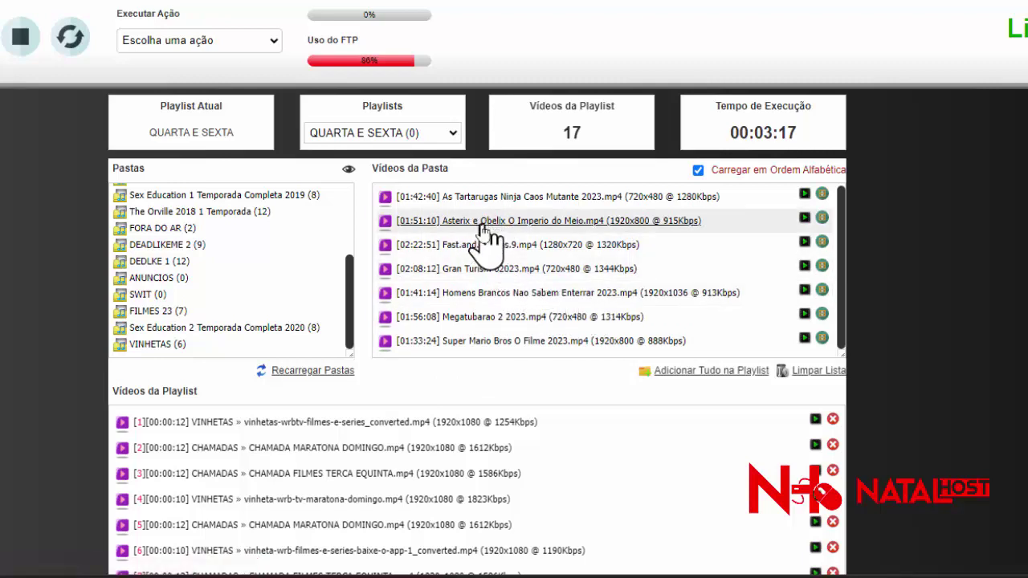
{"action": "scroll", "coordinate": [401, 333], "scroll_direction": "down", "scroll_amount": 5}
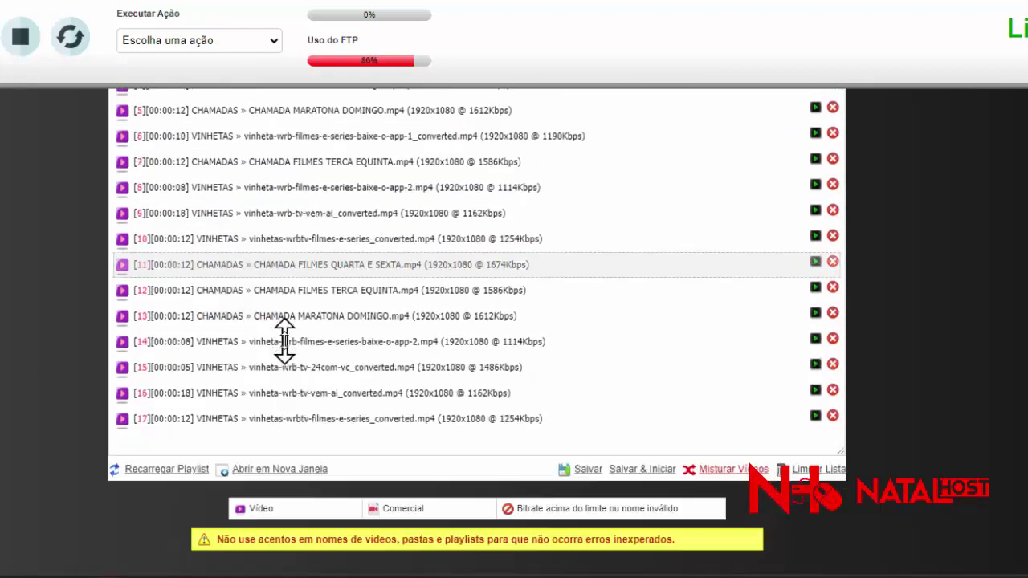
{"action": "scroll", "coordinate": [282, 340], "scroll_direction": "up", "scroll_amount": 3}
{"action": "scroll", "coordinate": [302, 358], "scroll_direction": "up", "scroll_amount": 2}
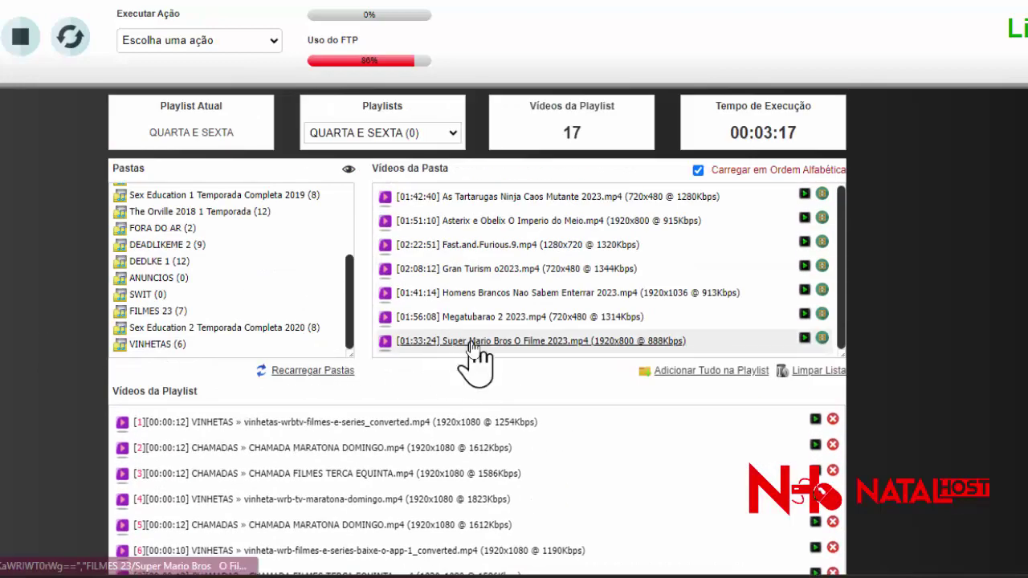
{"action": "scroll", "coordinate": [229, 344], "scroll_direction": "down", "scroll_amount": 5}
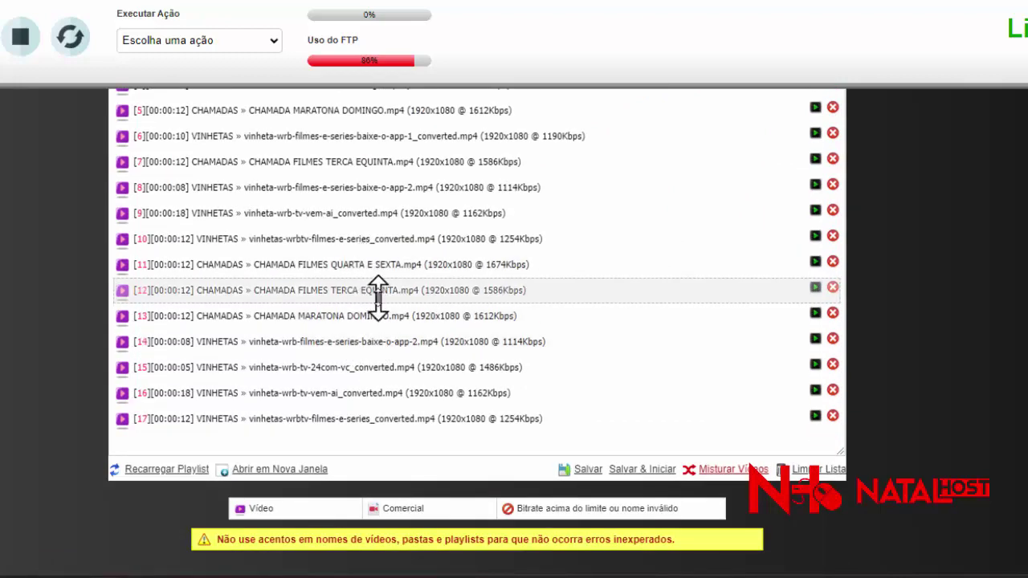
Preview the playlist's CHAMADA FILMES QUARTA E SEXTA.mp4 and close the player.
{"action": "left_click", "coordinate": [815, 261]}
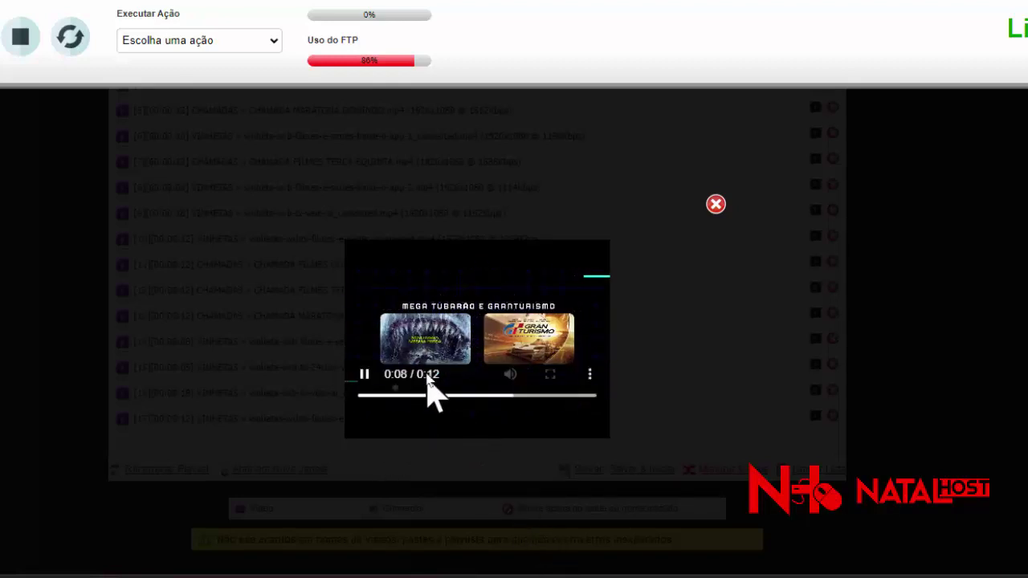
{"action": "left_click", "coordinate": [715, 204]}
Add Megatubarao 2 2023.mp4 and Fast.and.Furious.9.mp4 from FILMES 23 to the playlist.
{"action": "scroll", "coordinate": [479, 361], "scroll_direction": "up", "scroll_amount": 2}
{"action": "scroll", "coordinate": [478, 362], "scroll_direction": "up", "scroll_amount": 2}
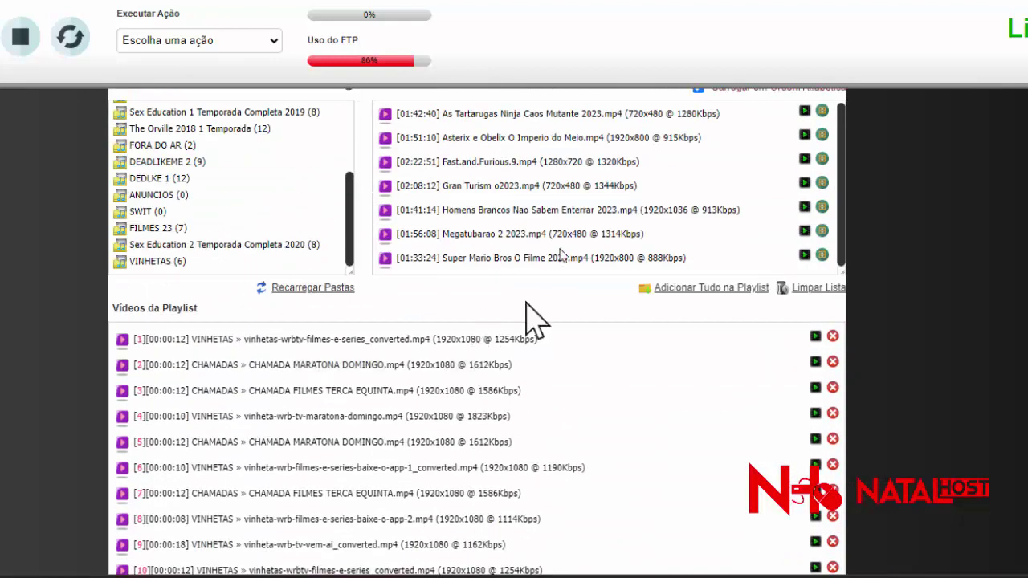
{"action": "left_click", "coordinate": [502, 234]}
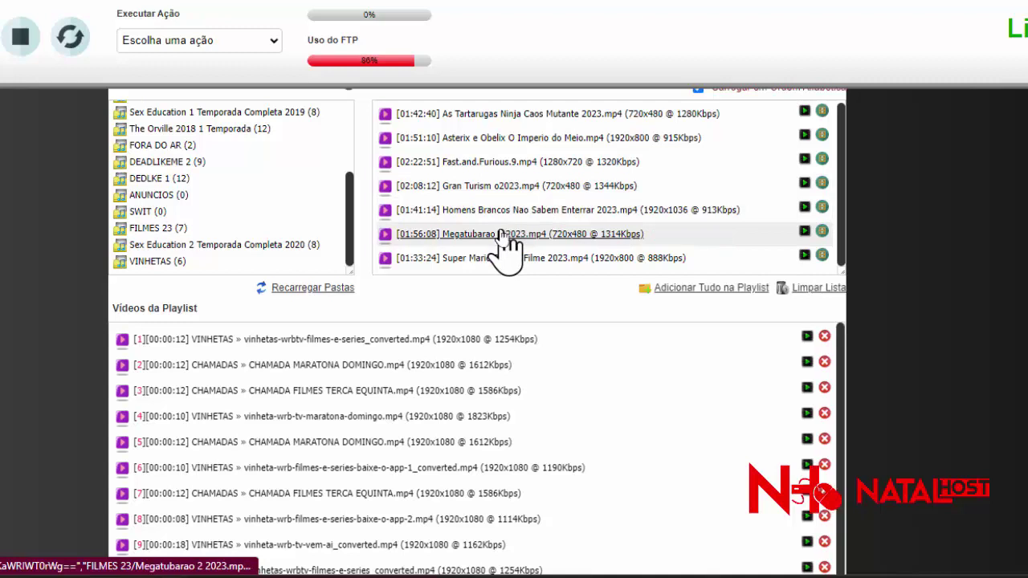
{"action": "left_click", "coordinate": [440, 170]}
{"action": "scroll", "coordinate": [313, 426], "scroll_direction": "down", "scroll_amount": 5}
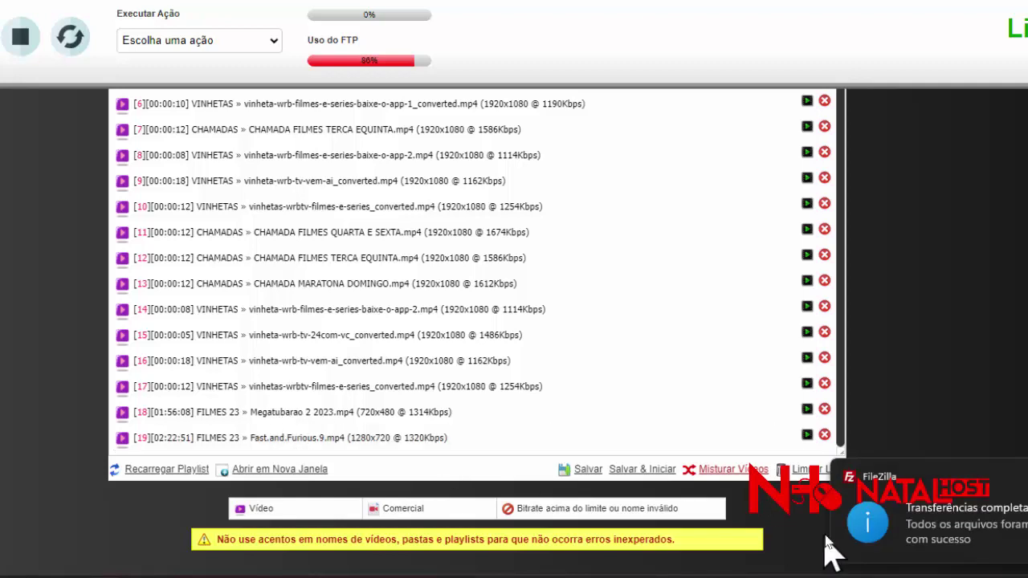
Check the transfer queue in FileZilla and return to the streaming panel.
{"action": "mouse_move", "coordinate": [185, 571]}
{"action": "left_click", "coordinate": [138, 551]}
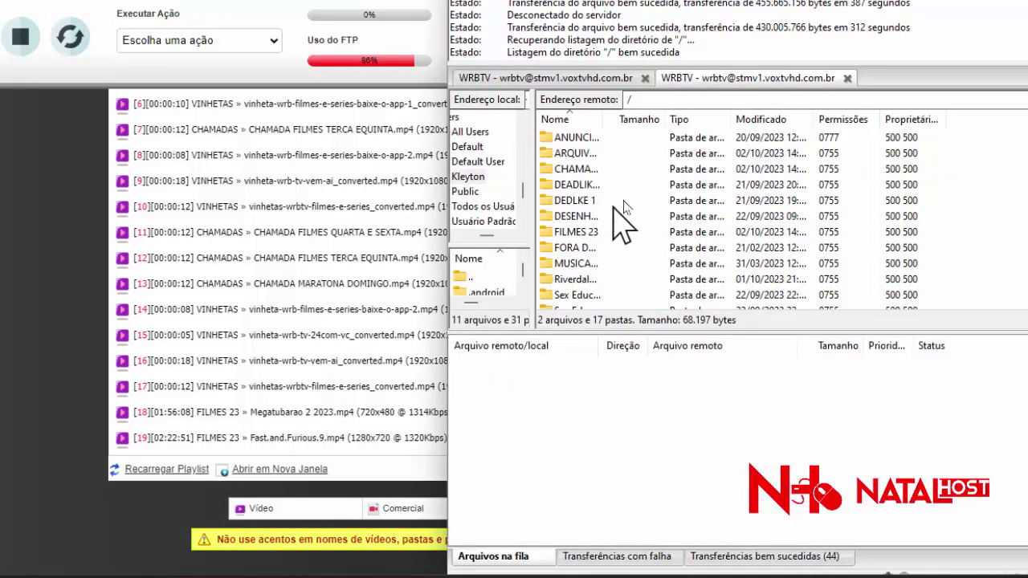
{"action": "left_click", "coordinate": [90, 474]}
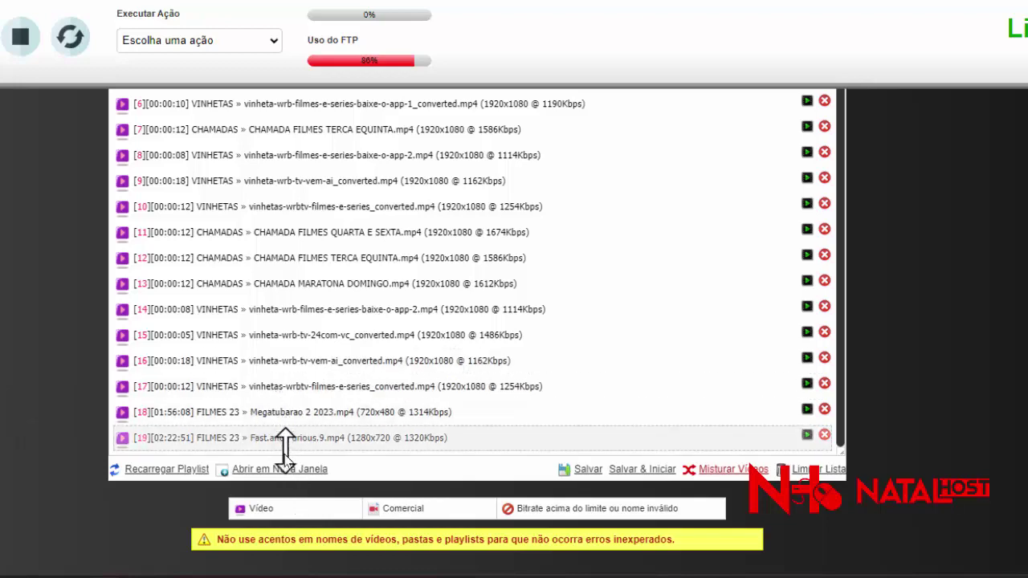
Load the VINHETAS folder and add vinhetas-wrbtv-filmes-e-series_converted.mp4 and vinheta-wrb-tv-24com-vc_converted.mp4 to the playlist.
{"action": "scroll", "coordinate": [8, 377], "scroll_direction": "up", "scroll_amount": 1}
{"action": "scroll", "coordinate": [8, 377], "scroll_direction": "up", "scroll_amount": 3}
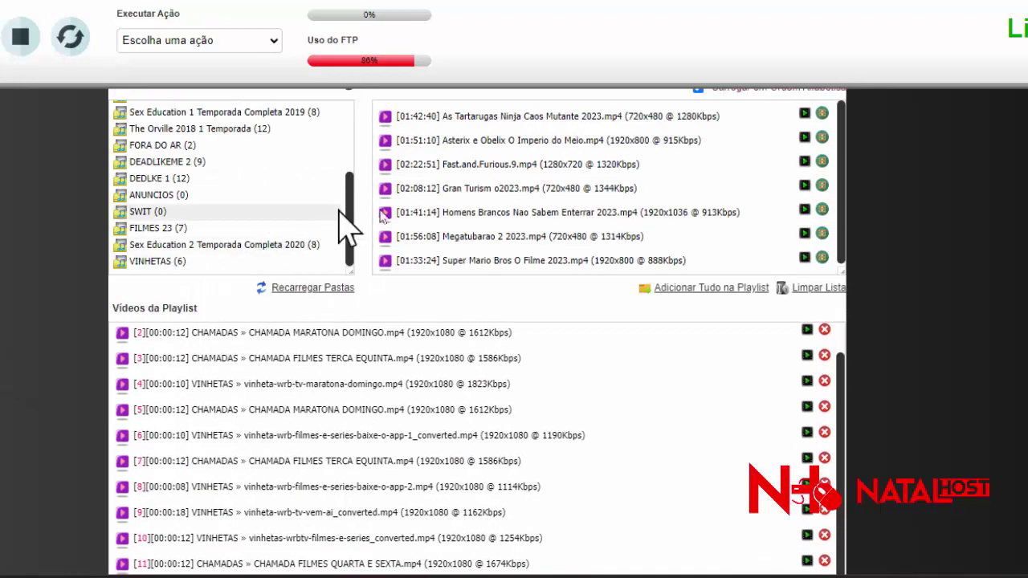
{"action": "scroll", "coordinate": [232, 256], "scroll_direction": "down", "scroll_amount": 1}
{"action": "scroll", "coordinate": [7, 229], "scroll_direction": "up", "scroll_amount": 1}
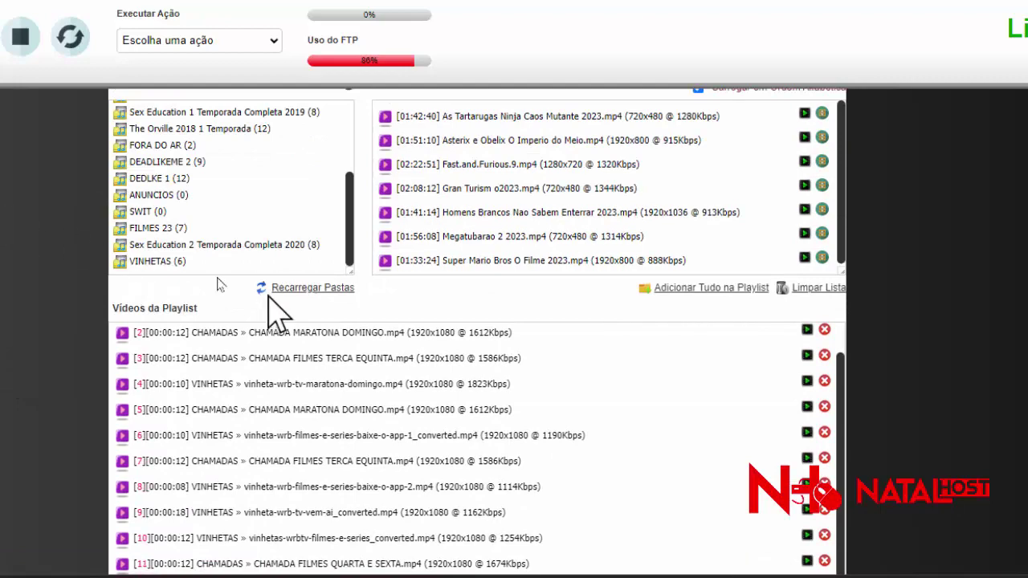
{"action": "left_click", "coordinate": [145, 263]}
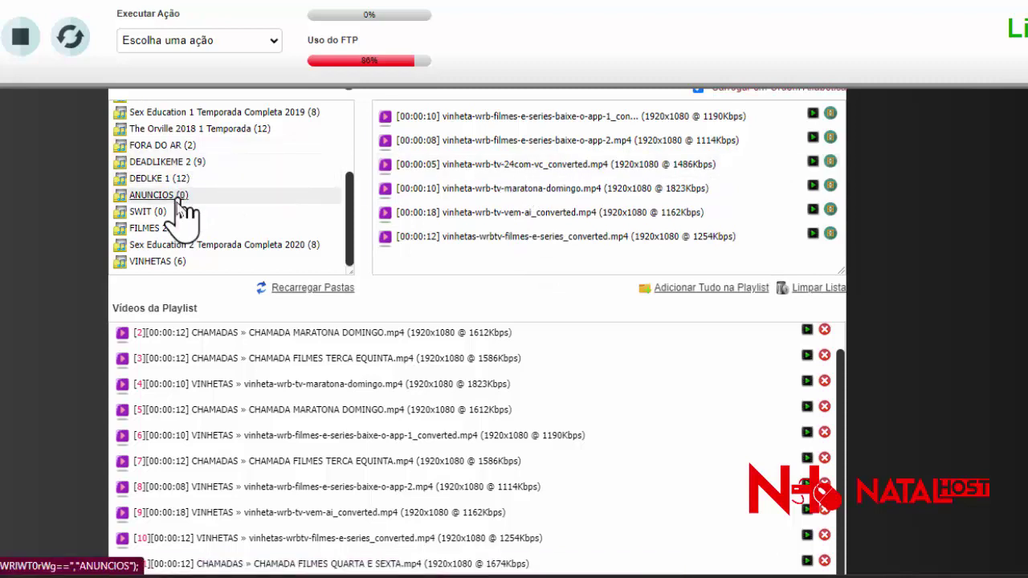
Load the CHAMADAS folder and add CHAMADA FILMES TERCA EQUINTA.mp4 and CHAMADA MARATONA DOMINGO.mp4 to the playlist.
{"action": "scroll", "coordinate": [165, 233], "scroll_direction": "up", "scroll_amount": 2}
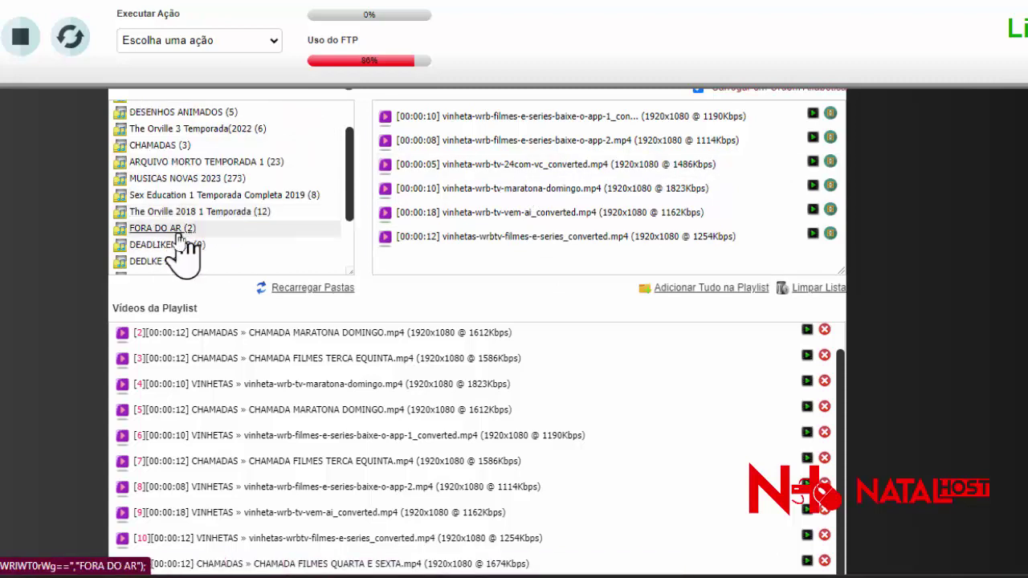
{"action": "scroll", "coordinate": [48, 265], "scroll_direction": "up", "scroll_amount": 2}
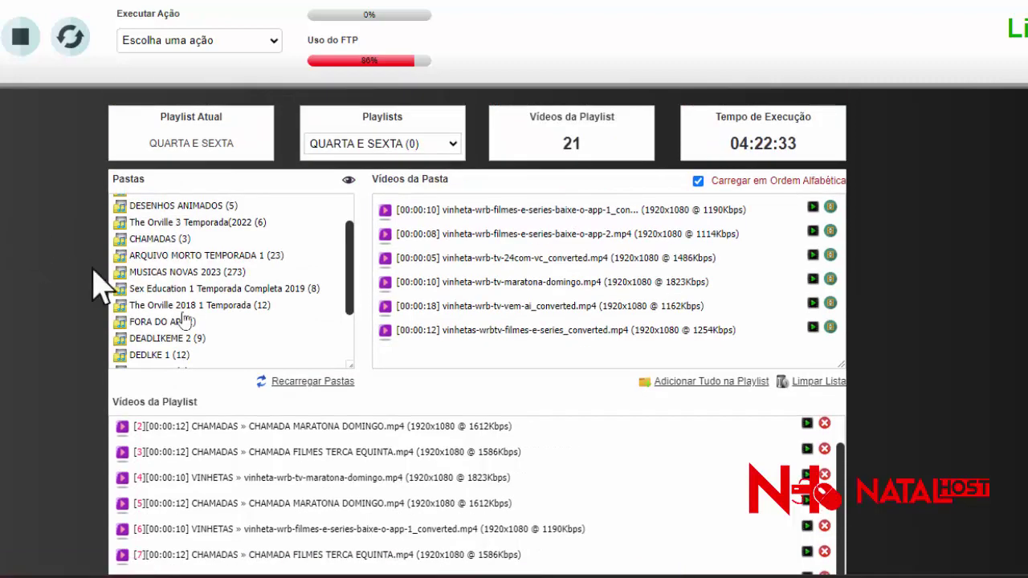
{"action": "left_click", "coordinate": [173, 239]}
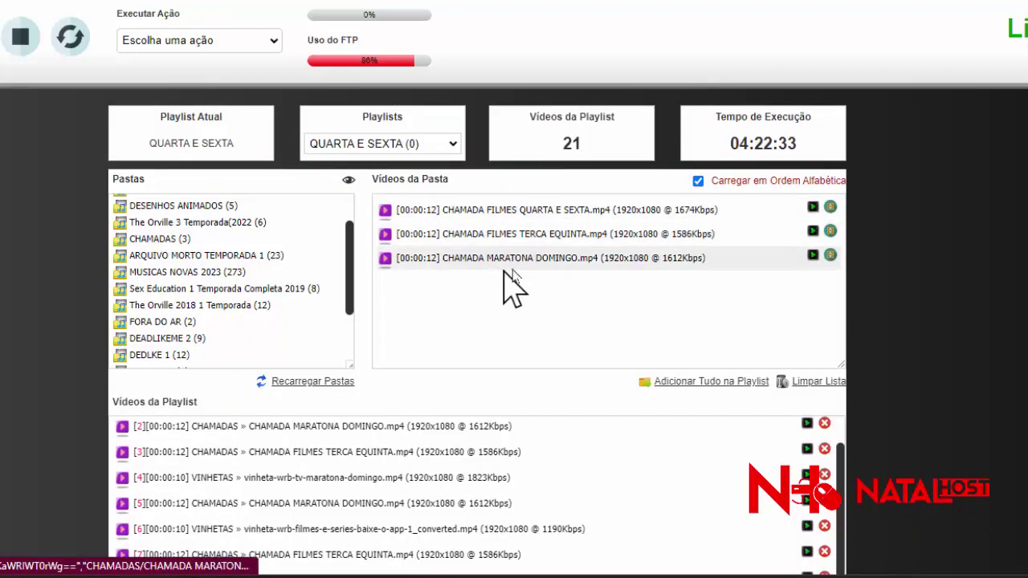
{"action": "left_click", "coordinate": [592, 235]}
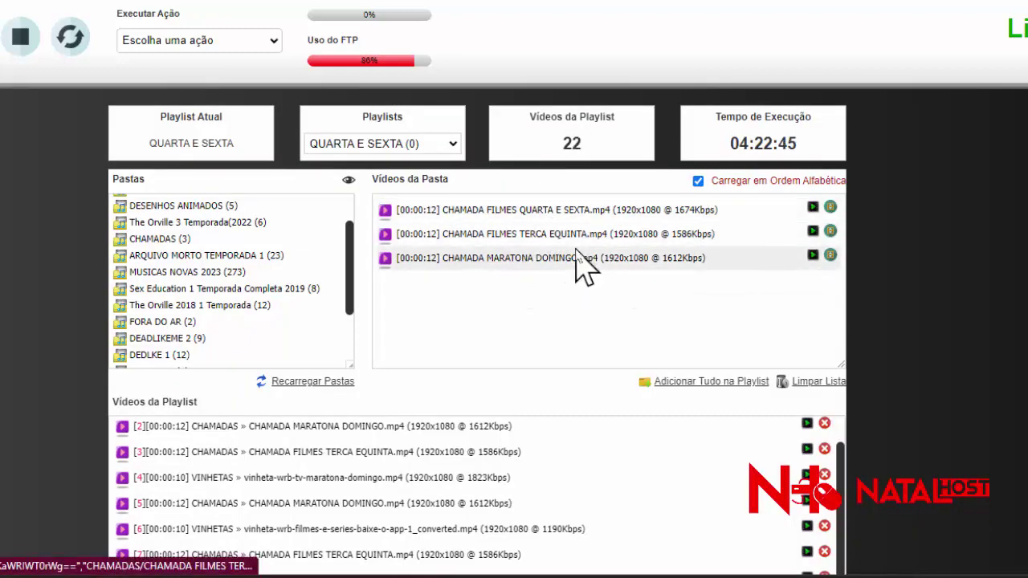
{"action": "left_click", "coordinate": [579, 261]}
Load the VINHETAS folder and add vinheta-wrb-filmes-e-series-baixe-o-app-2.mp4 and vinheta-wrb-filmes-e-series-baixe-o-app-1_converted.mp4 to the playlist.
{"action": "scroll", "coordinate": [131, 321], "scroll_direction": "down", "scroll_amount": 3}
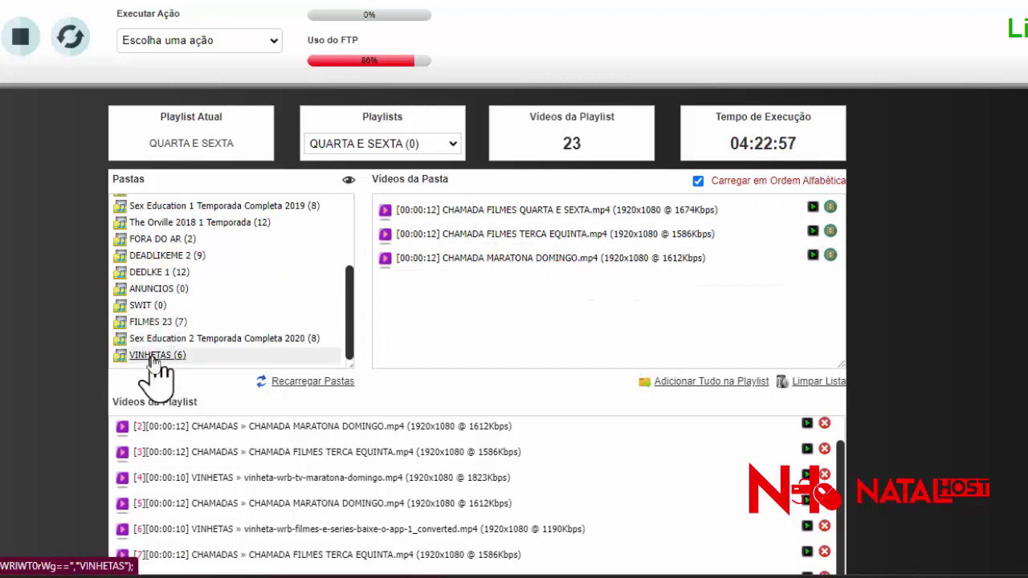
{"action": "left_click", "coordinate": [145, 356]}
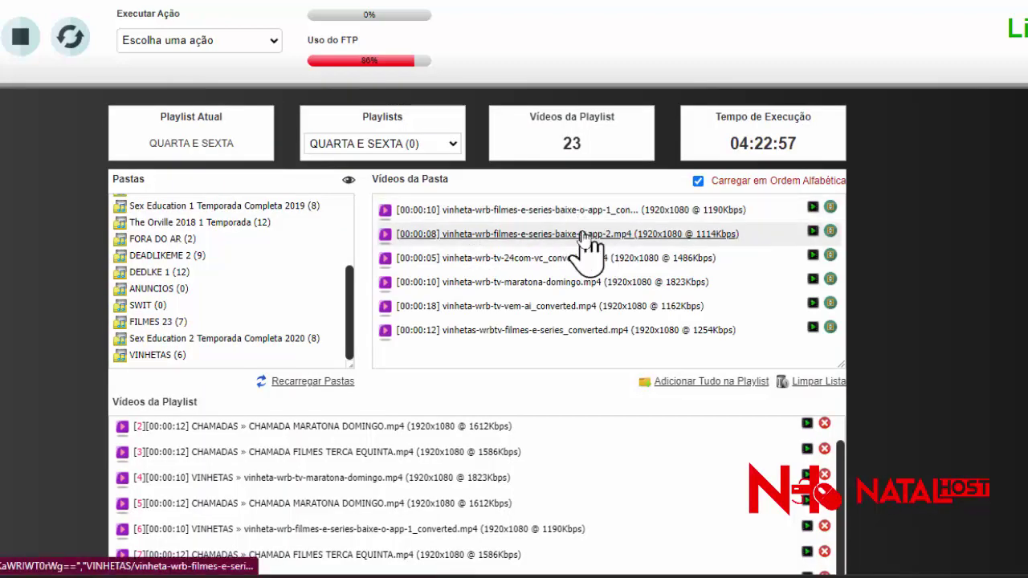
{"action": "left_click", "coordinate": [584, 211]}
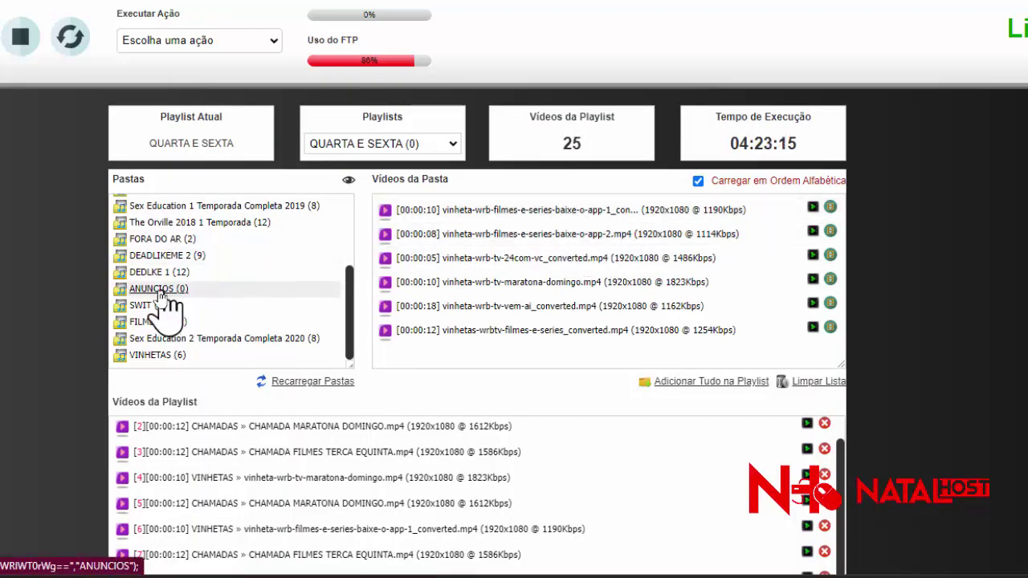
Load the videos of the CHAMADAS folder again.
{"action": "scroll", "coordinate": [177, 326], "scroll_direction": "down", "scroll_amount": 1}
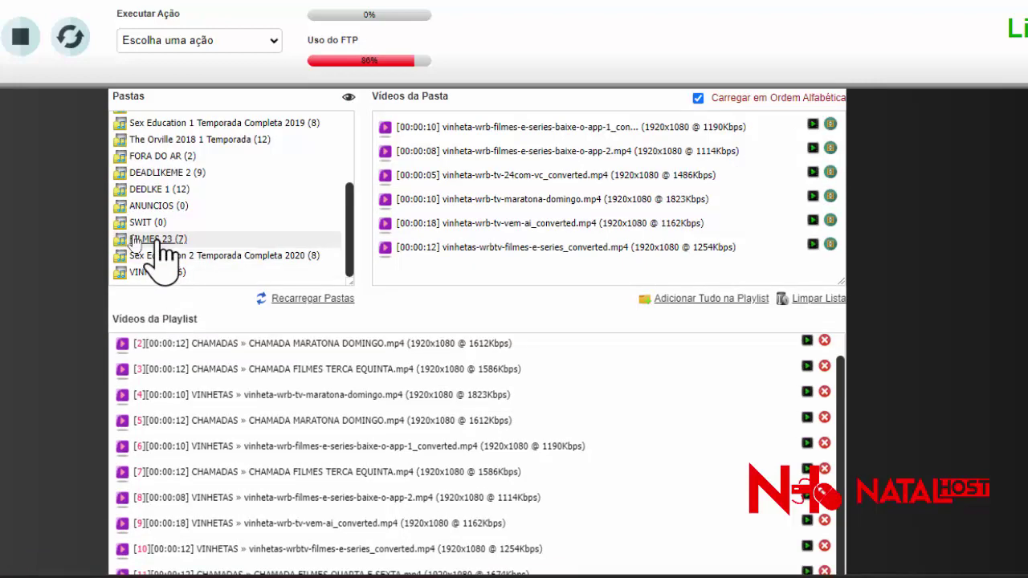
{"action": "scroll", "coordinate": [56, 283], "scroll_direction": "up", "scroll_amount": 1}
{"action": "scroll", "coordinate": [183, 301], "scroll_direction": "up", "scroll_amount": 1}
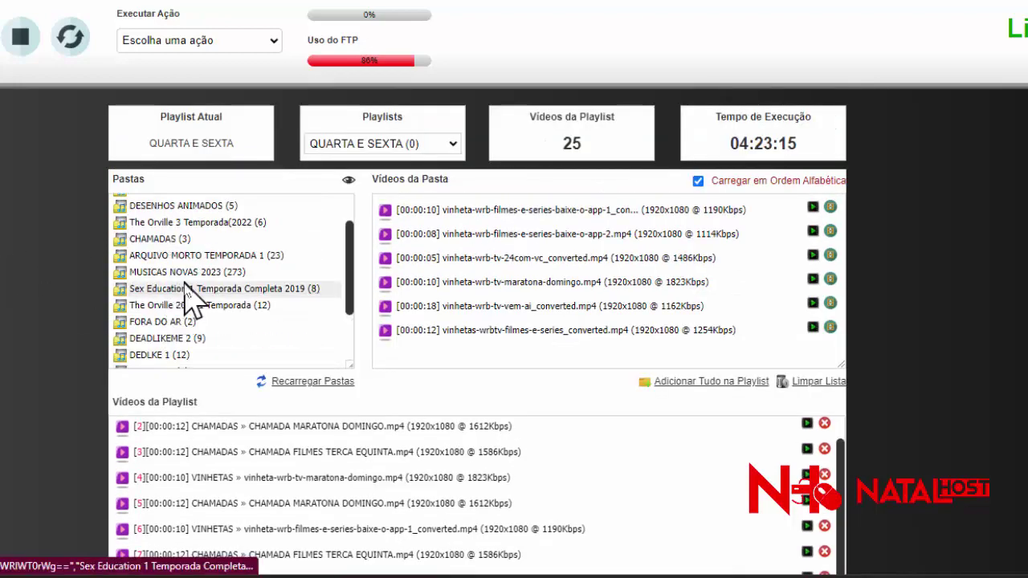
{"action": "left_click", "coordinate": [170, 239]}
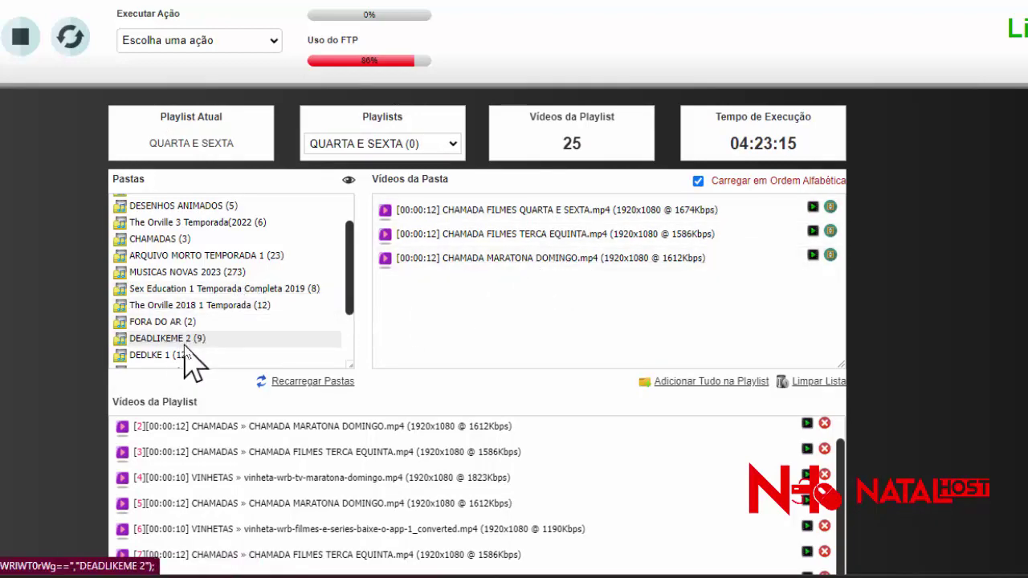
Review the playlist order and move the last CHAMADA FILMES TERCA EQUINTA.mp4 above vinheta-wrb-tv-24com-vc_converted.mp4.
{"action": "scroll", "coordinate": [332, 344], "scroll_direction": "down", "scroll_amount": 7}
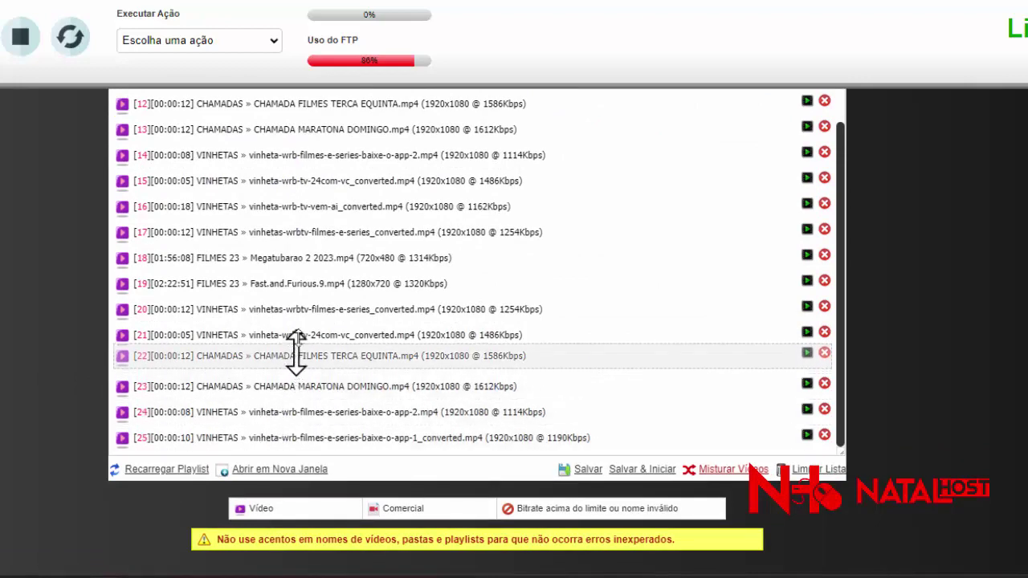
{"action": "scroll", "coordinate": [298, 369], "scroll_direction": "up", "scroll_amount": 3}
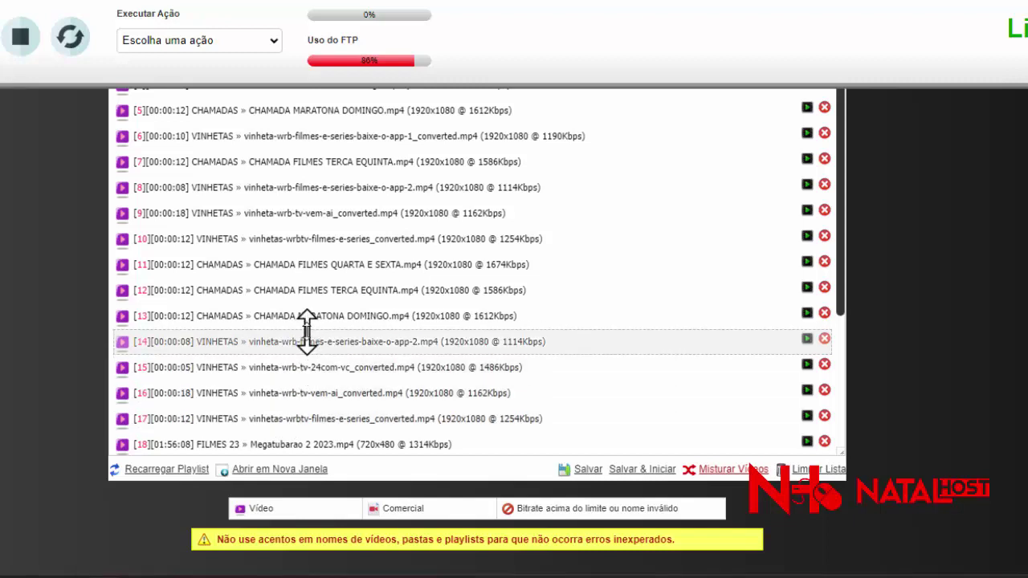
{"action": "scroll", "coordinate": [301, 313], "scroll_direction": "down", "scroll_amount": 3}
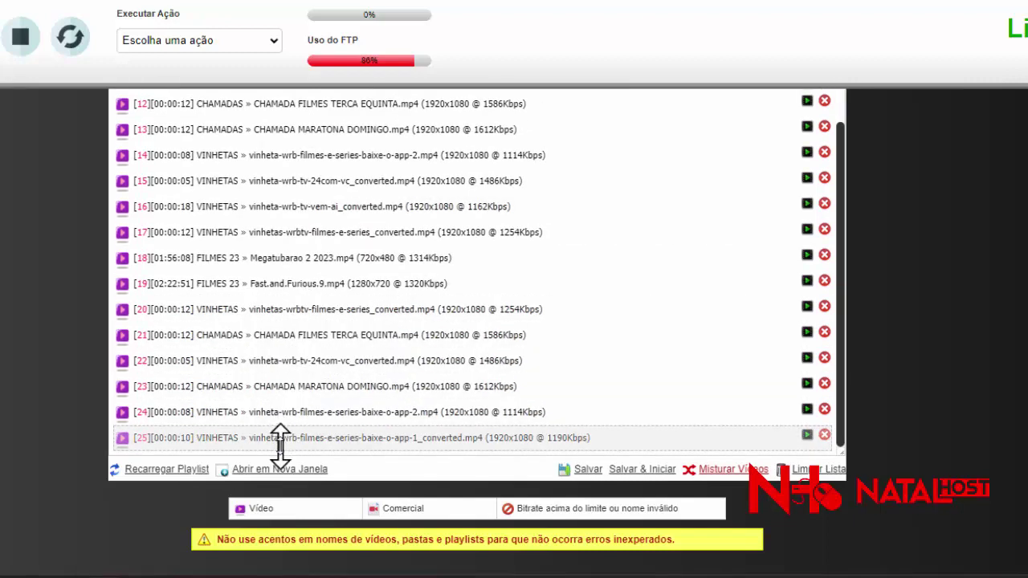
{"action": "scroll", "coordinate": [280, 361], "scroll_direction": "up", "scroll_amount": 3}
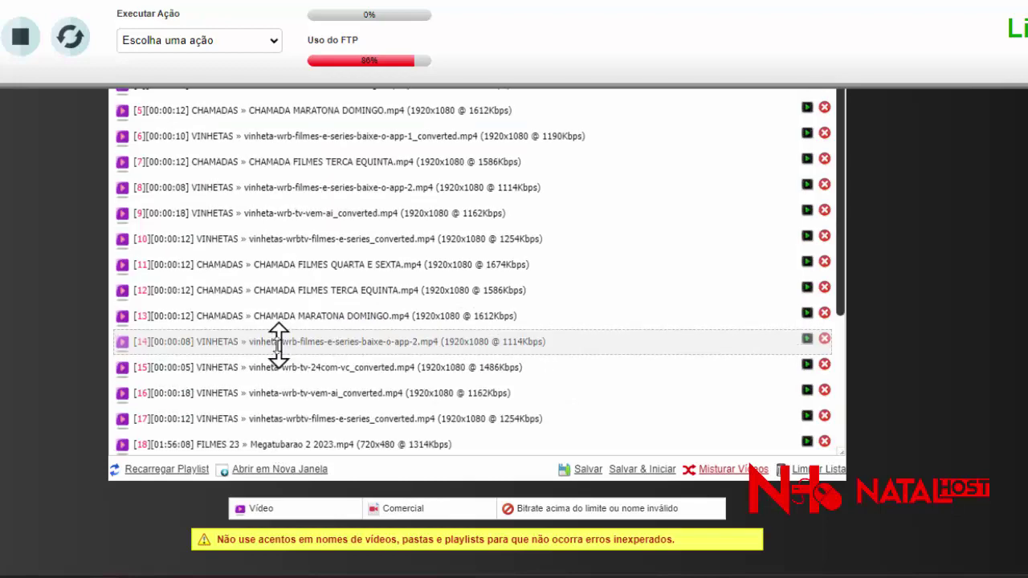
Add CHAMADA MARATONA DOMINGO.mp4 and CHAMADA FILMES TERCA EQUINTA.mp4 to the playlist once more.
{"action": "scroll", "coordinate": [278, 344], "scroll_direction": "up", "scroll_amount": 6}
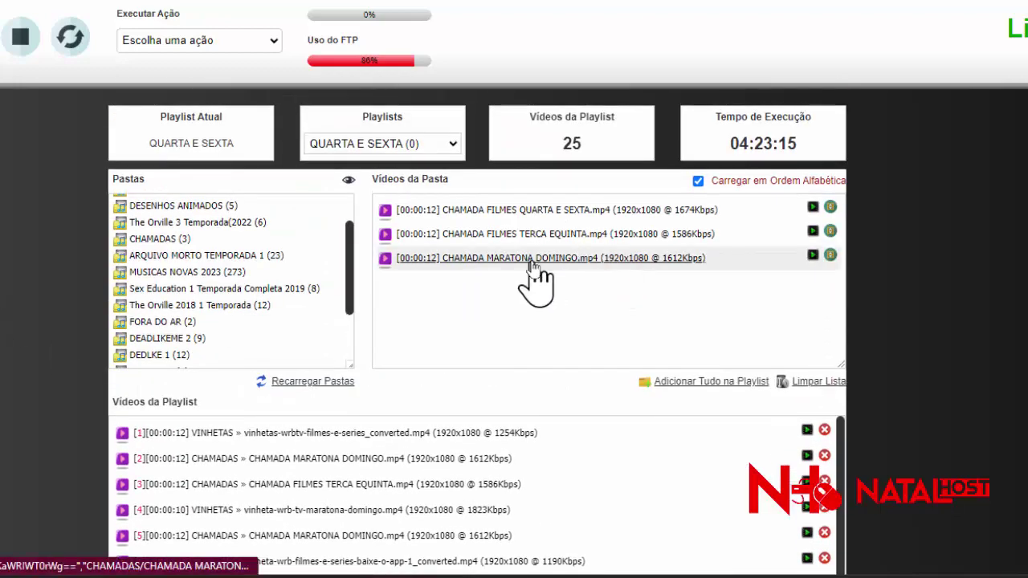
{"action": "left_click", "coordinate": [531, 262]}
{"action": "left_click", "coordinate": [530, 235]}
Reorder the entries after Megatubarao 2 2023.mp4, mixing chamadas with vinhetas and moving Fast.and.Furious.9.mp4 further down.
{"action": "scroll", "coordinate": [260, 383], "scroll_direction": "down", "scroll_amount": 5}
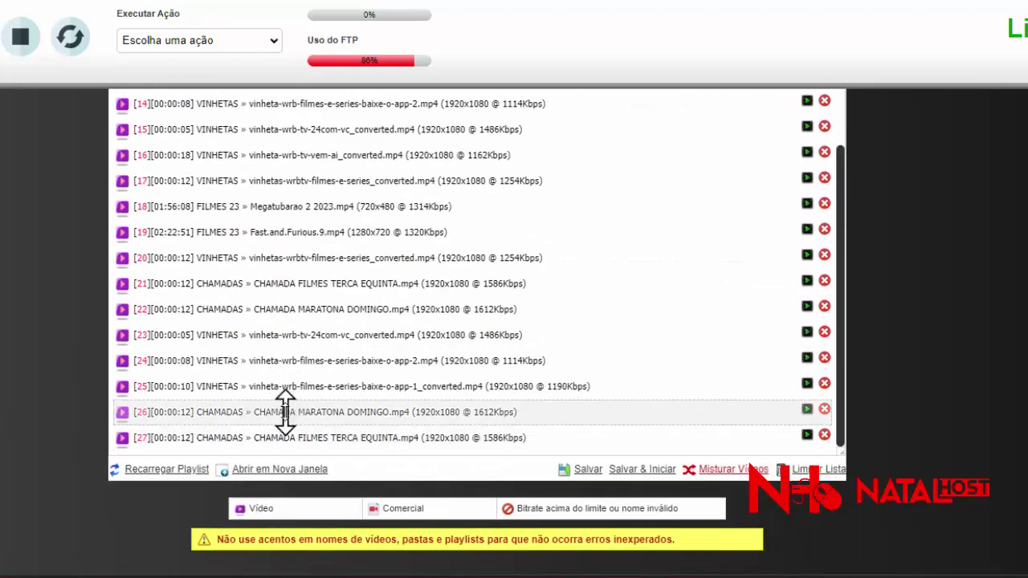
{"action": "scroll", "coordinate": [281, 401], "scroll_direction": "up", "scroll_amount": 3}
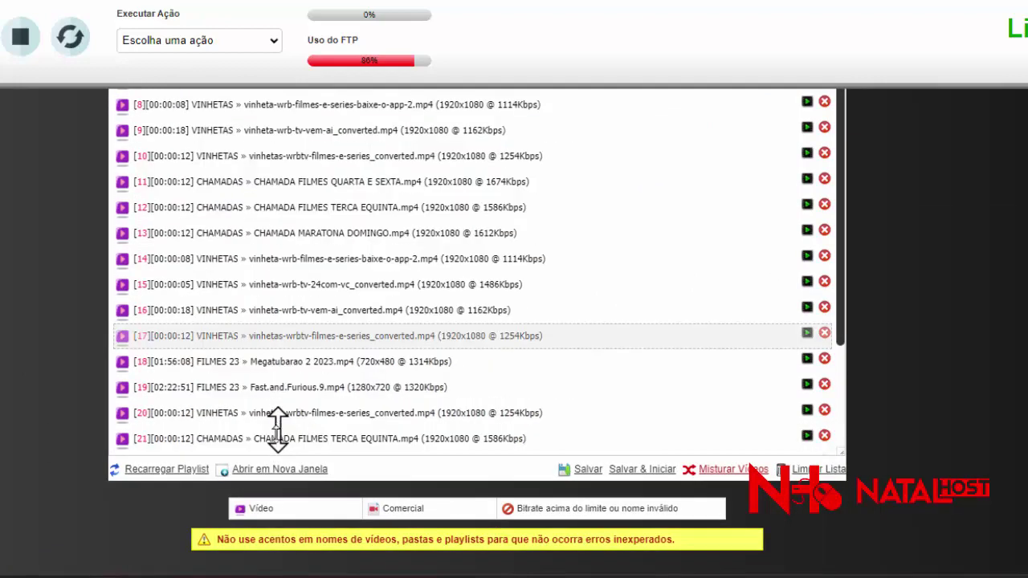
{"action": "mouse_move", "coordinate": [277, 425]}
{"action": "left_mouse_down"}
{"action": "mouse_move", "coordinate": [264, 436]}
{"action": "mouse_move", "coordinate": [268, 409]}
{"action": "mouse_move", "coordinate": [298, 450]}
{"action": "mouse_move", "coordinate": [338, 377]}
{"action": "mouse_move", "coordinate": [271, 390]}
{"action": "mouse_move", "coordinate": [291, 385]}
{"action": "mouse_move", "coordinate": [291, 411]}
{"action": "left_mouse_up"}
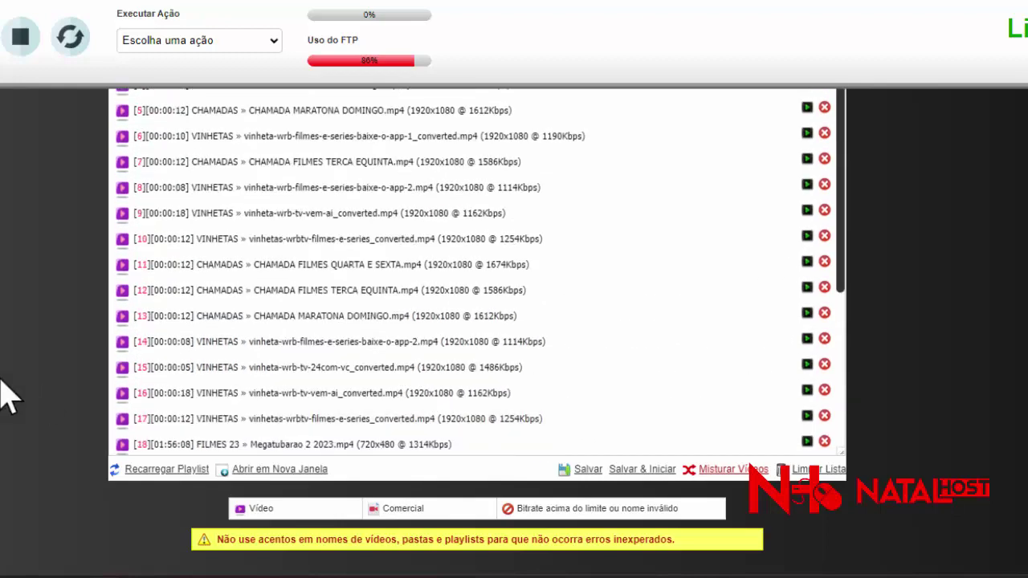
{"action": "left_click_drag", "start_coordinate": [413, 343], "coordinate": [297, 309]}
{"action": "left_click_drag", "start_coordinate": [298, 232], "coordinate": [314, 418]}
Add CHAMADA MARATONA DOMINGO.mp4, CHAMADA FILMES TERCA EQUINTA.mp4 and CHAMADA FILMES QUARTA E SEXTA.mp4 to the playlist.
{"action": "scroll", "coordinate": [314, 419], "scroll_direction": "up", "scroll_amount": 5}
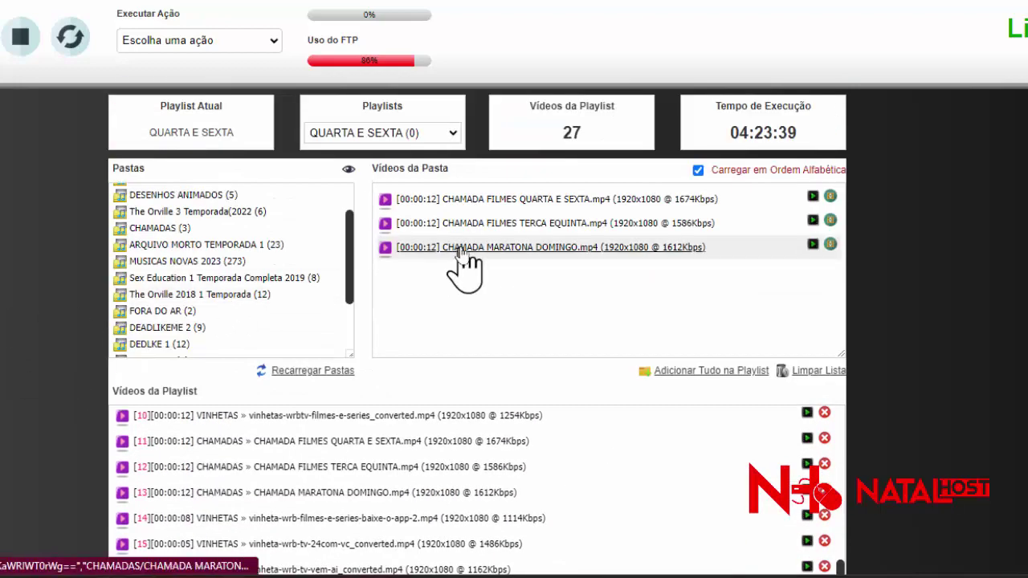
{"action": "left_click", "coordinate": [462, 249]}
{"action": "left_click", "coordinate": [488, 224]}
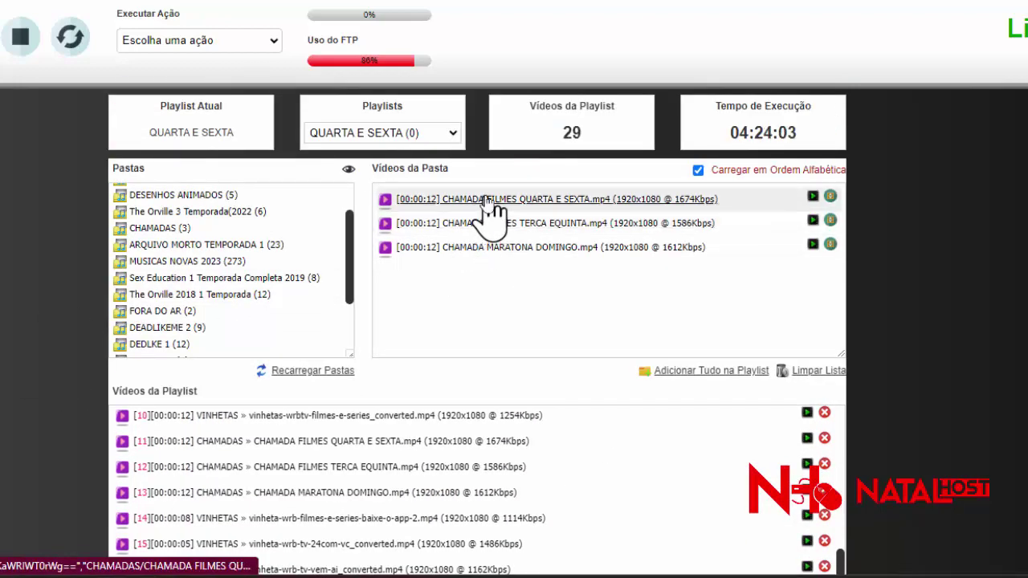
{"action": "left_click", "coordinate": [489, 201]}
Load the VINHETAS folder and add its vem-ai_converted, 24com-vc_converted and baixe-o-app-2 vinhetas to the playlist.
{"action": "scroll", "coordinate": [148, 301], "scroll_direction": "down", "scroll_amount": 1}
{"action": "scroll", "coordinate": [149, 301], "scroll_direction": "down", "scroll_amount": 1}
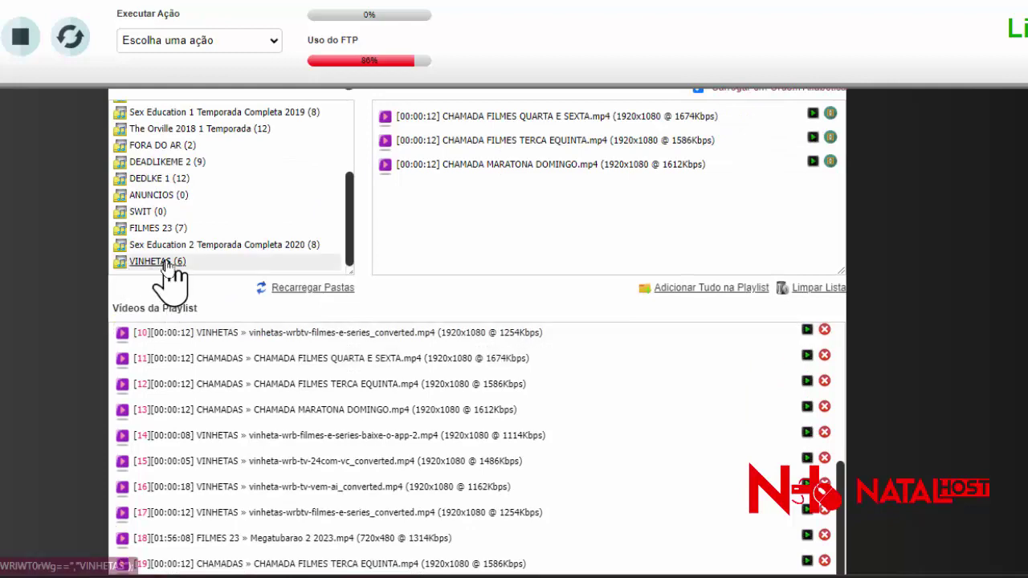
{"action": "left_click", "coordinate": [141, 262]}
{"action": "scroll", "coordinate": [608, 273], "scroll_direction": "down", "scroll_amount": 1}
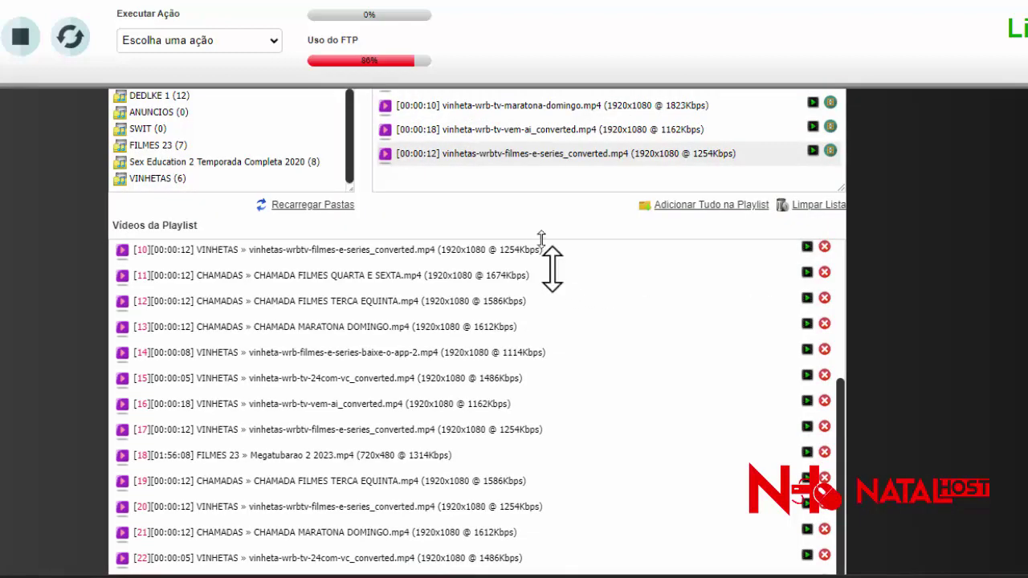
{"action": "scroll", "coordinate": [932, 377], "scroll_direction": "up", "scroll_amount": 2}
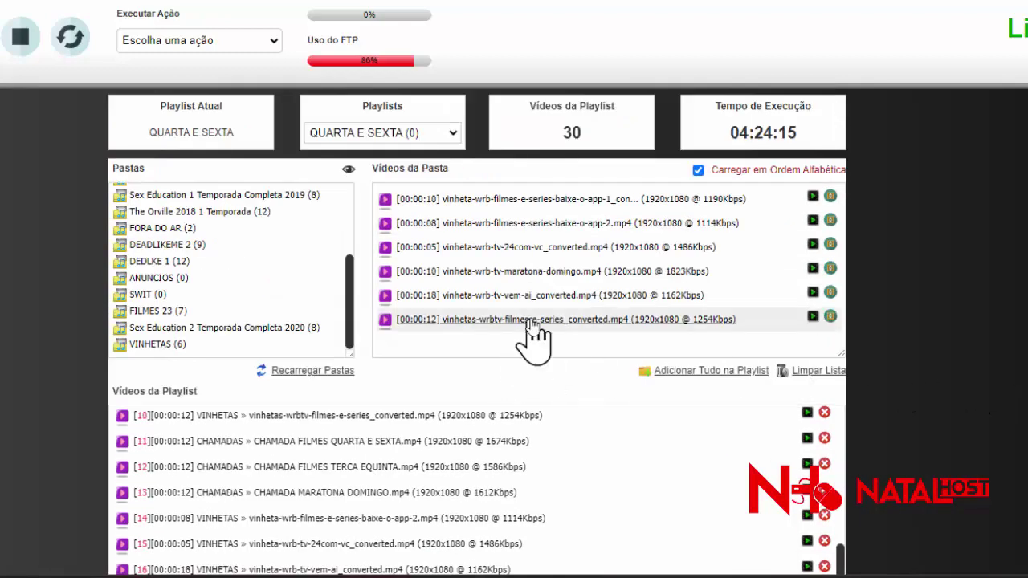
{"action": "left_click", "coordinate": [532, 295]}
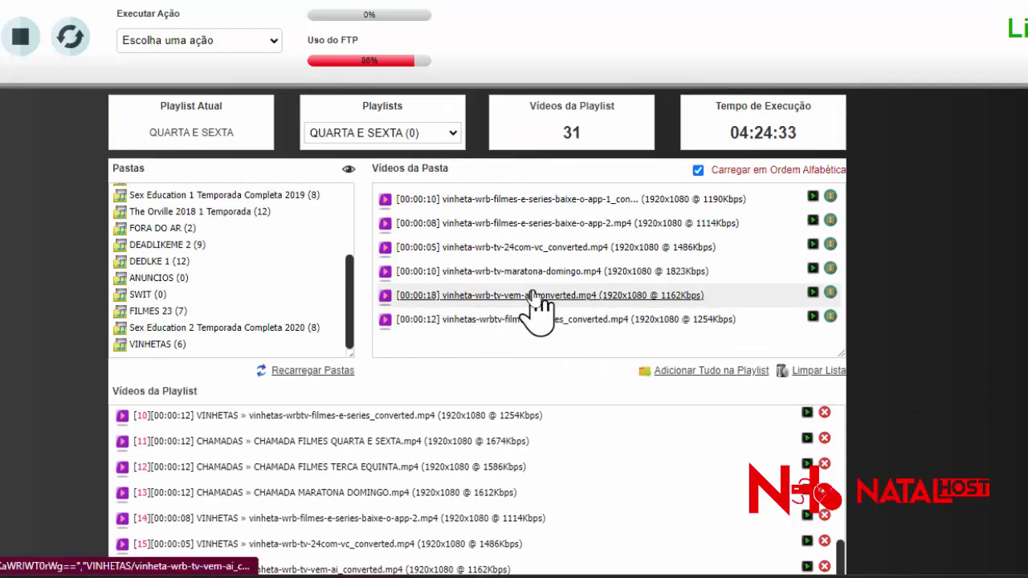
{"action": "left_click", "coordinate": [539, 250]}
{"action": "left_click", "coordinate": [522, 223]}
Rearrange the newly added chamadas and vinhetas, and move Fast.and.Furious.9.mp4 to the end of the playlist.
{"action": "scroll", "coordinate": [225, 341], "scroll_direction": "down", "scroll_amount": 5}
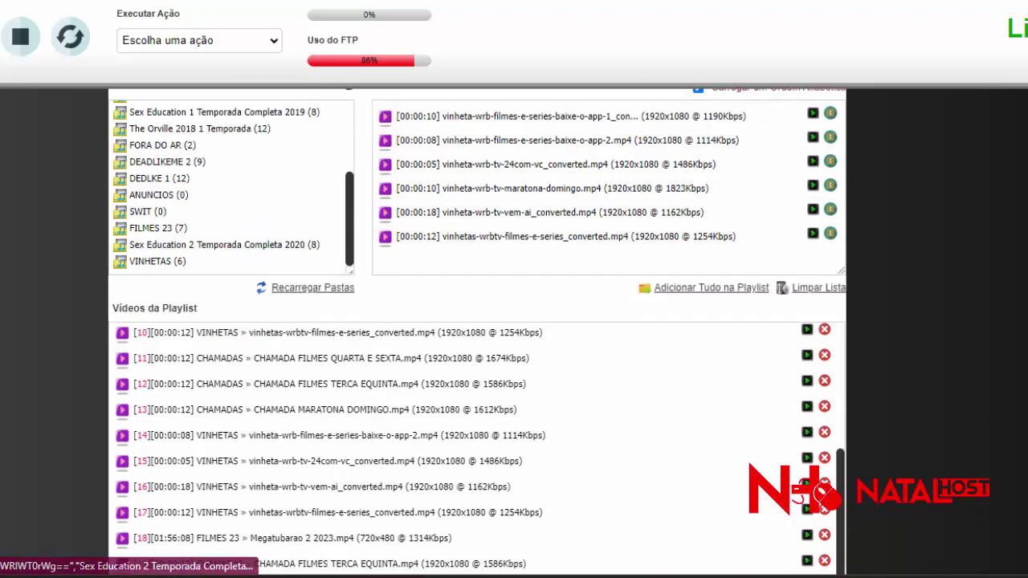
{"action": "left_click_drag", "start_coordinate": [225, 341], "coordinate": [315, 336]}
{"action": "left_click_drag", "start_coordinate": [296, 282], "coordinate": [339, 470]}
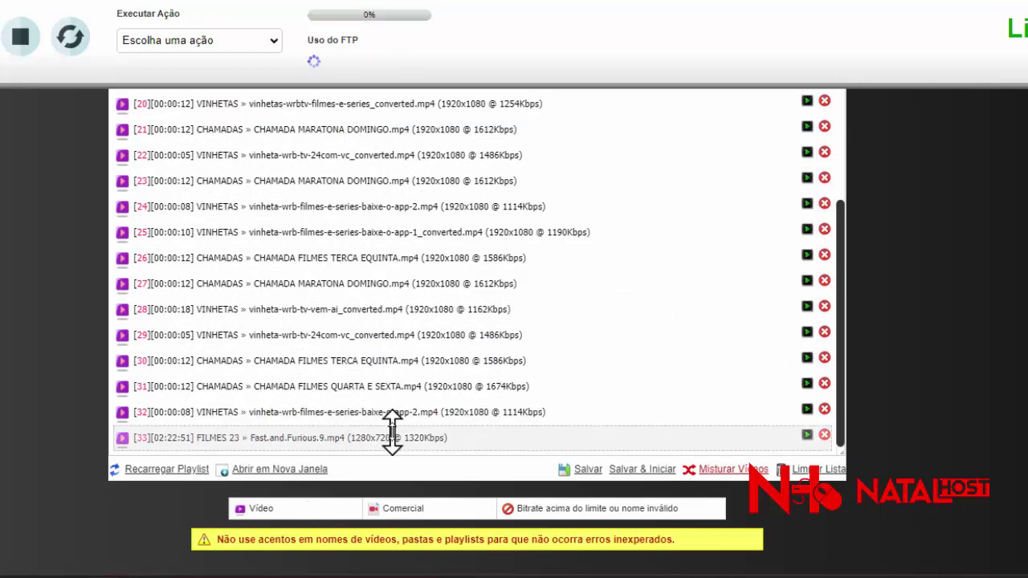
Keep Fast.and.Furious.9.mp4 as the last entry and save the QUARTA E SEXTA playlist.
{"action": "left_click_drag", "start_coordinate": [390, 434], "coordinate": [339, 420]}
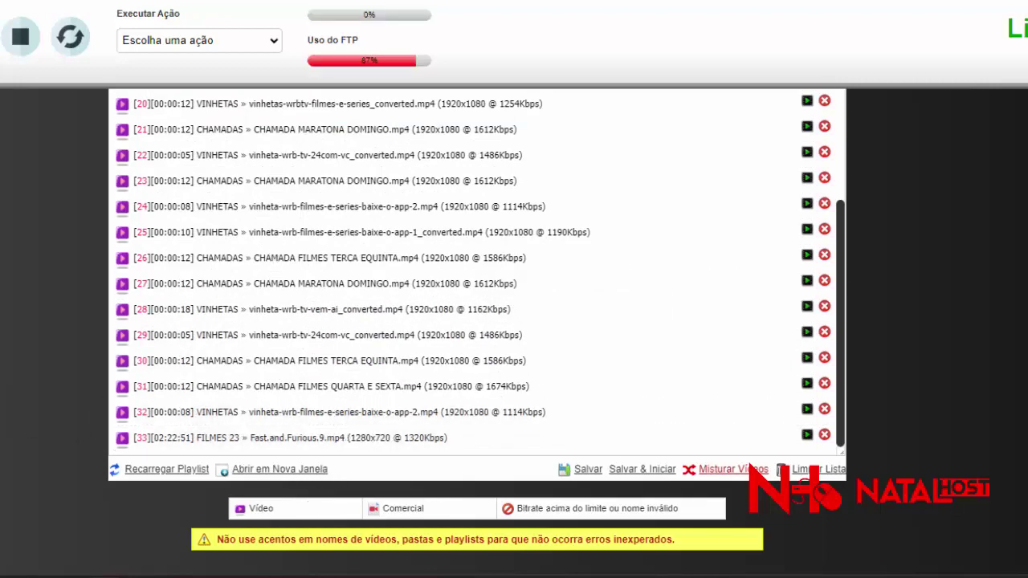
{"action": "scroll", "coordinate": [115, 401], "scroll_direction": "down", "scroll_amount": 10}
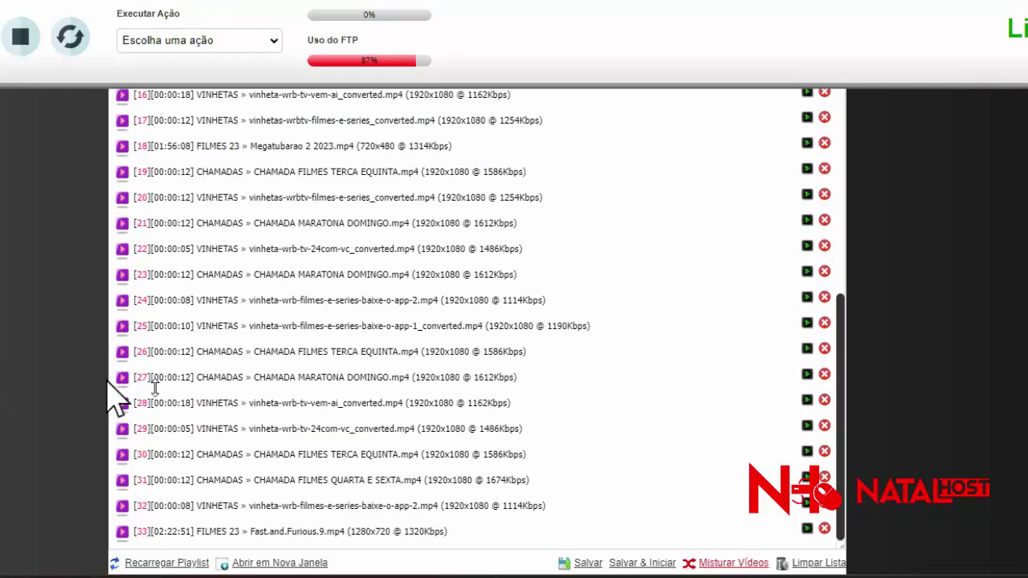
{"action": "left_click", "coordinate": [581, 474]}
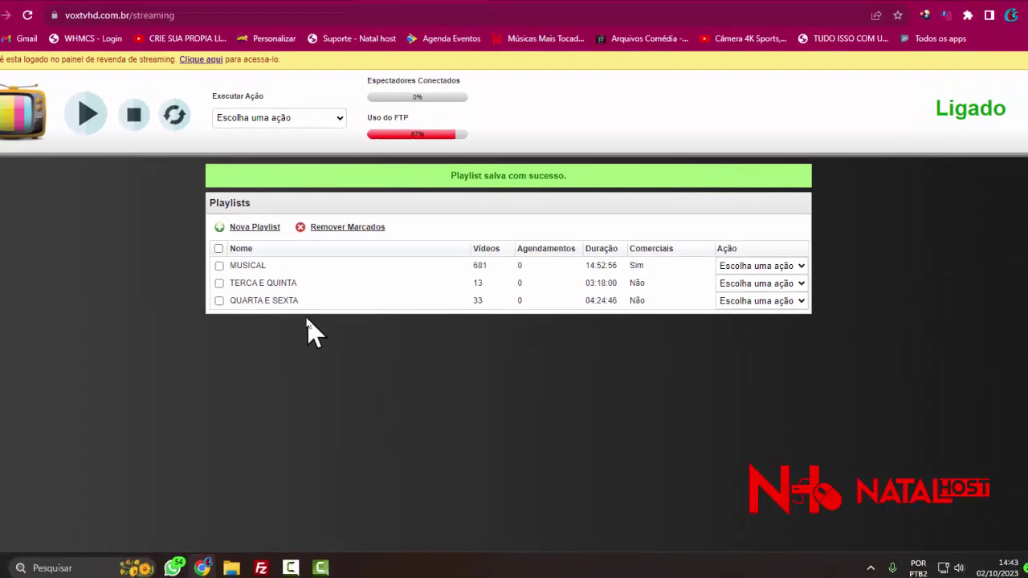
{"action": "left_click_drag", "start_coordinate": [135, 195], "coordinate": [180, 221]}
{"action": "left_click", "coordinate": [327, 386]}
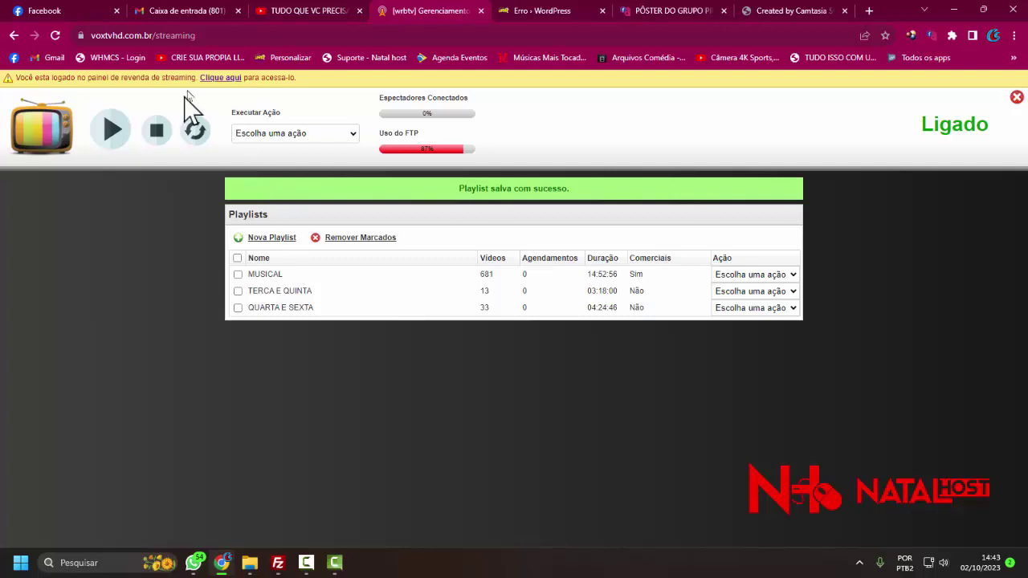
Open the schedule management page and bring up the form for registering a new schedule.
{"action": "left_click", "coordinate": [249, 135]}
{"action": "scroll", "coordinate": [333, 261], "scroll_direction": "down", "scroll_amount": 2}
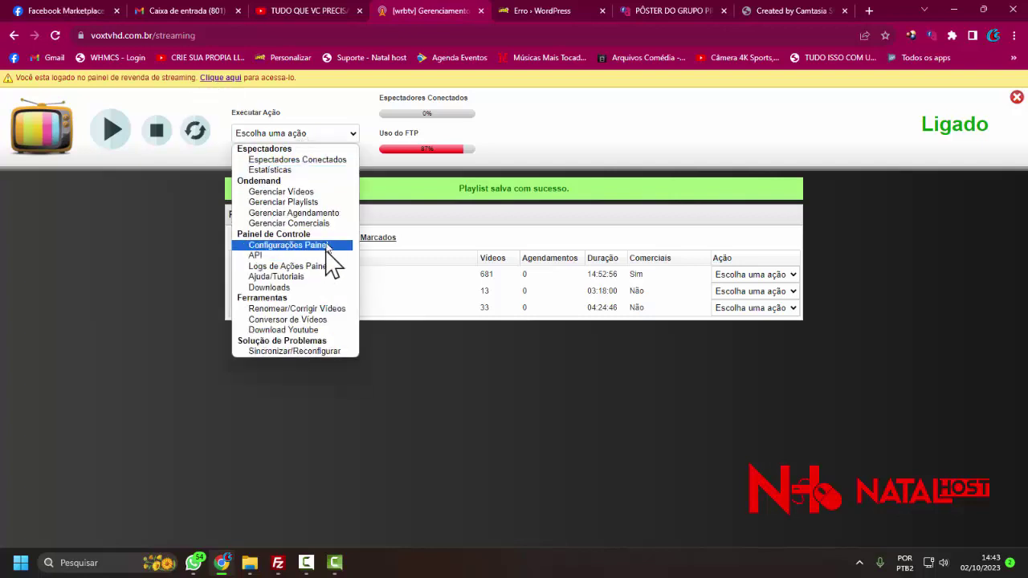
{"action": "scroll", "coordinate": [306, 208], "scroll_direction": "up", "scroll_amount": 2}
{"action": "left_click", "coordinate": [298, 135]}
{"action": "left_click", "coordinate": [241, 135]}
{"action": "scroll", "coordinate": [321, 261], "scroll_direction": "down", "scroll_amount": 2}
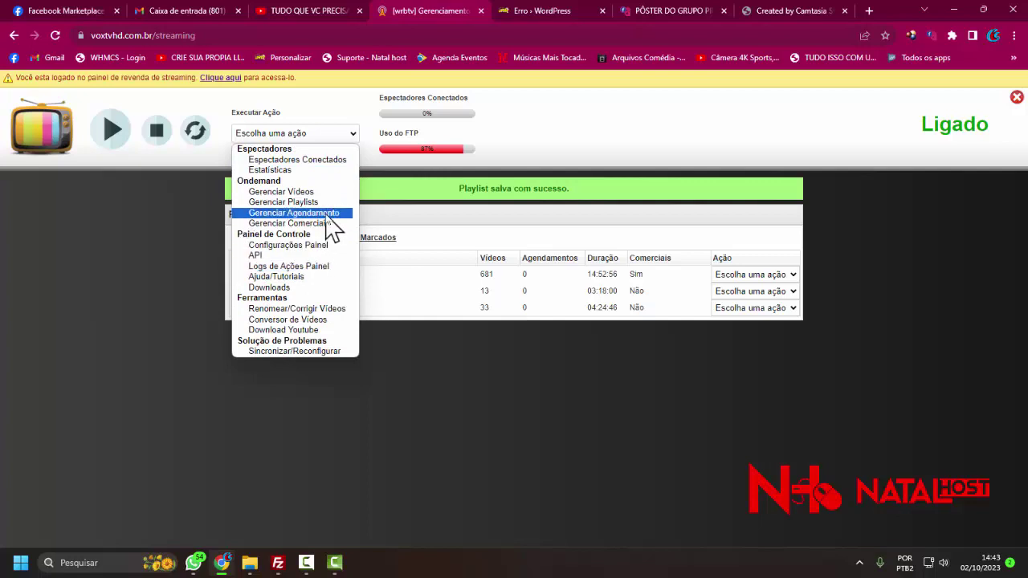
{"action": "left_click", "coordinate": [331, 228]}
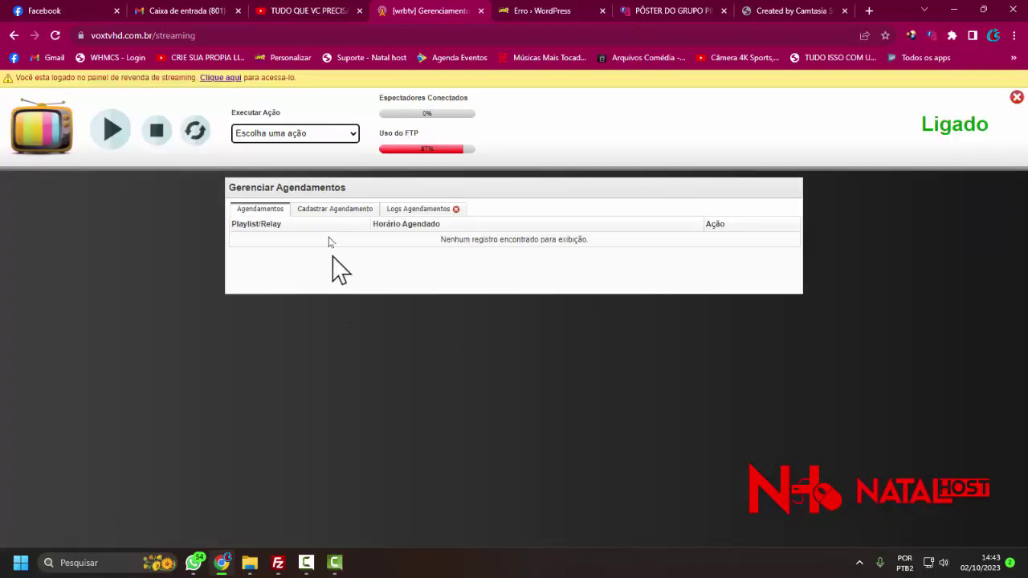
{"action": "left_click", "coordinate": [333, 209]}
Set up a schedule for the MUSICAL playlist, starting at 07:00 with the frequency Executar em dias da semana.
{"action": "left_click", "coordinate": [436, 228]}
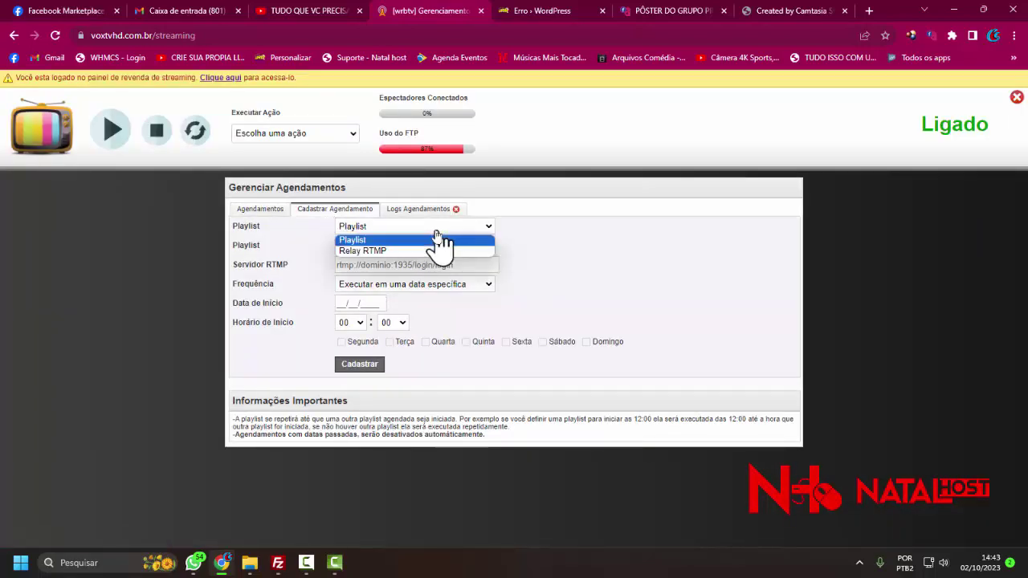
{"action": "left_click", "coordinate": [382, 240]}
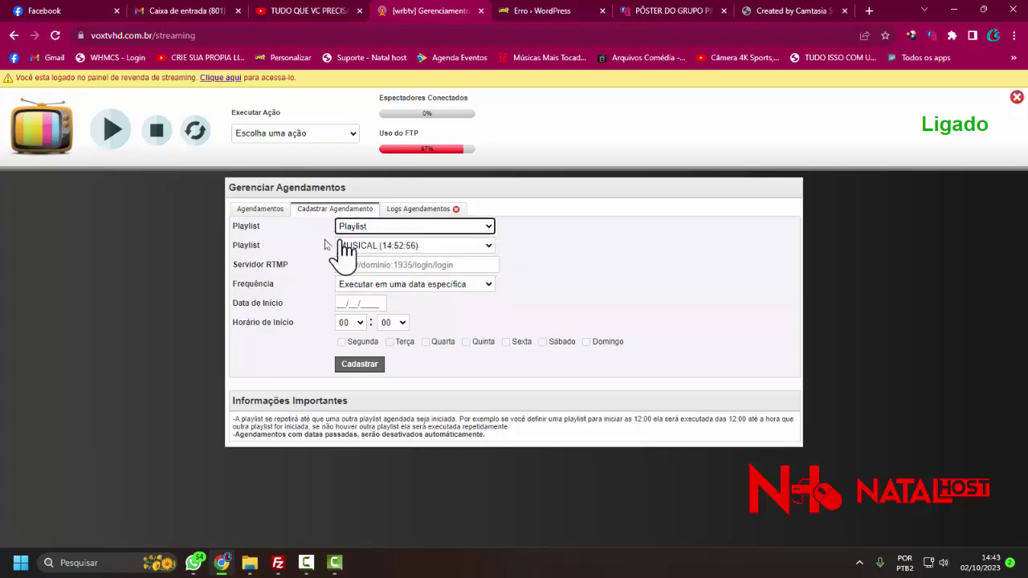
{"action": "left_click", "coordinate": [424, 250]}
{"action": "left_click", "coordinate": [426, 255]}
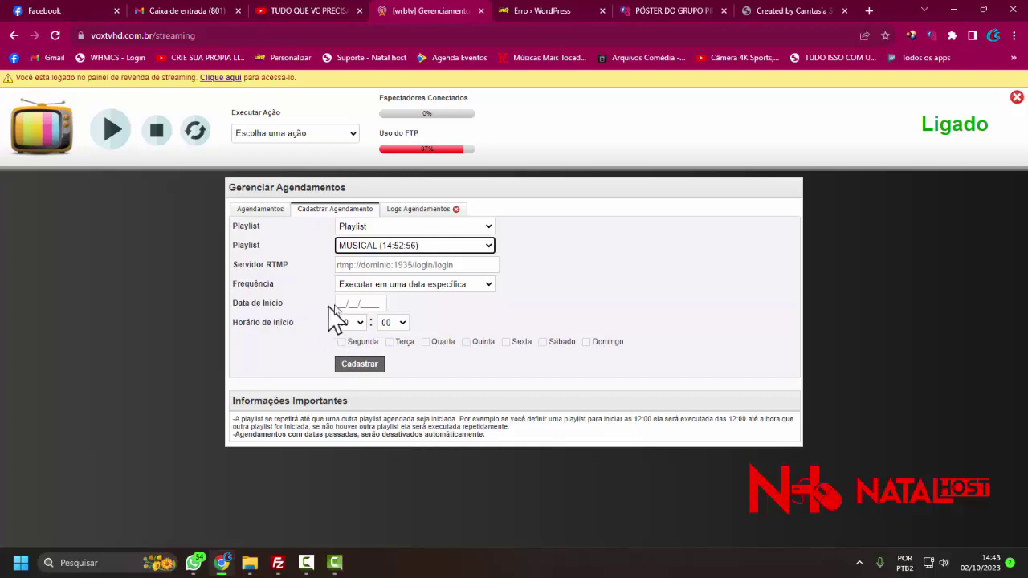
{"action": "left_click", "coordinate": [359, 325]}
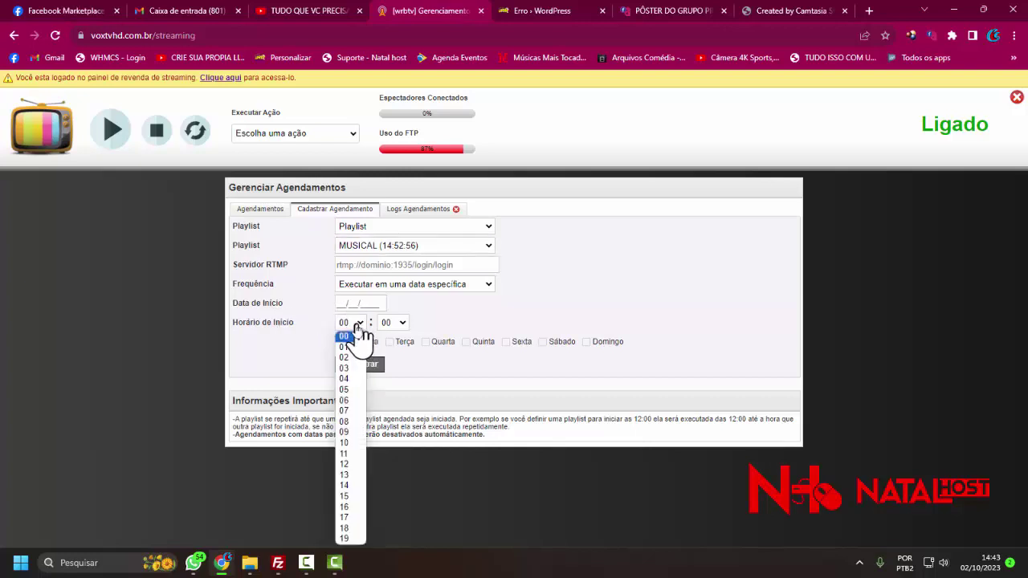
{"action": "left_click", "coordinate": [345, 411]}
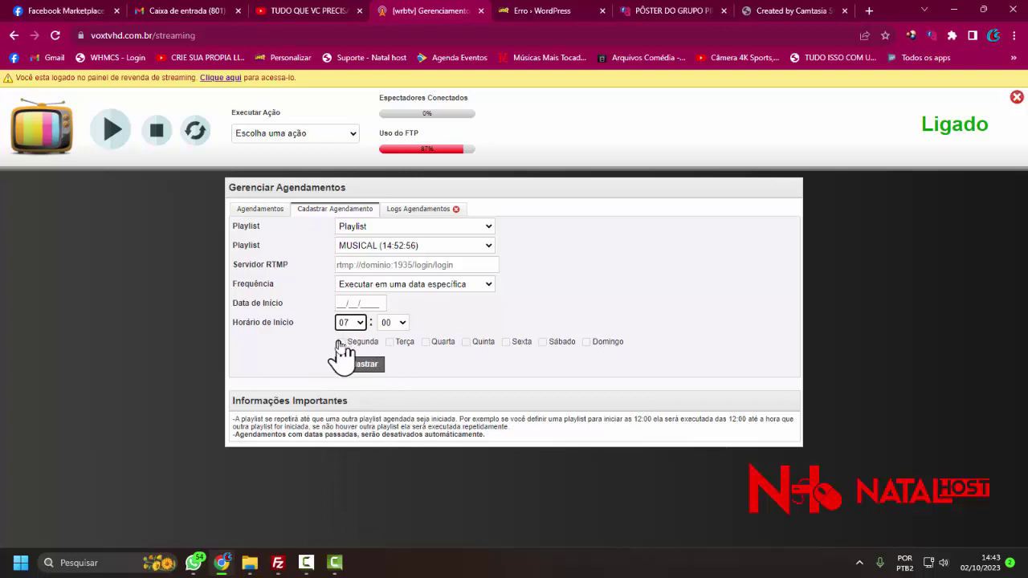
{"action": "left_click", "coordinate": [404, 286]}
{"action": "left_click", "coordinate": [386, 319]}
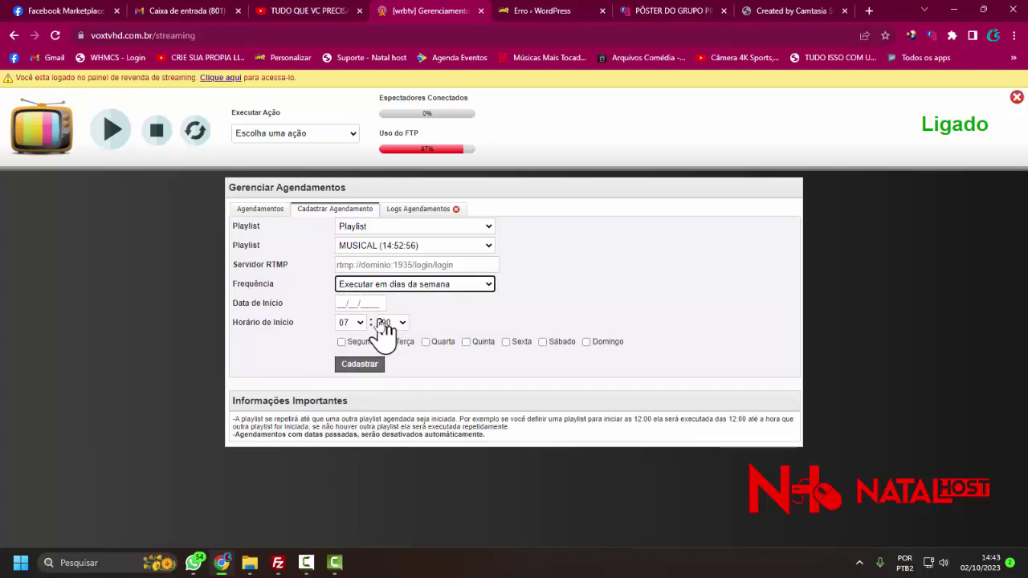
Select Segunda through Sábado, change the start time to 06:00, and register the MUSICAL schedule.
{"action": "left_click", "coordinate": [342, 342]}
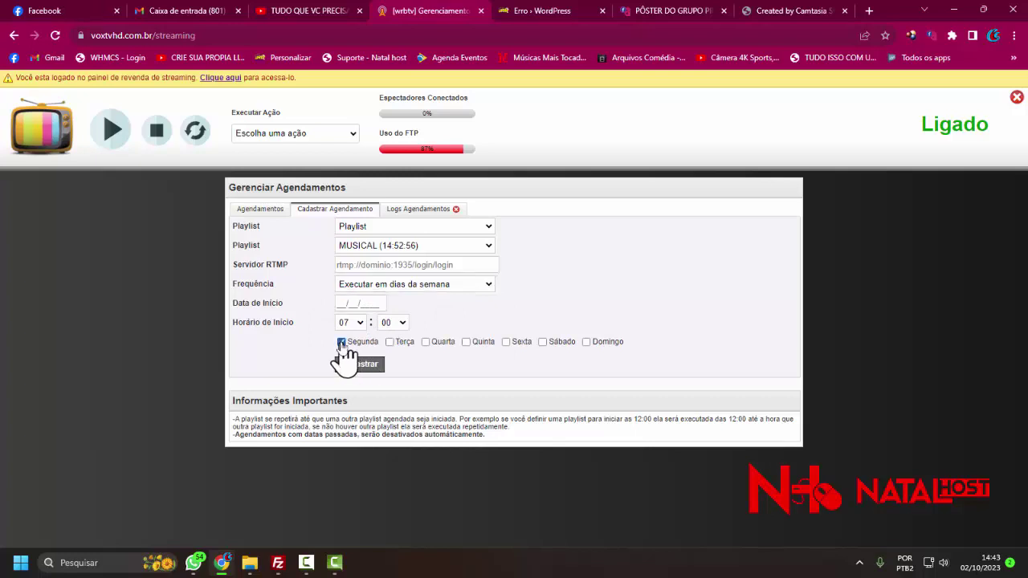
{"action": "left_click", "coordinate": [390, 343]}
{"action": "left_click", "coordinate": [425, 342]}
{"action": "left_click", "coordinate": [466, 342]}
{"action": "left_click", "coordinate": [506, 343]}
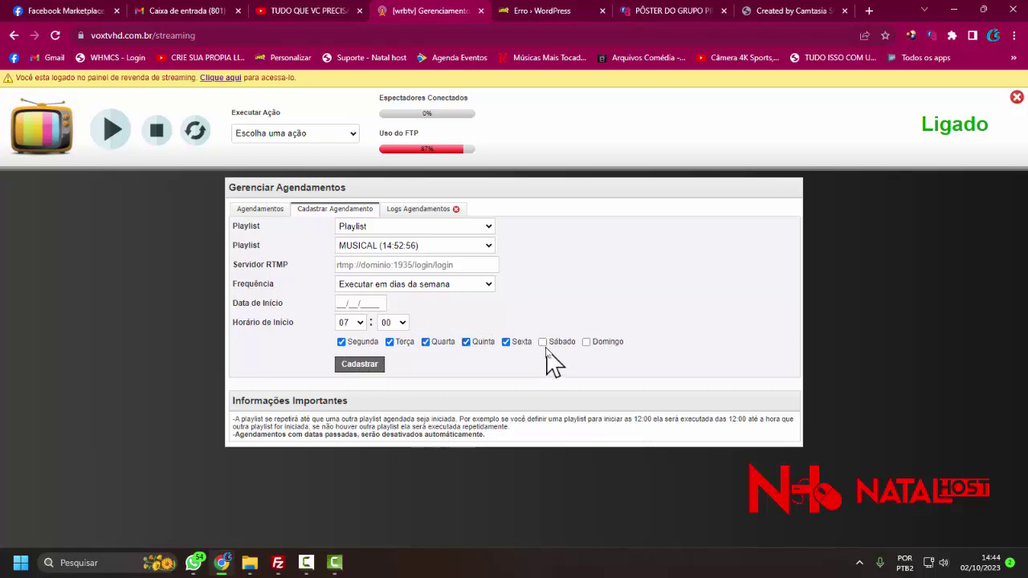
{"action": "left_click", "coordinate": [543, 342]}
{"action": "left_click", "coordinate": [354, 325]}
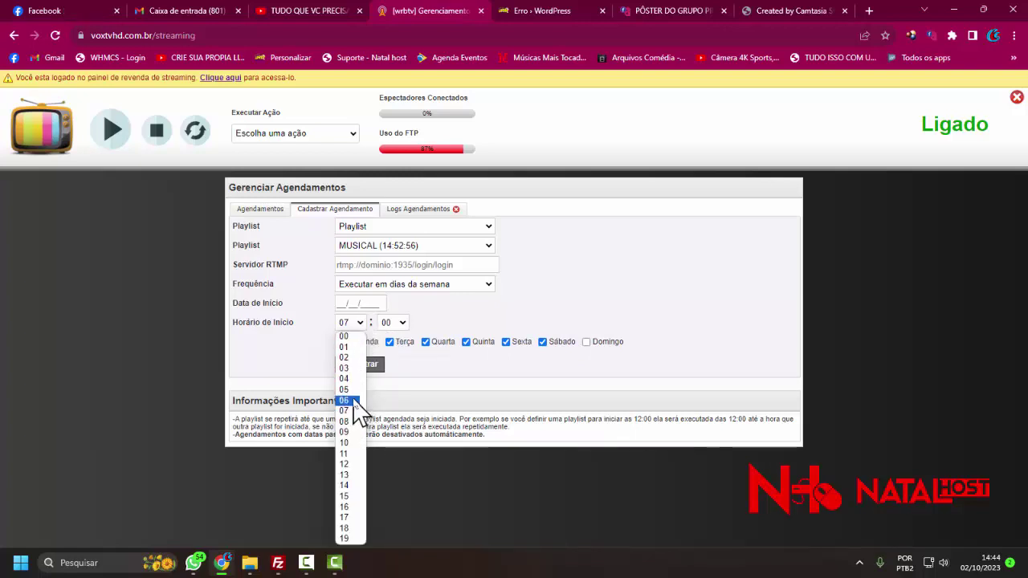
{"action": "left_click", "coordinate": [343, 400]}
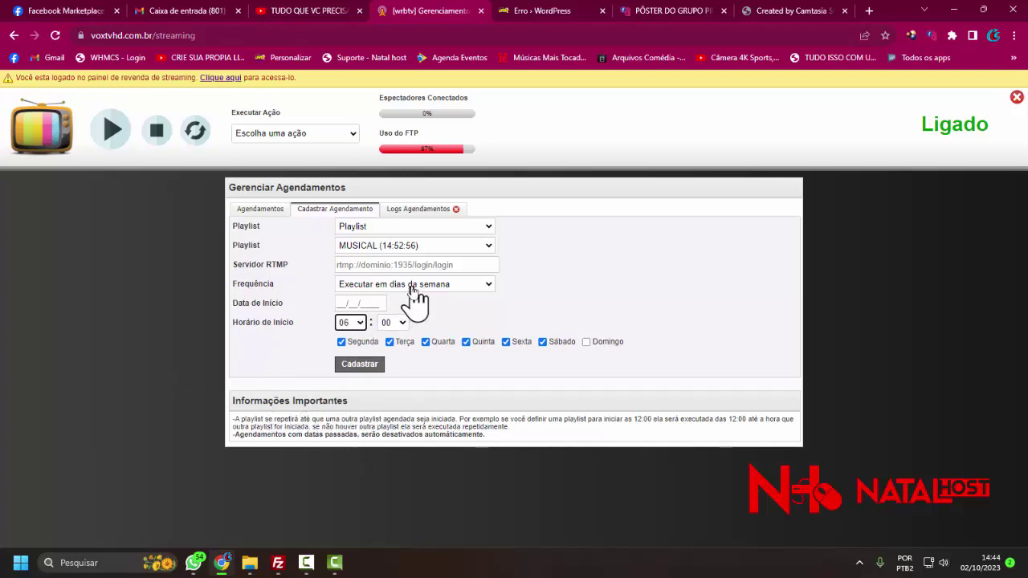
{"action": "left_click", "coordinate": [353, 369]}
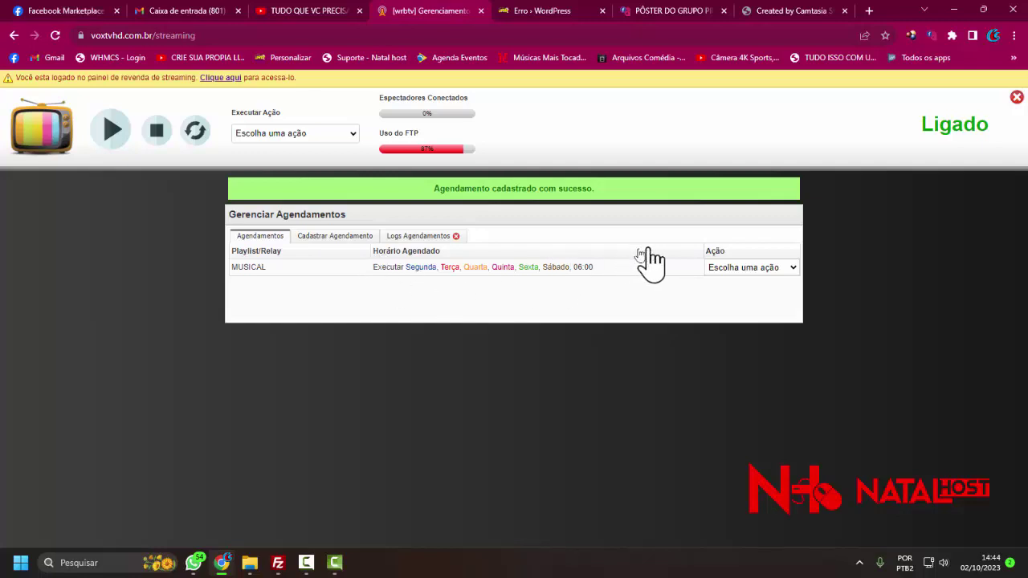
Begin another schedule for the TERCA E QUINTA playlist with the frequency Executar em dias da semana.
{"action": "left_click", "coordinate": [344, 241]}
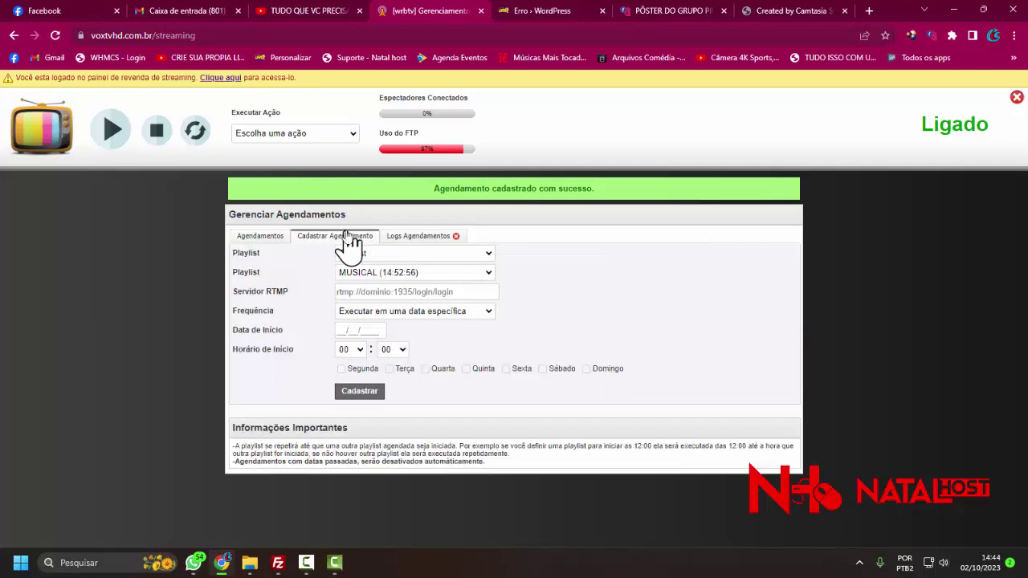
{"action": "left_click", "coordinate": [429, 254]}
{"action": "left_click", "coordinate": [432, 267]}
{"action": "left_click", "coordinate": [415, 273]}
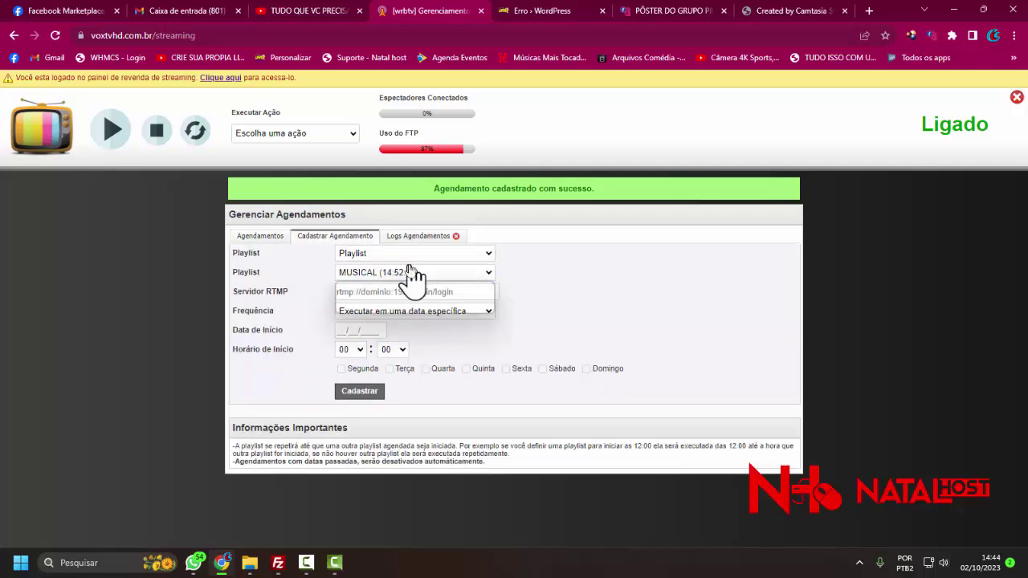
{"action": "left_click", "coordinate": [444, 297]}
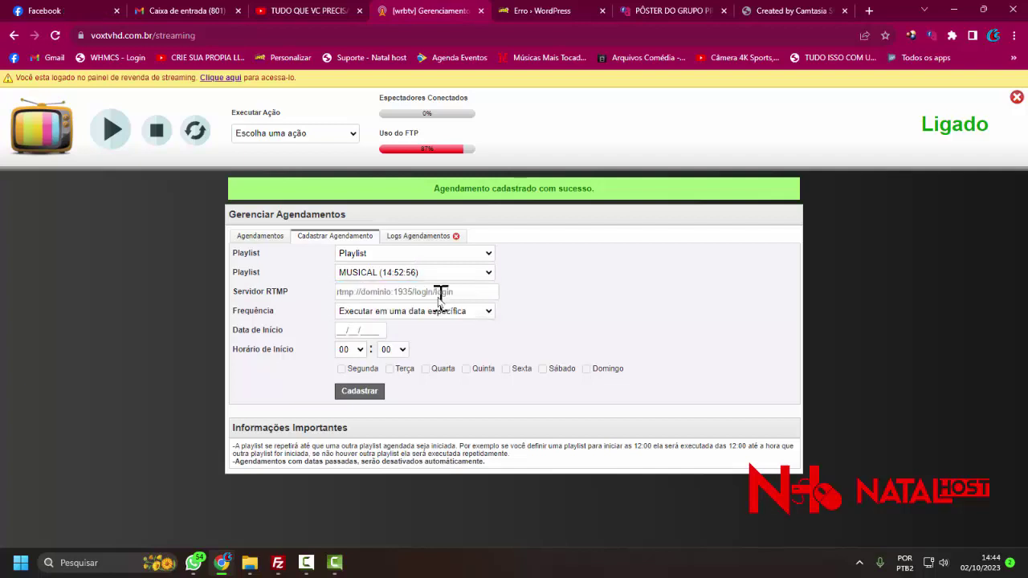
{"action": "left_click", "coordinate": [379, 313]}
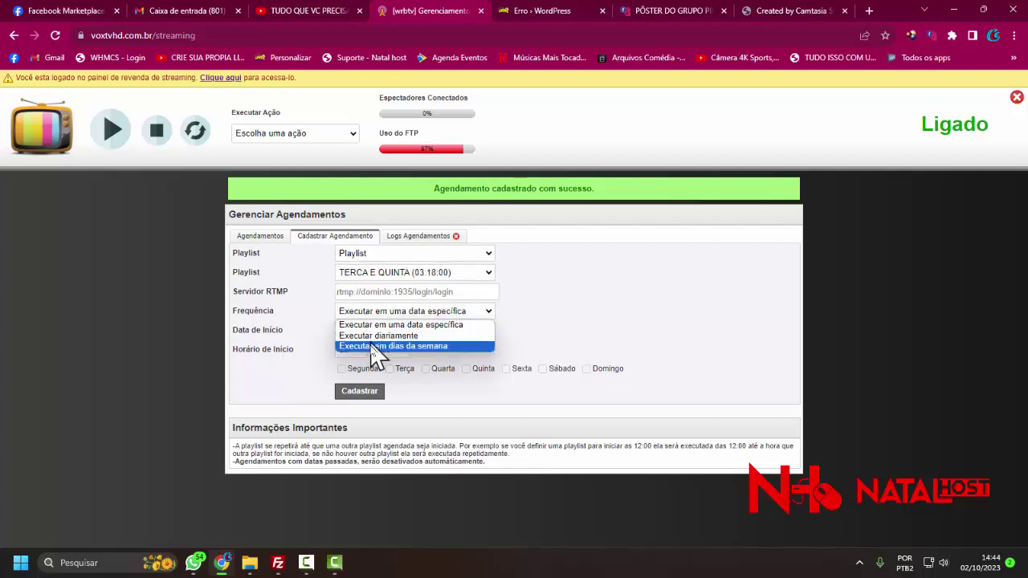
{"action": "left_click", "coordinate": [370, 346]}
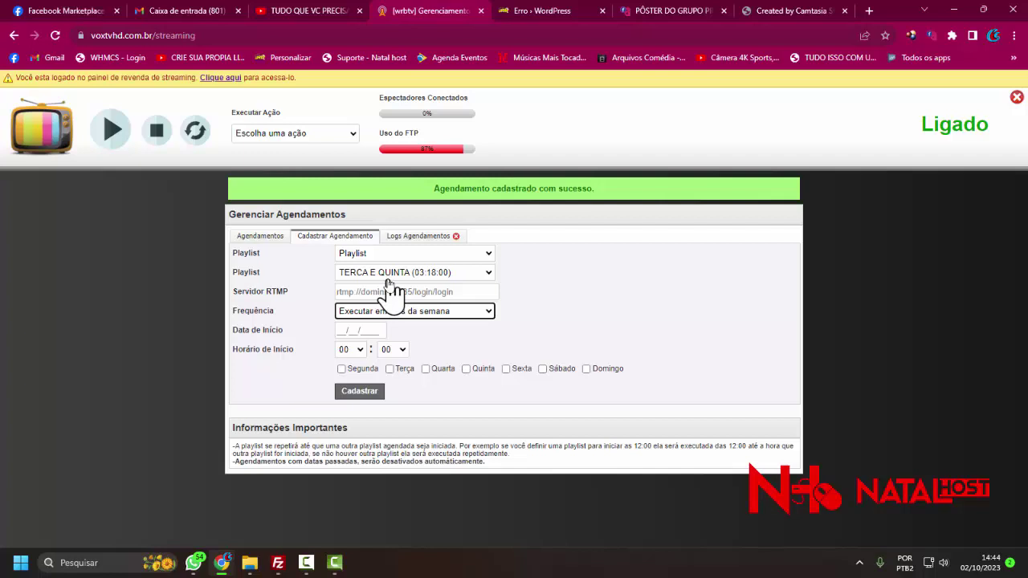
Set the TERCA E QUINTA schedule to start at 14:00 on Terça and Quinta, and register it.
{"action": "left_click", "coordinate": [358, 351]}
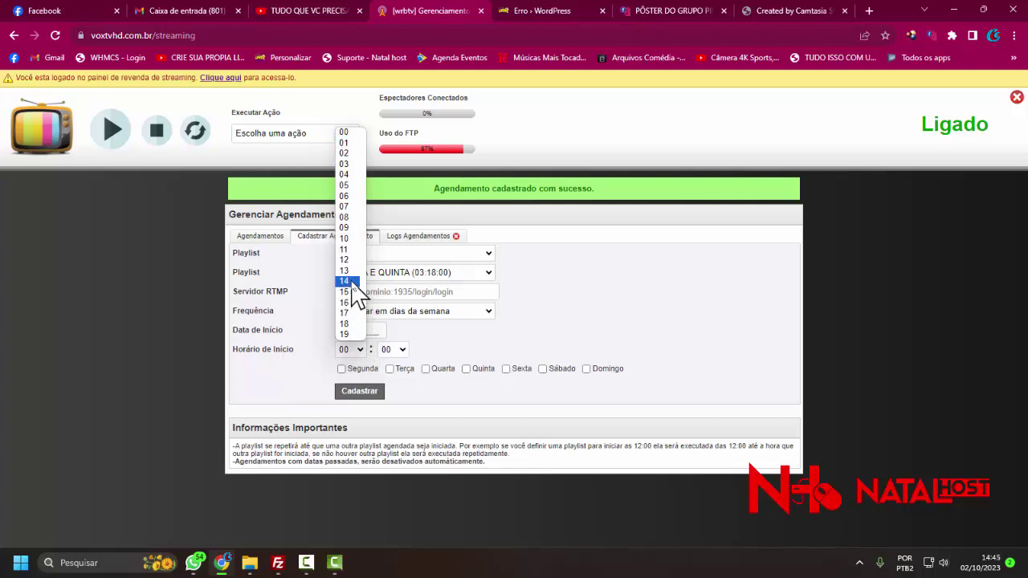
{"action": "left_click", "coordinate": [354, 282]}
{"action": "left_click", "coordinate": [389, 369]}
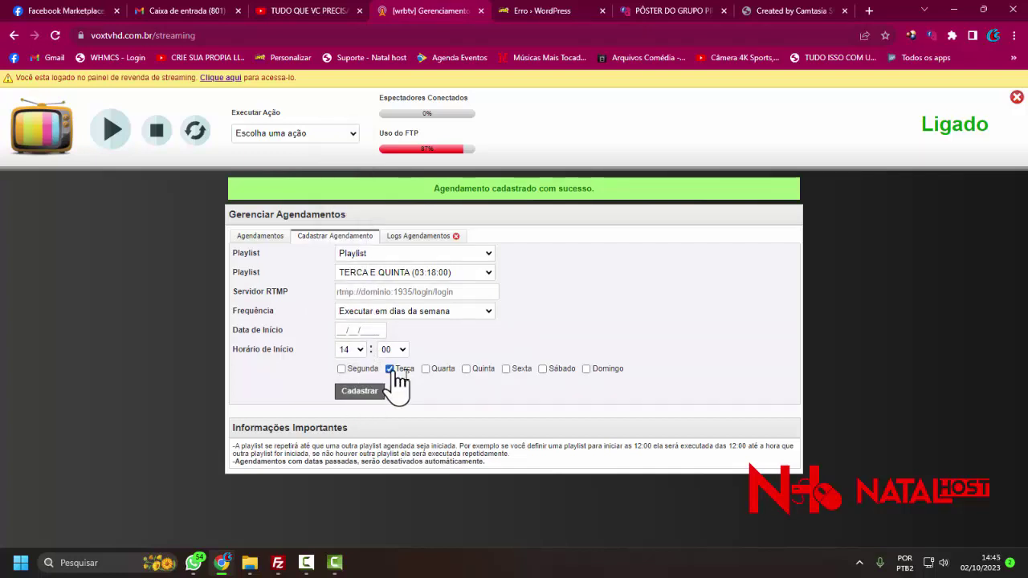
{"action": "left_click", "coordinate": [466, 368]}
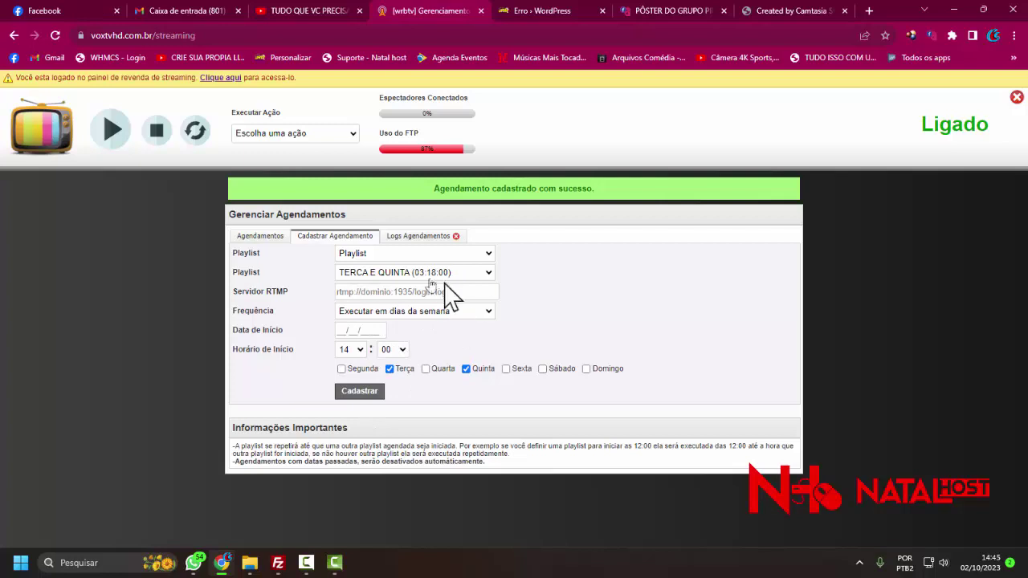
{"action": "left_click", "coordinate": [368, 394]}
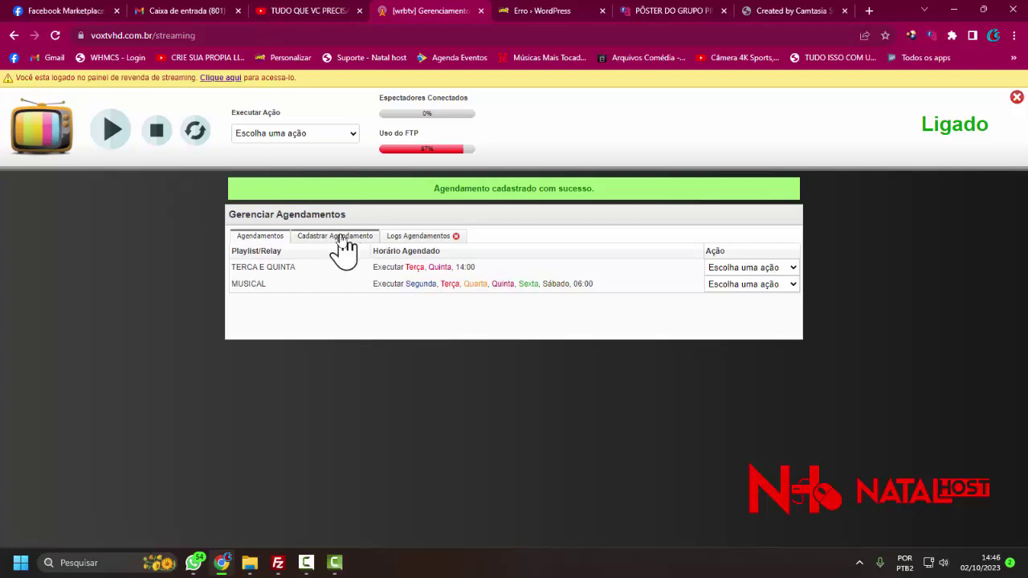
Begin a new schedule for the QUARTA E SEXTA playlist with the frequency Executar em dias da semana.
{"action": "left_click", "coordinate": [344, 241]}
{"action": "left_click", "coordinate": [413, 275]}
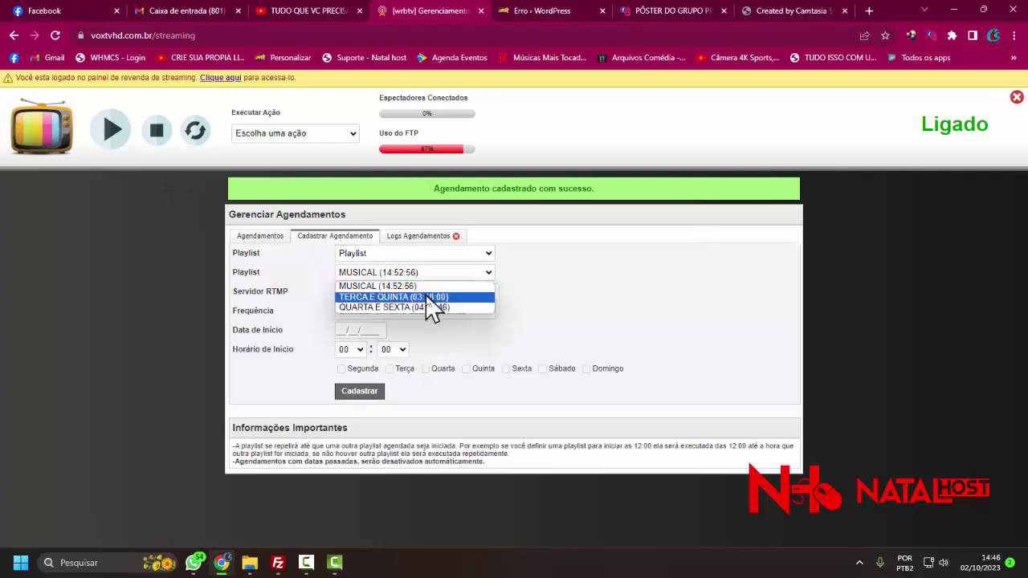
{"action": "left_click", "coordinate": [428, 313]}
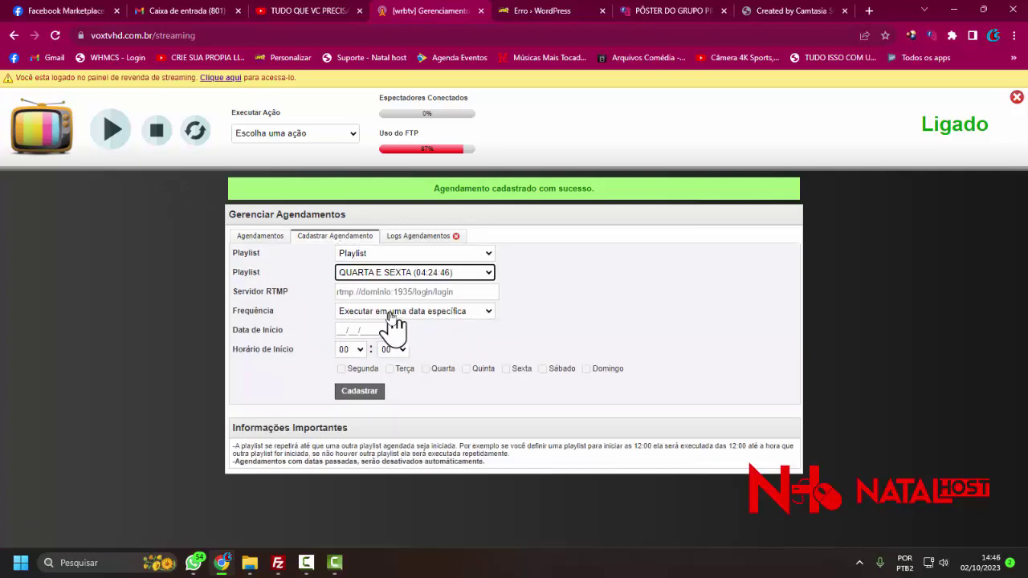
{"action": "left_click", "coordinate": [393, 314]}
{"action": "left_click", "coordinate": [377, 347]}
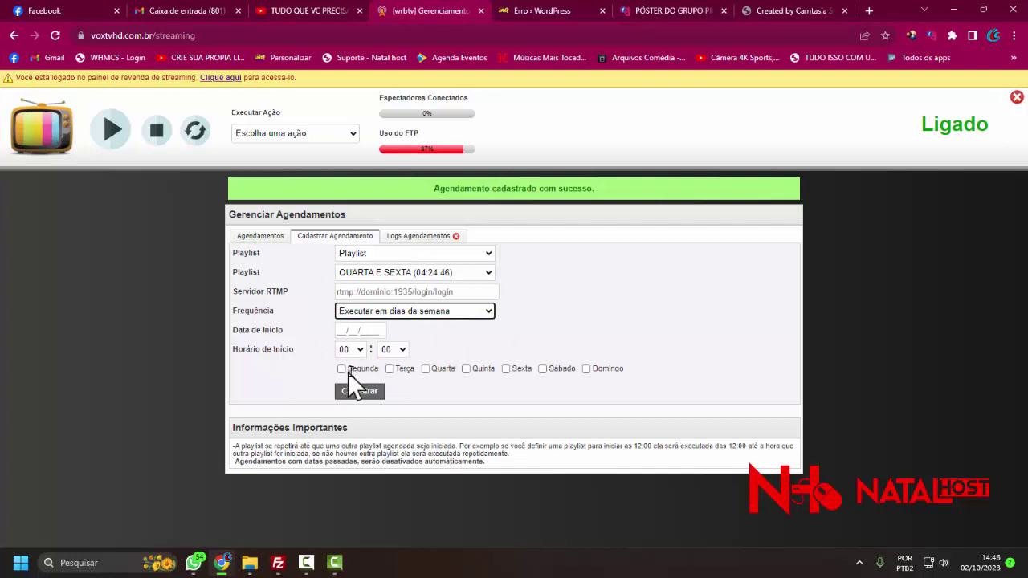
Set the QUARTA E SEXTA schedule to start at 20:00 on Quarta and Sexta, and register it.
{"action": "left_click", "coordinate": [354, 349]}
{"action": "scroll", "coordinate": [360, 333], "scroll_direction": "down", "scroll_amount": 1}
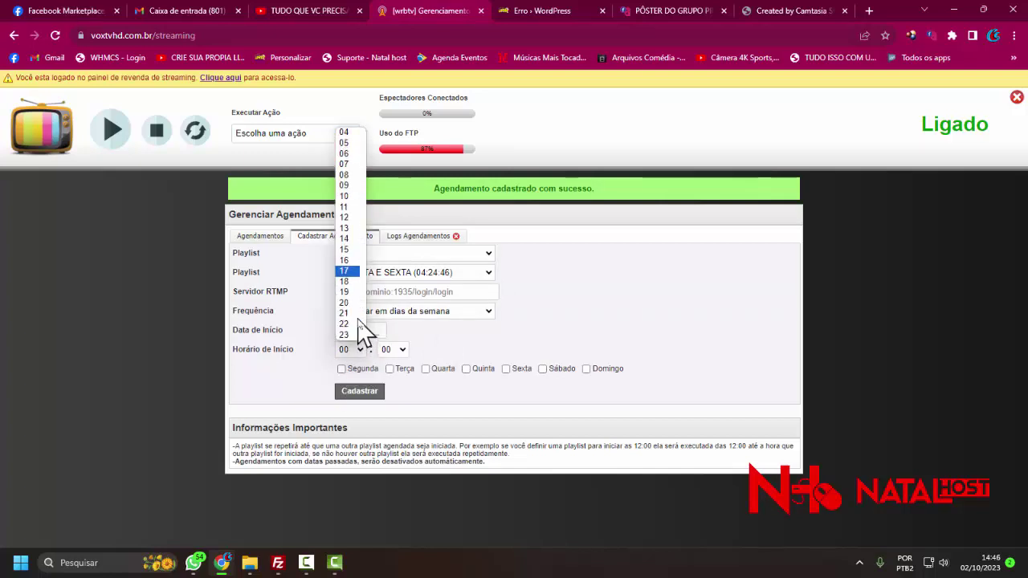
{"action": "left_click", "coordinate": [354, 306]}
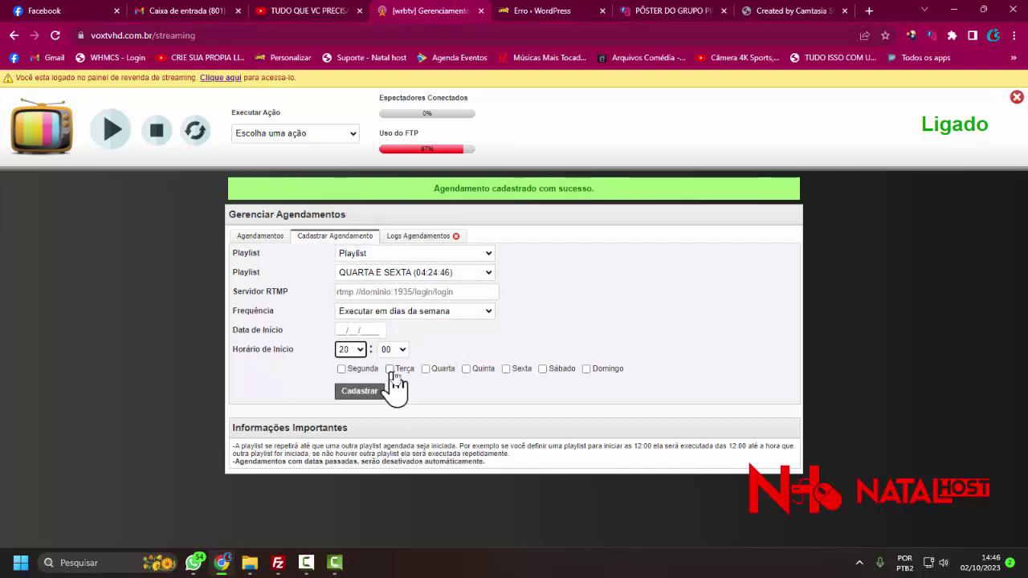
{"action": "left_click", "coordinate": [426, 369]}
{"action": "left_click", "coordinate": [505, 369]}
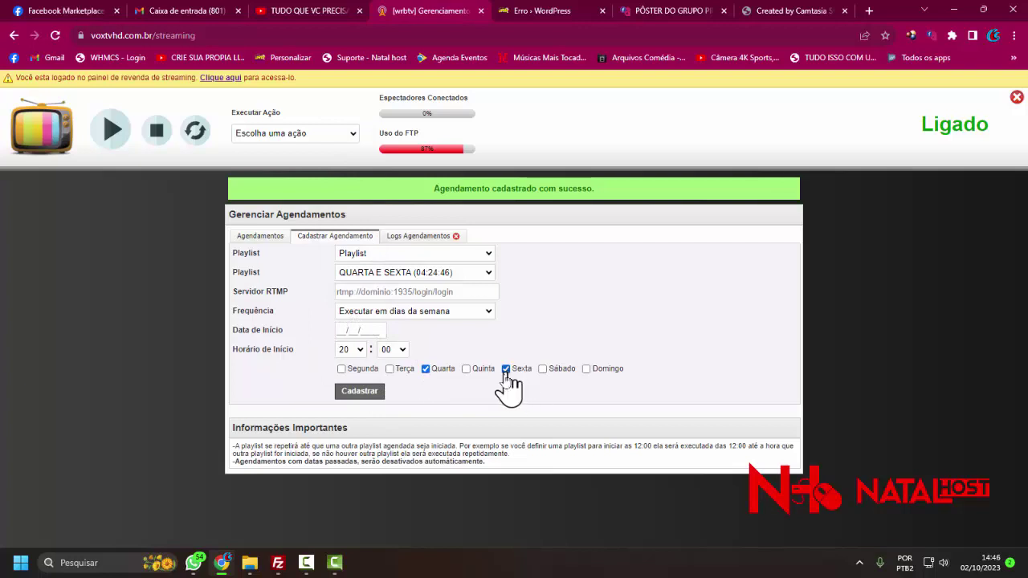
{"action": "left_click", "coordinate": [374, 391]}
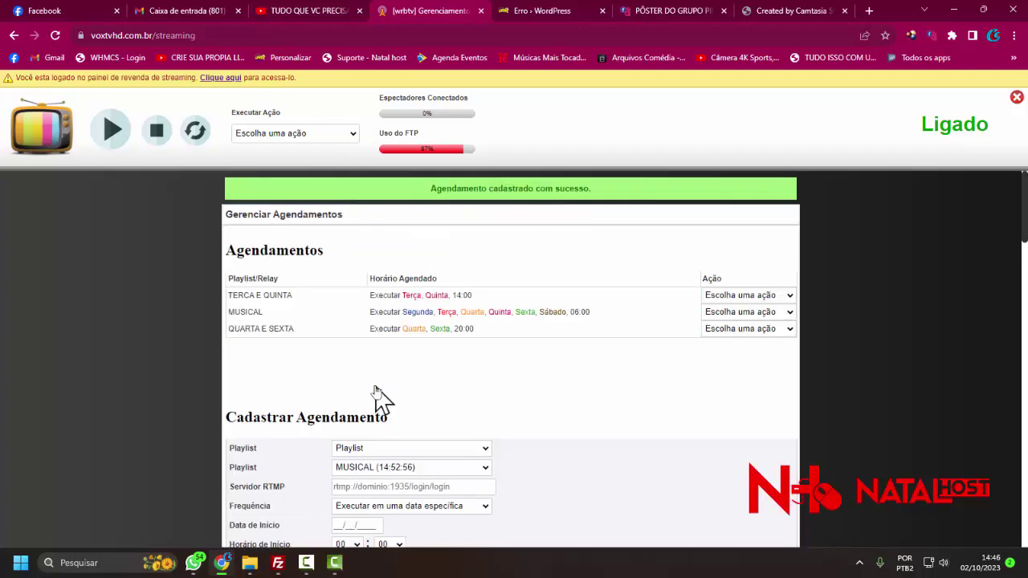